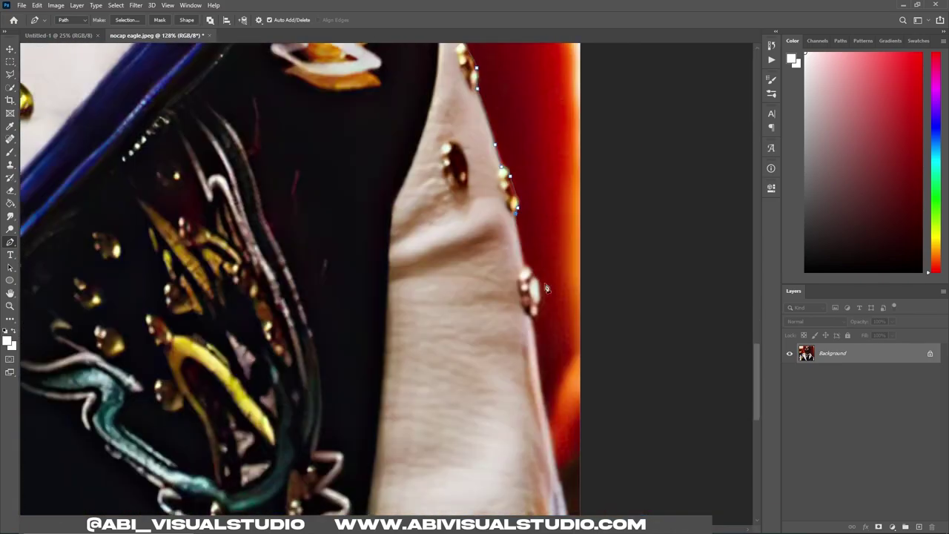
Step: Turn the traced rapper outline into a selection and copy him onto his own layer
scroll(513, 307, down, 3)
scroll(517, 309, down, 2)
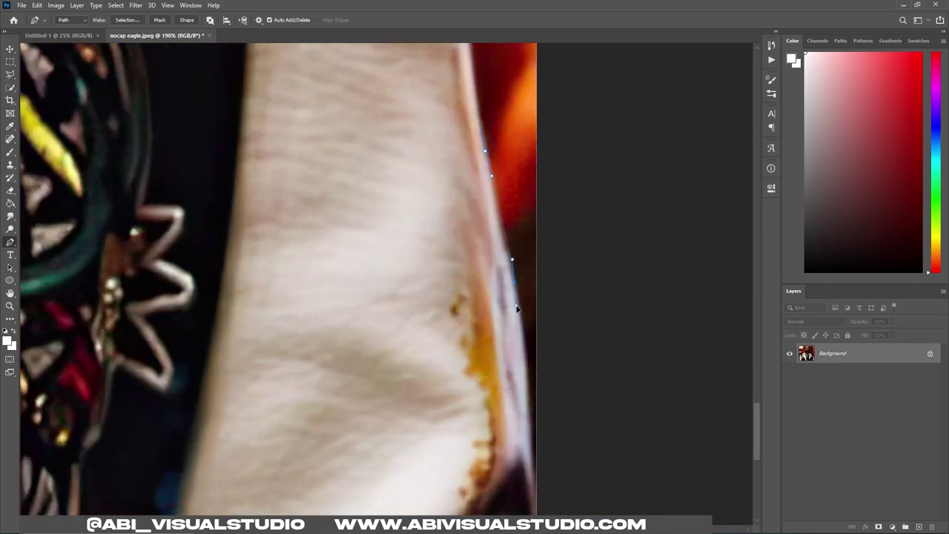
scroll(520, 265, down, 2)
scroll(597, 288, down, 2)
key(ctrl+0)
right_click(292, 161)
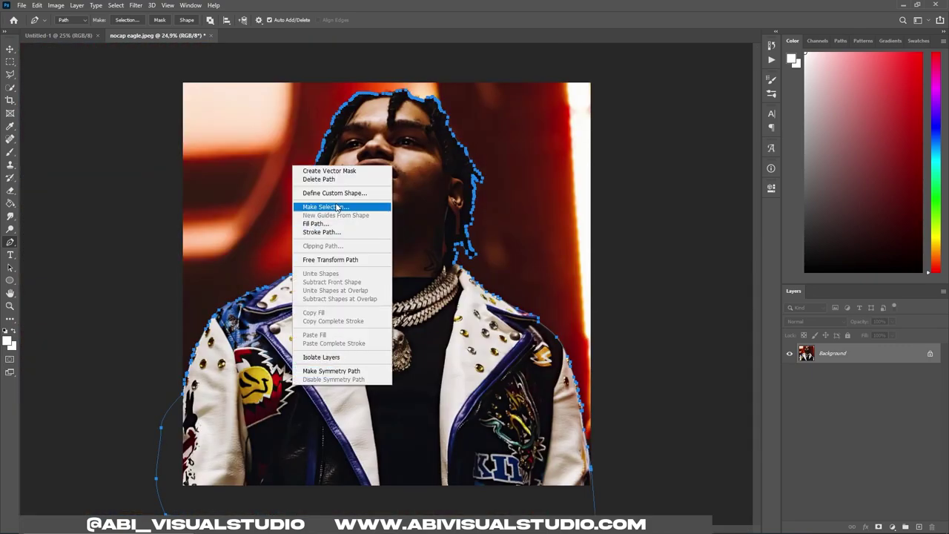
click(328, 208)
key(ctrl+j)
Step: Drag the cut-out rapper onto the black album canvas and scale him down into position
drag(310, 194, 435, 250)
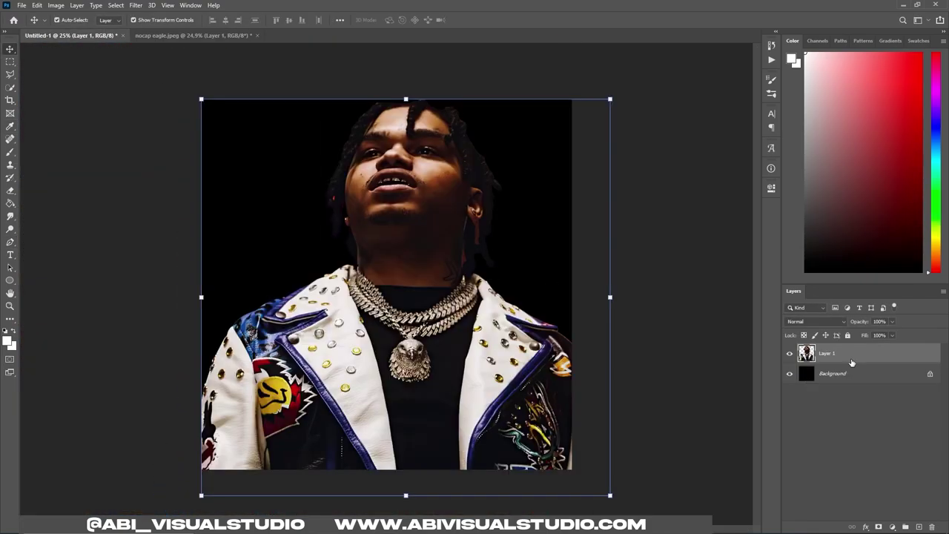
key(ctrl+t)
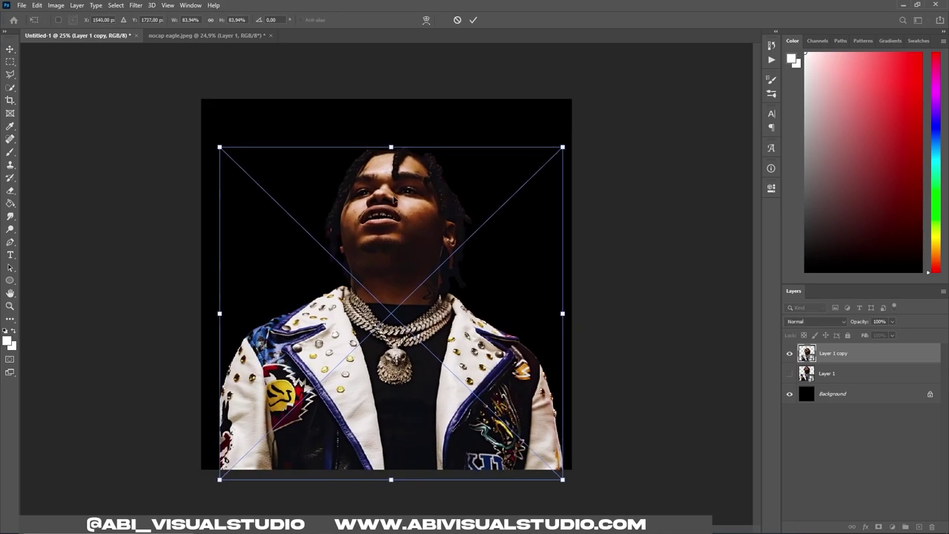
drag(609, 98, 551, 168)
drag(396, 202, 396, 191)
click(473, 20)
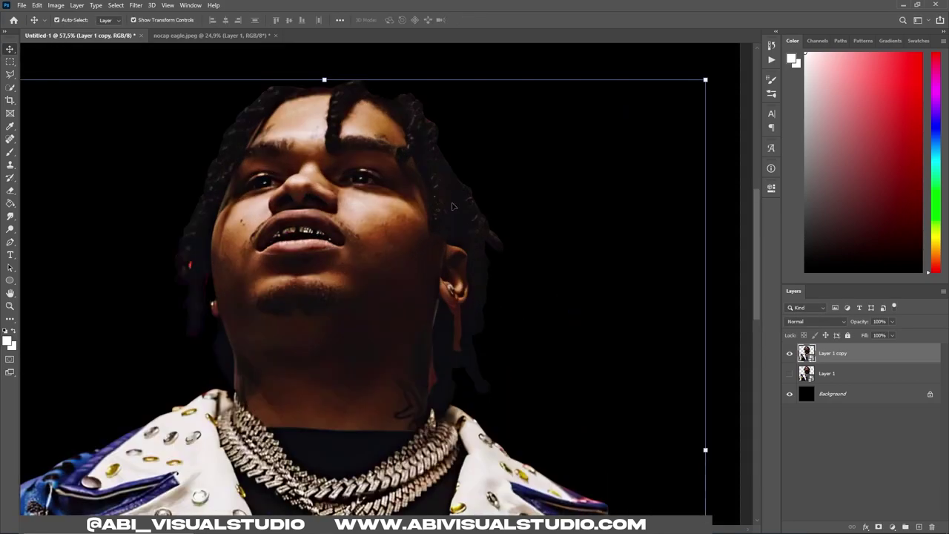
scroll(448, 250, up, 5)
Step: Rasterize the portrait layer and fill the first traced red strip with black
right_click(850, 353)
click(759, 290)
key(p)
scroll(468, 326, up, 5)
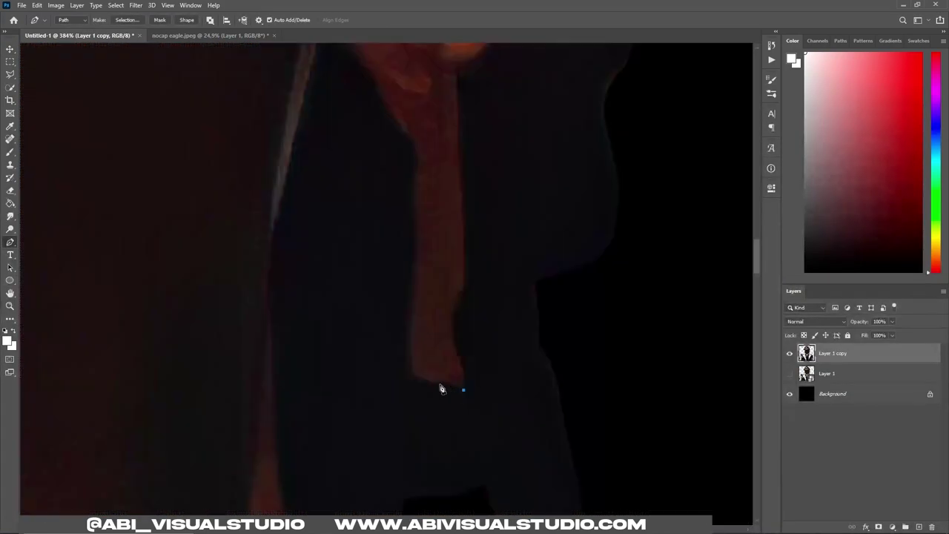
scroll(414, 205, down, 3)
scroll(430, 265, up, 2)
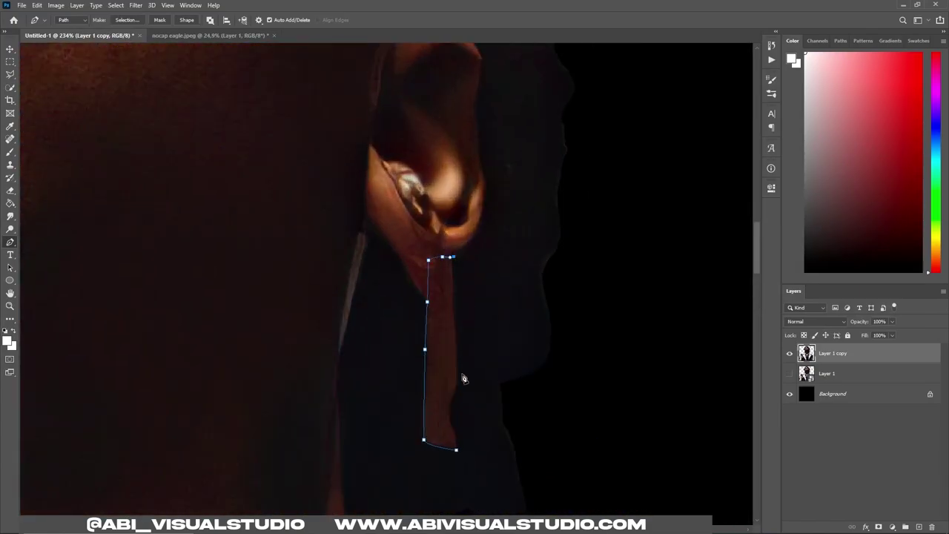
scroll(459, 444, down, 3)
right_click(491, 170)
click(541, 213)
Step: Trace the next red edge with a path and cover that fringe in black
scroll(437, 282, up, 3)
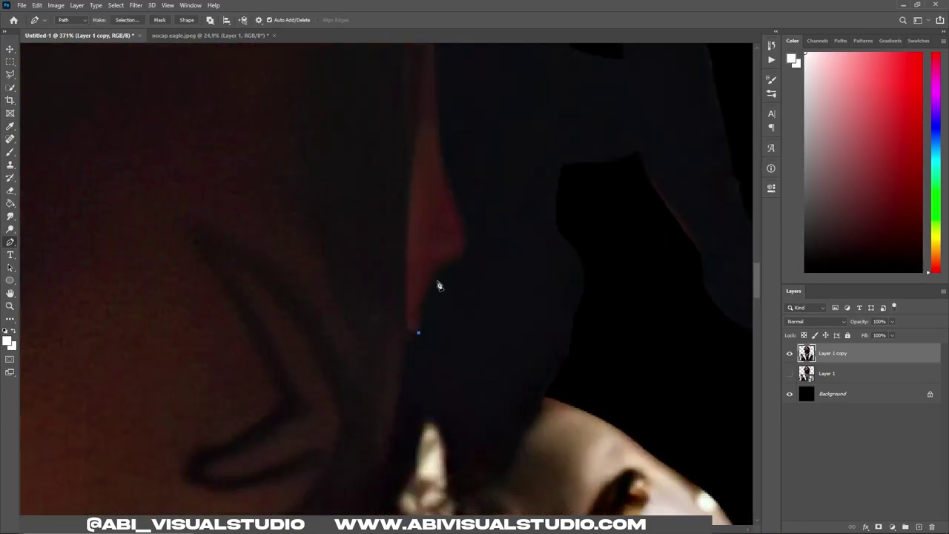
click(430, 364)
drag(450, 306, 465, 299)
click(447, 154)
scroll(443, 178, down, 1)
scroll(423, 343, down, 3)
right_click(430, 116)
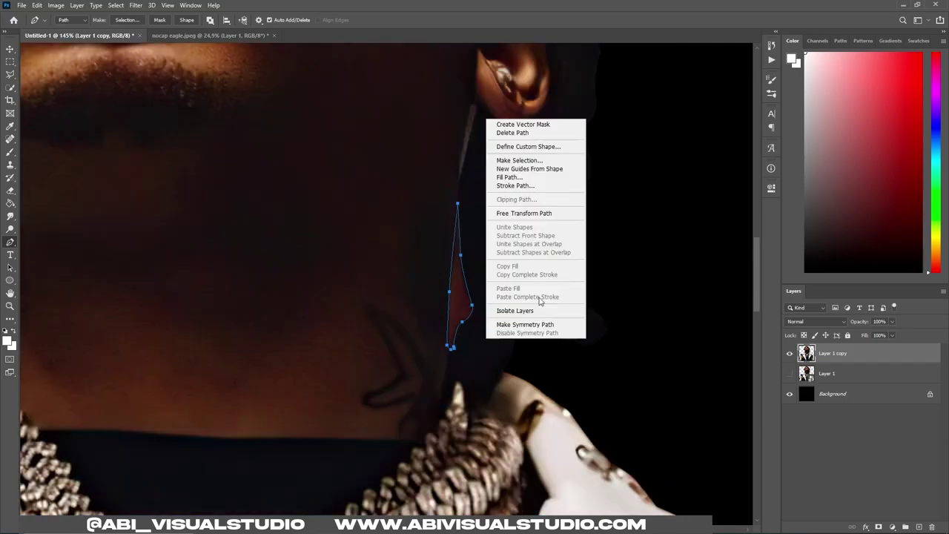
click(483, 153)
Step: Trace the red patch inside the ear and cover it with black
scroll(483, 153, down, 3)
scroll(301, 264, up, 5)
click(299, 276)
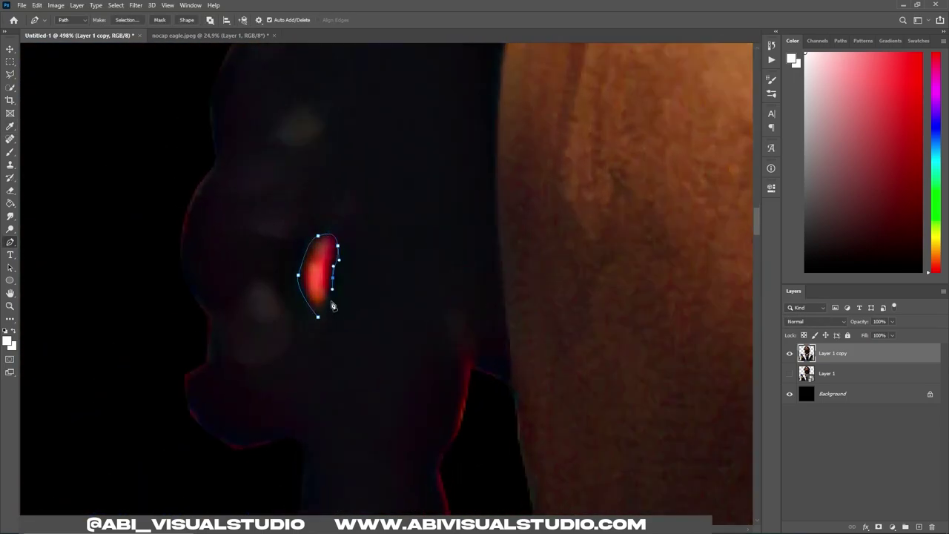
right_click(348, 292)
click(394, 333)
scroll(394, 333, down, 5)
scroll(438, 349, up, 5)
Step: Select the remaining red edge and clone darker pixels over the reddish area
click(430, 440)
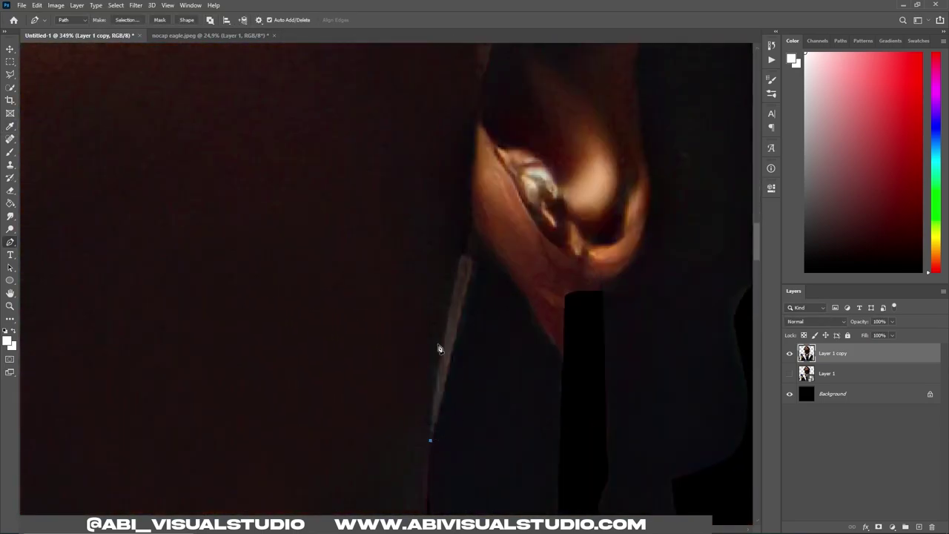
scroll(436, 443, down, 2)
right_click(435, 443)
click(483, 134)
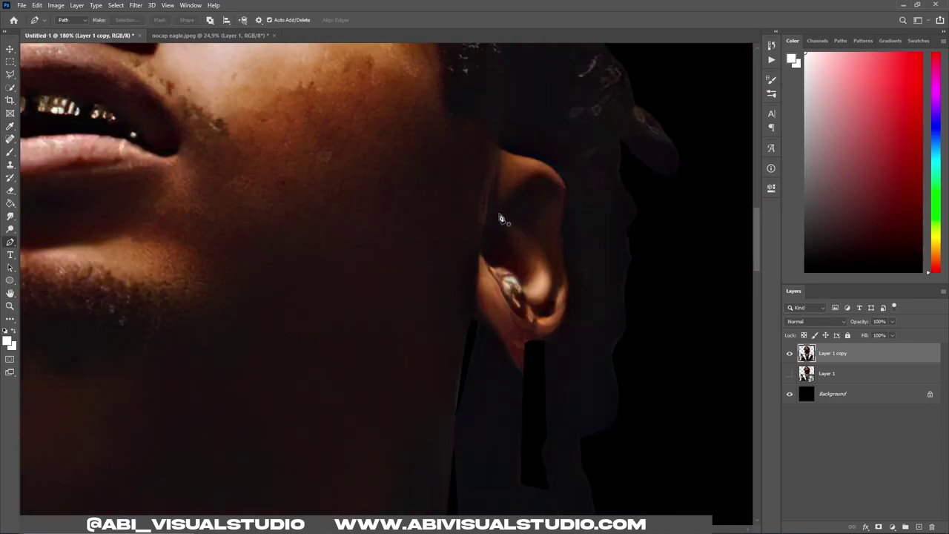
scroll(602, 158, up, 2)
click(11, 166)
scroll(364, 304, up, 2)
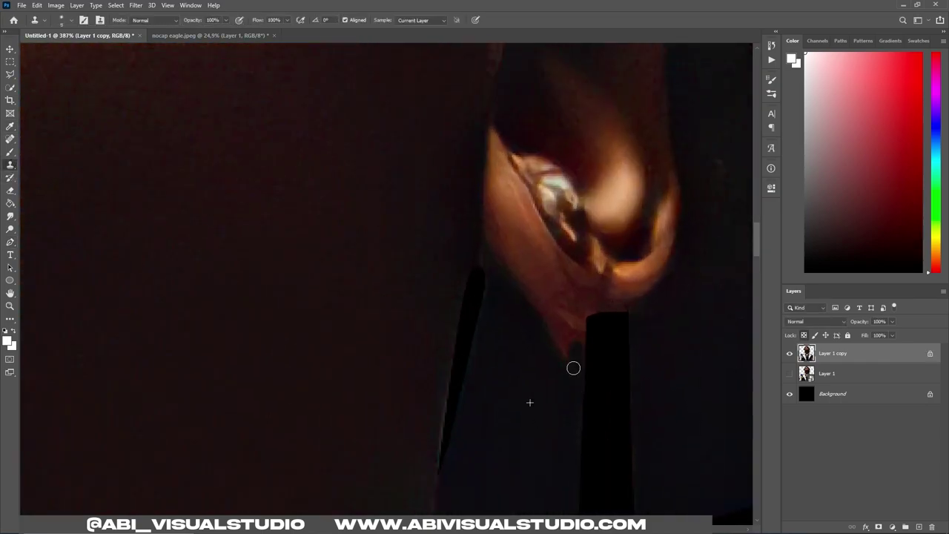
mouse_move(572, 366)
mouse_down()
mouse_move(547, 326)
mouse_move(592, 335)
mouse_up()
Step: Add a Curves adjustment layer and bend the curve to change the portrait's contrast
key(ctrl+0)
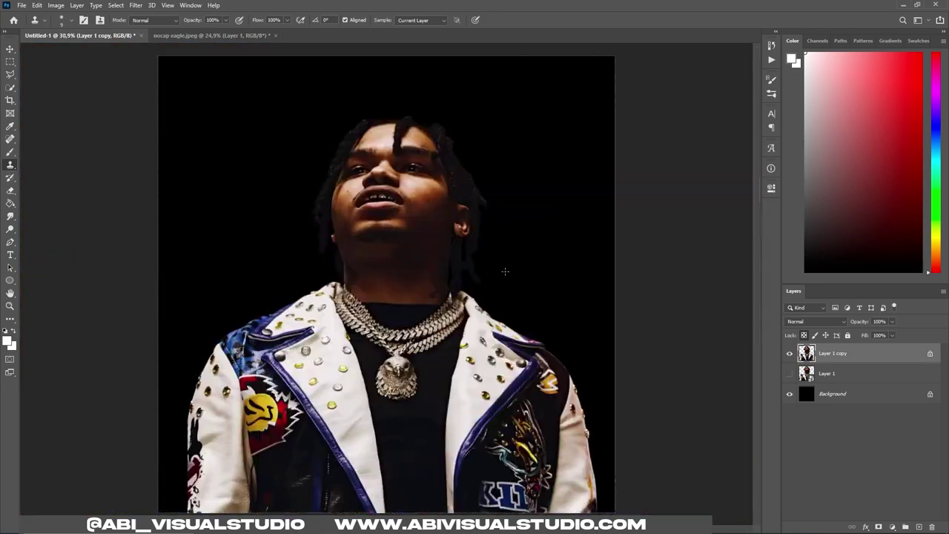
key(v)
click(893, 527)
drag(673, 315, 672, 319)
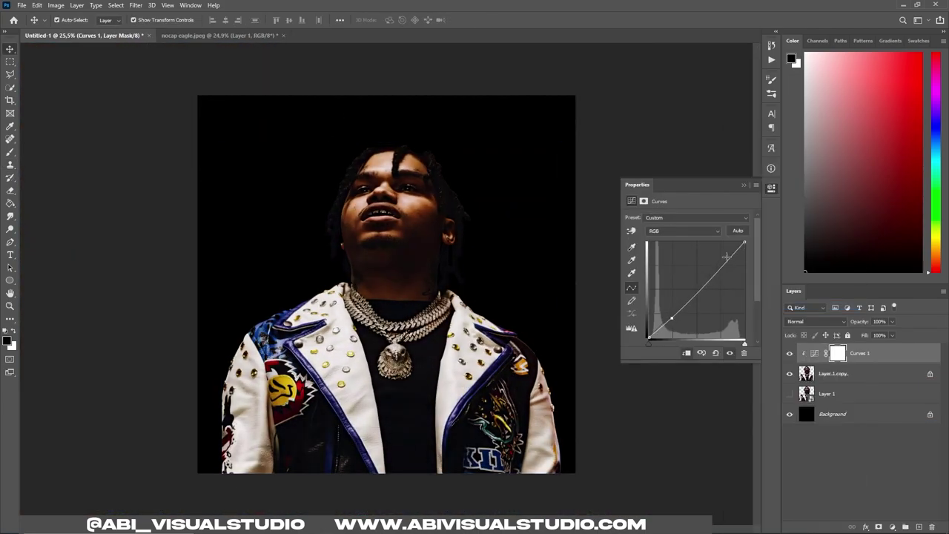
Step: Add a Hue/Saturation adjustment layer with Saturation lowered to -68
click(892, 526)
click(794, 303)
drag(687, 272, 650, 271)
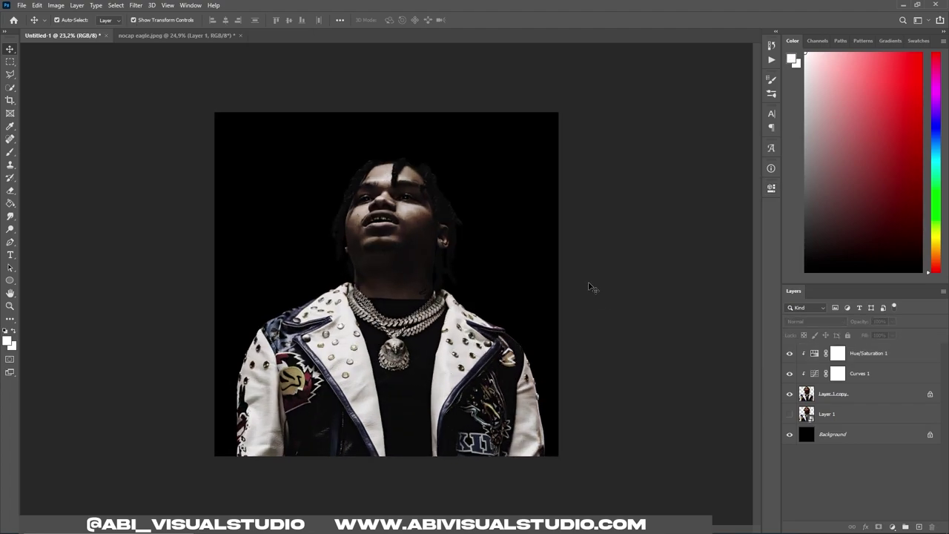
Step: On a new layer, paint a white glow behind the rapper with a soft round brush
key(ctrl+shift+alt+n)
key(b)
click(71, 20)
double_click(54, 95)
drag(393, 282, 394, 310)
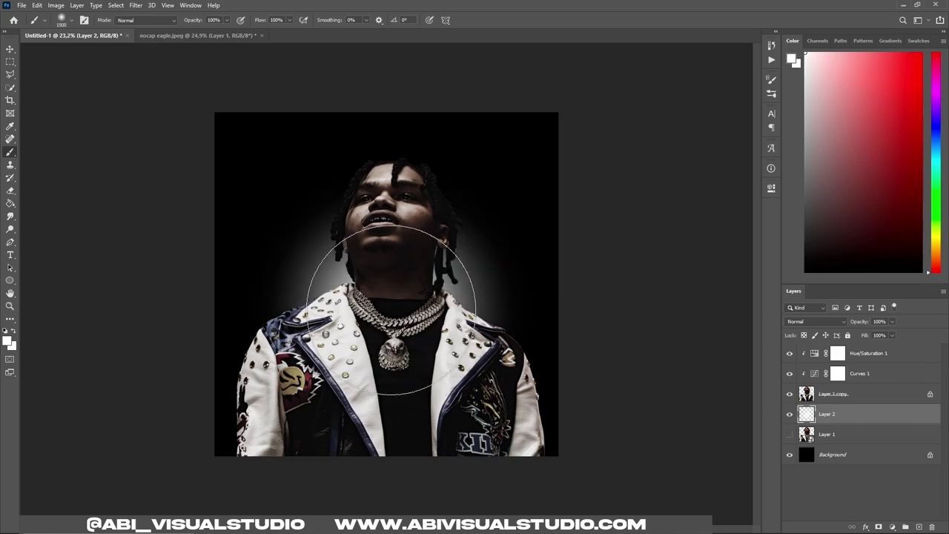
scroll(356, 290, up, 2)
scroll(458, 218, down, 3)
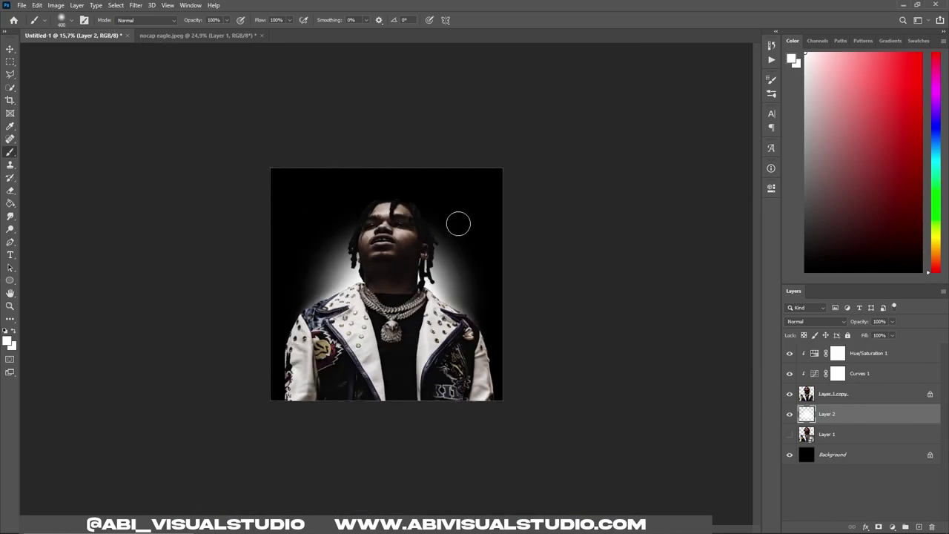
scroll(446, 180, up, 2)
scroll(408, 201, down, 4)
scroll(282, 445, up, 2)
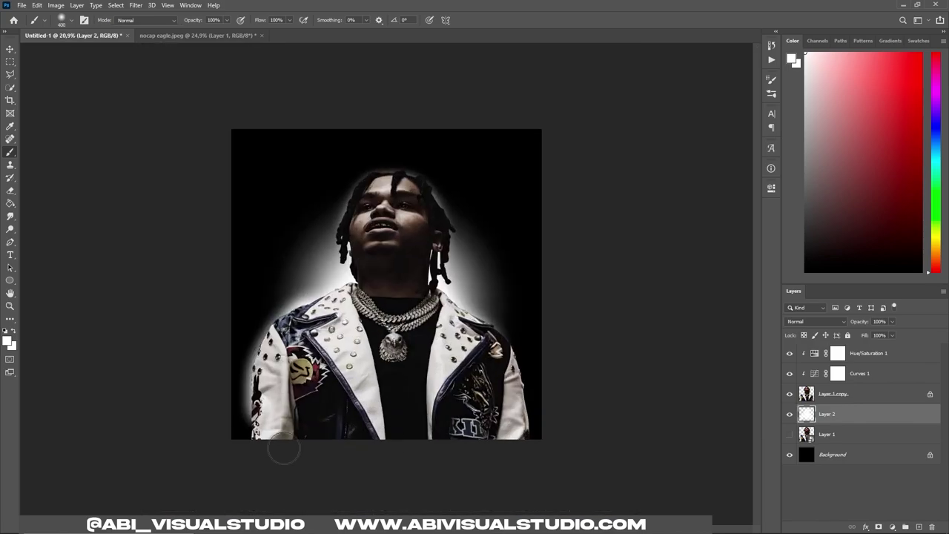
scroll(482, 311, down, 3)
scroll(490, 222, up, 2)
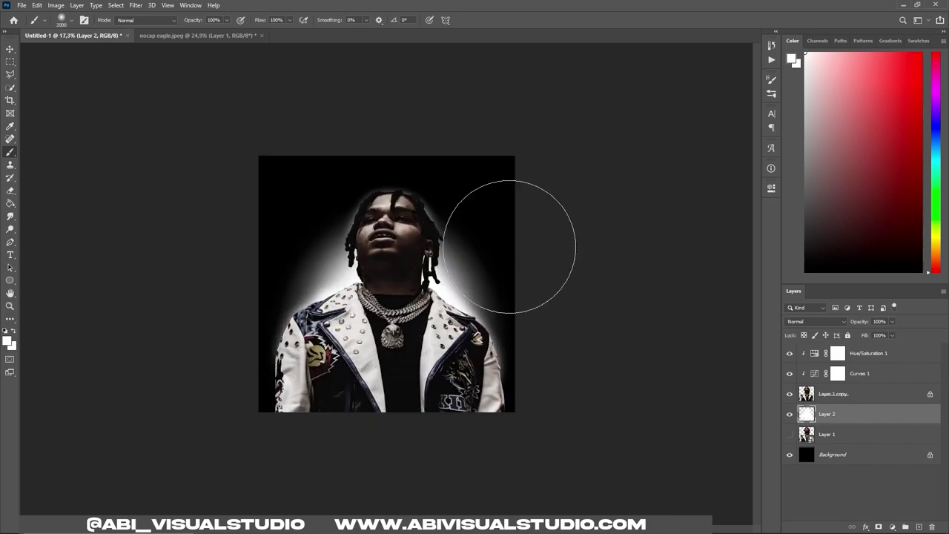
scroll(45, 74, up, 2)
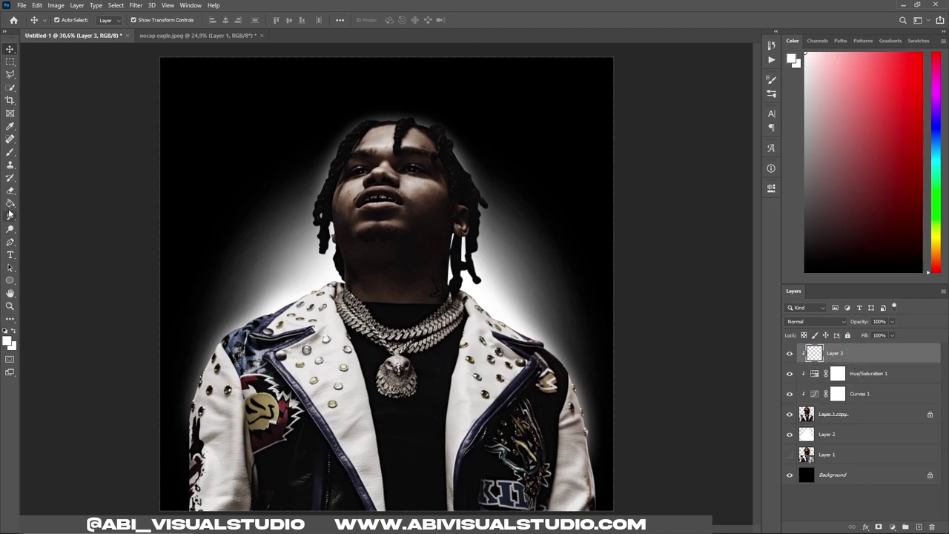
Step: Limit Layer 3's white to bright areas with Blend If 184 and hide it over head and chest
click(885, 458)
drag(699, 334, 723, 334)
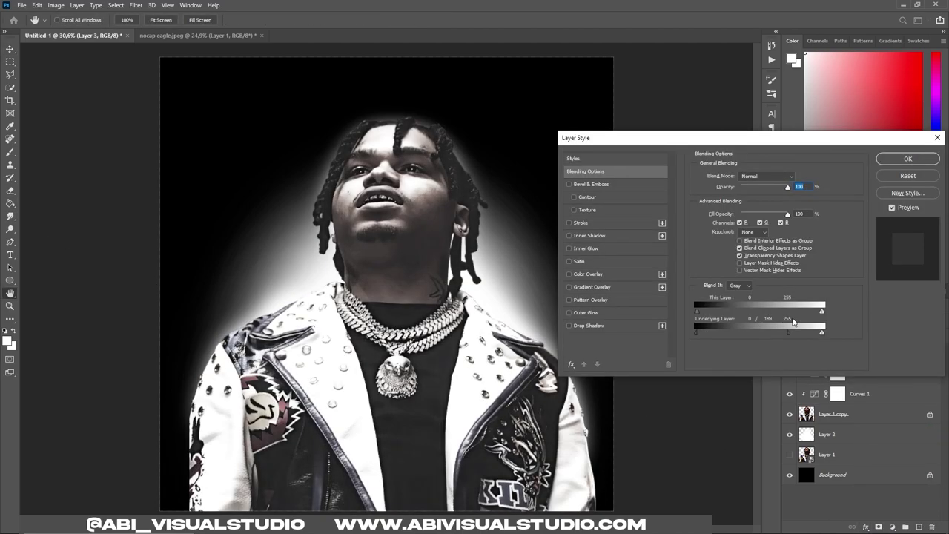
click(908, 157)
key(b)
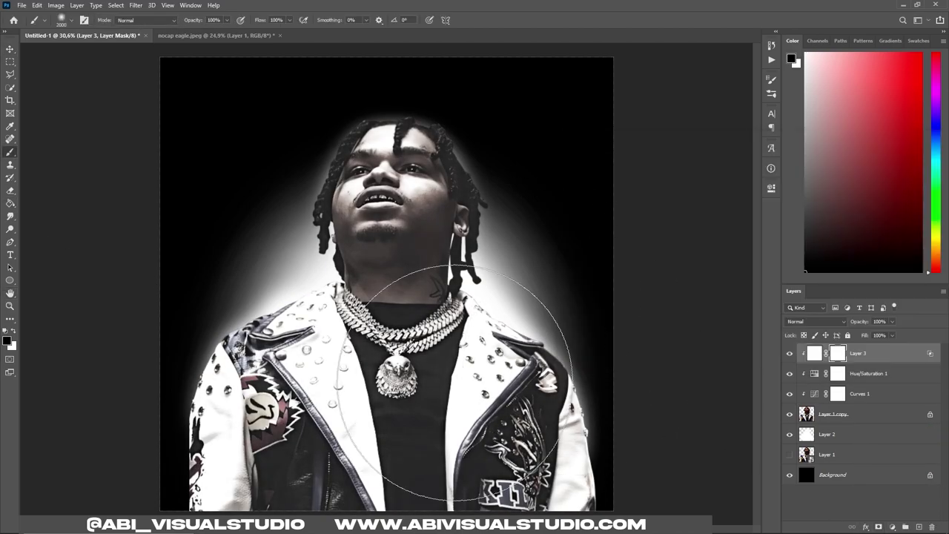
drag(381, 215, 394, 404)
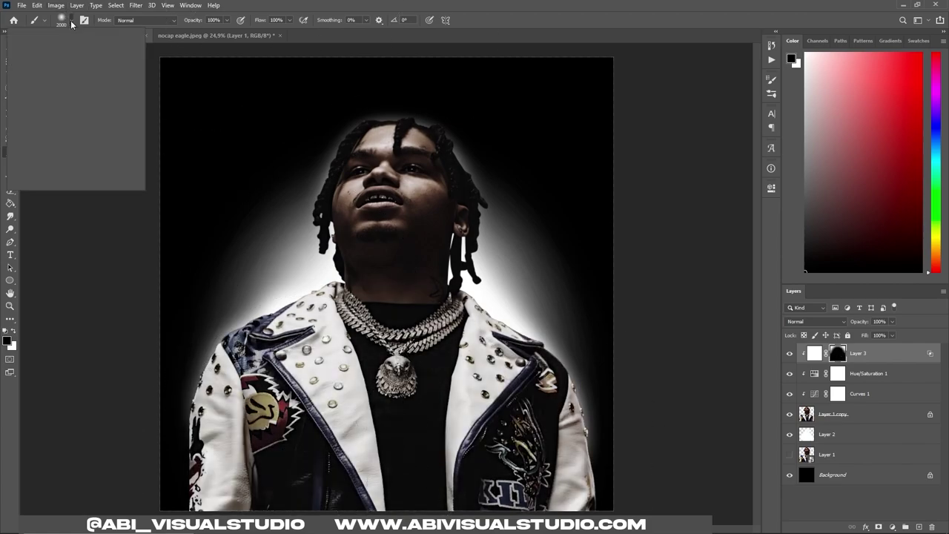
Step: Paint the white rim glow along the left and right shoulders with a 300 brush
click(70, 20)
scroll(256, 371, up, 2)
scroll(256, 371, down, 1)
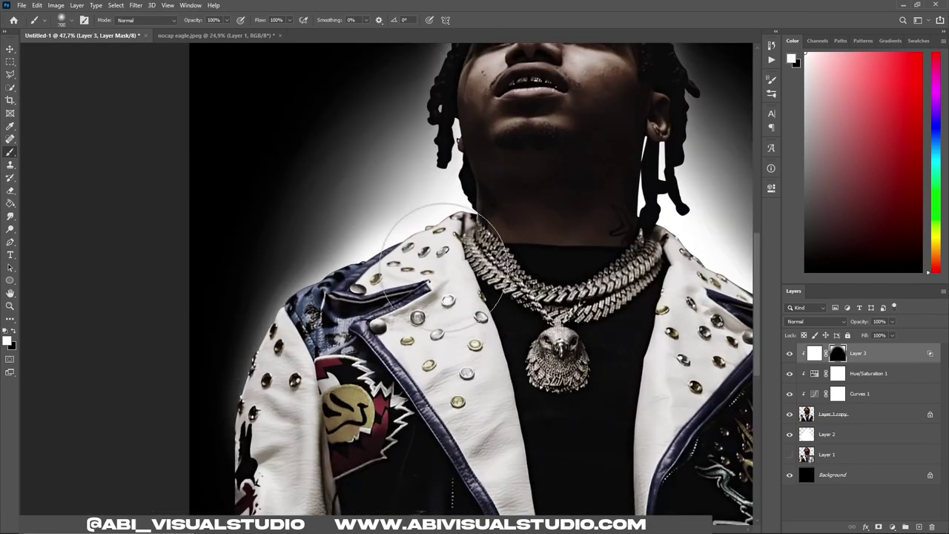
key(x)
mouse_move(395, 271)
mouse_down()
mouse_move(364, 245)
mouse_move(445, 178)
mouse_move(312, 289)
mouse_move(267, 287)
mouse_move(251, 359)
mouse_up()
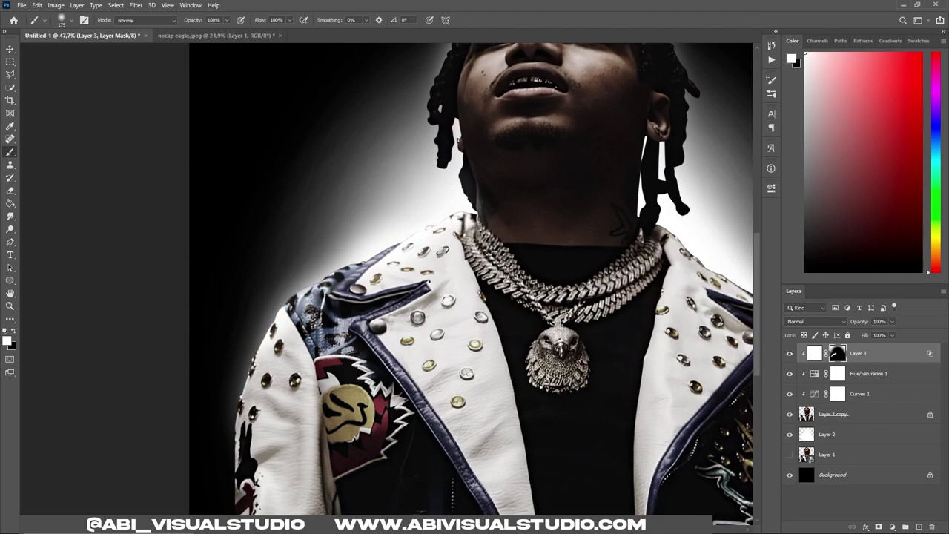
scroll(530, 263, down, 2)
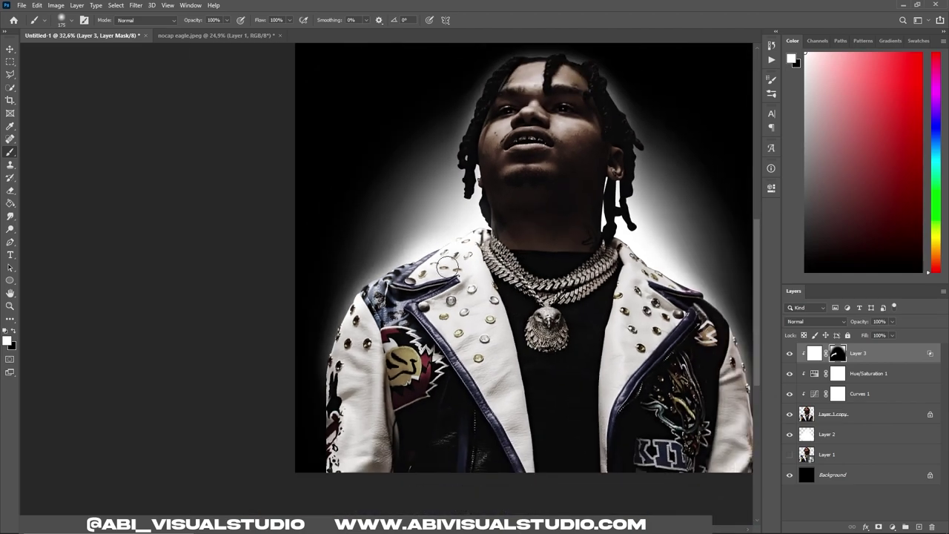
key(])
key(])
key(])
drag(639, 239, 690, 319)
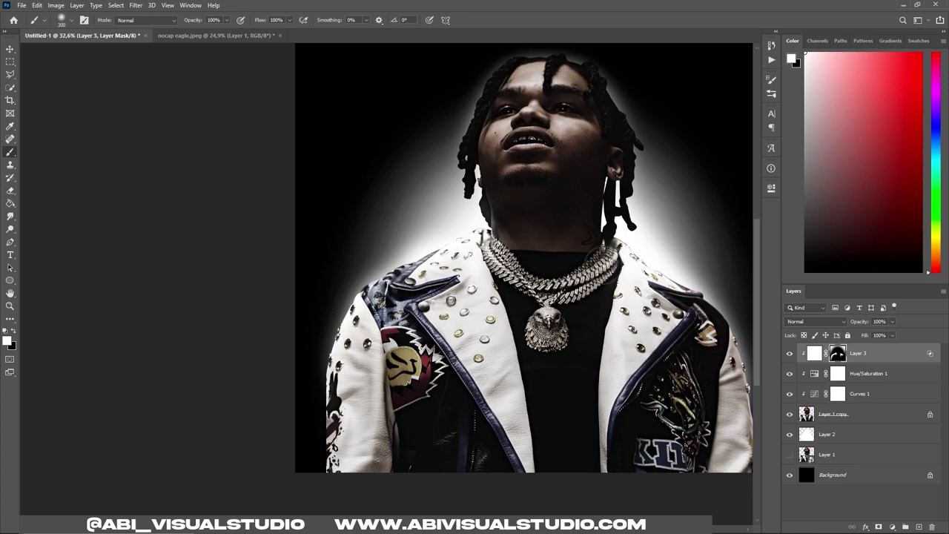
Step: Paint the white rim glow around the rapper's hair outline
scroll(690, 319, up, 1)
mouse_move(562, 350)
mouse_down()
mouse_move(451, 91)
mouse_move(363, 64)
mouse_move(290, 265)
mouse_move(422, 88)
mouse_up()
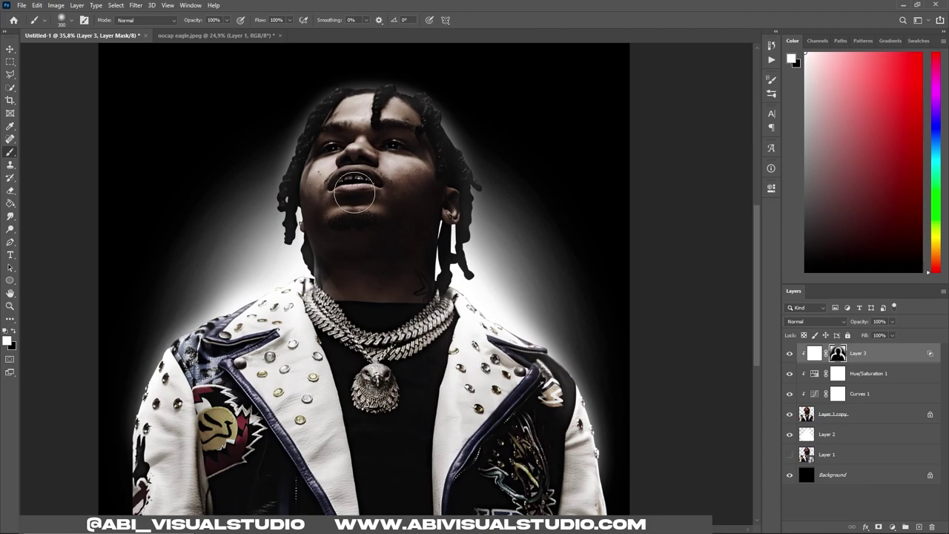
scroll(453, 245, down, 2)
scroll(386, 278, up, 2)
scroll(732, 368, down, 3)
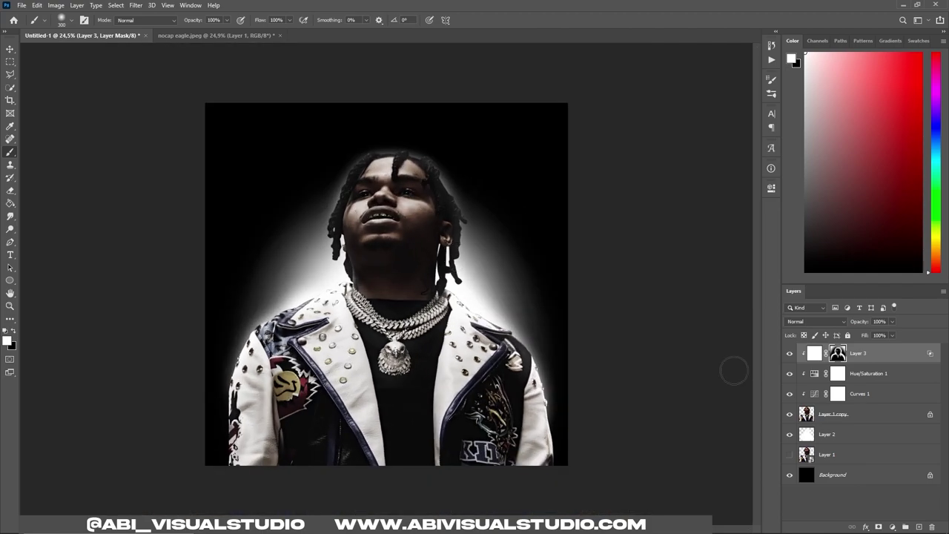
right_click(842, 353)
Step: Add Layer 4 for more highlights with its mask filled black
click(772, 304)
click(11, 202)
key(x)
click(223, 243)
key(b)
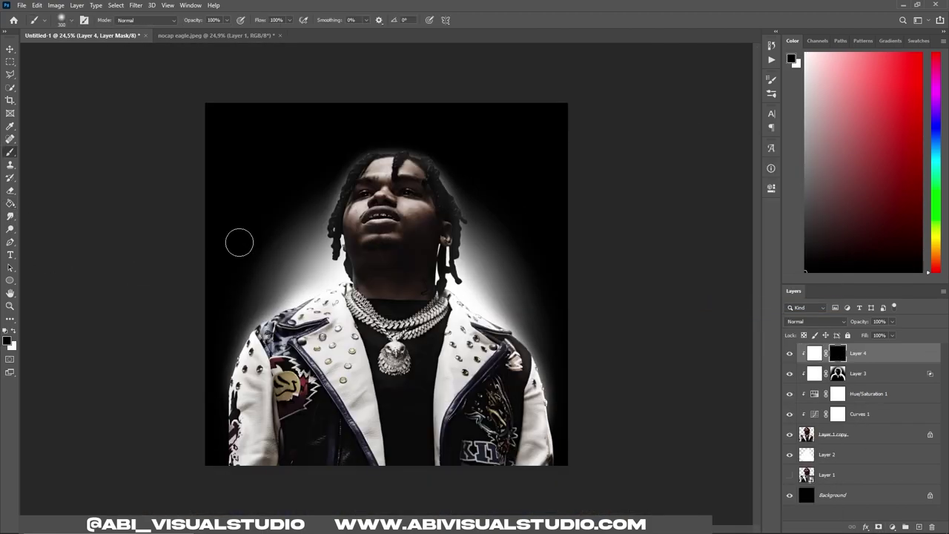
Step: Inspect the glow edges around the figure, then make Layer 1 copy the working layer for Clone Stamp retouching
scroll(255, 290, up, 3)
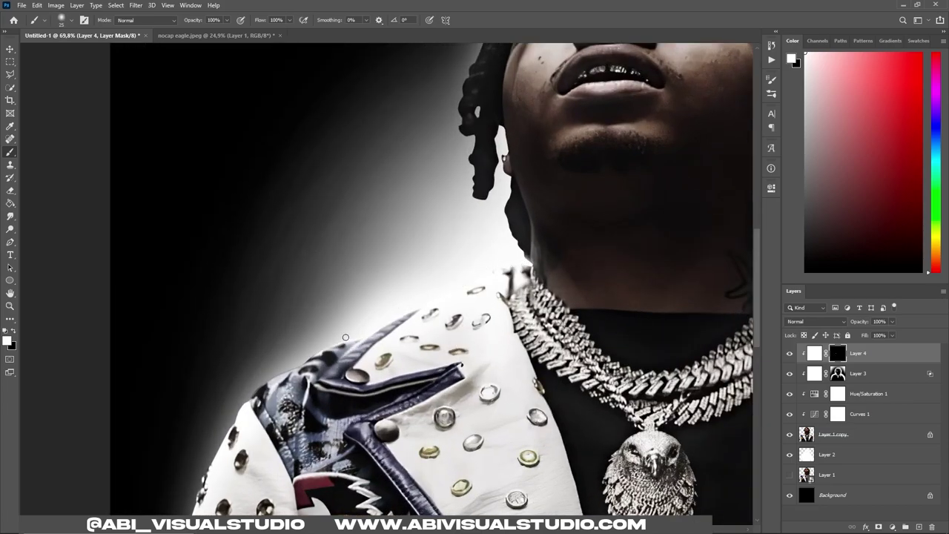
scroll(345, 337, down, 3)
scroll(447, 245, up, 4)
scroll(478, 221, down, 3)
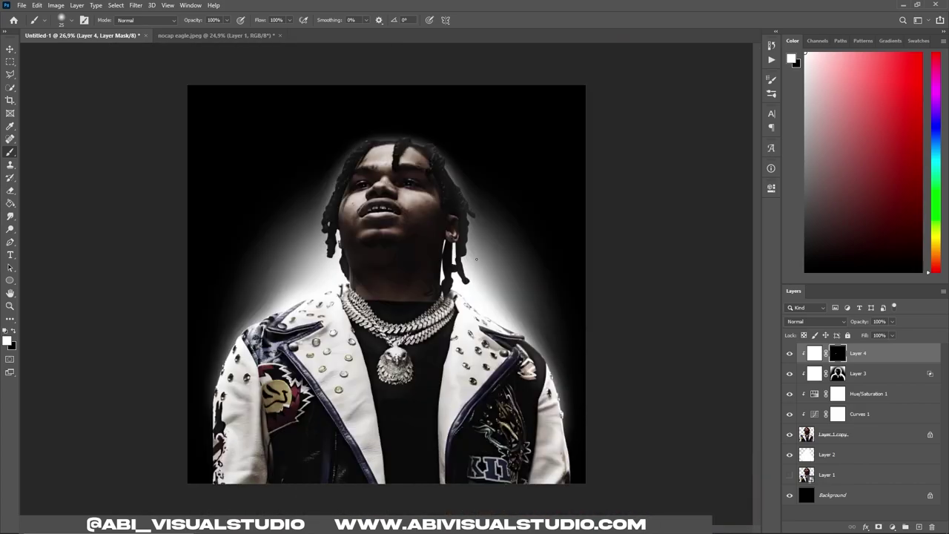
scroll(223, 334, up, 3)
scroll(341, 237, up, 1)
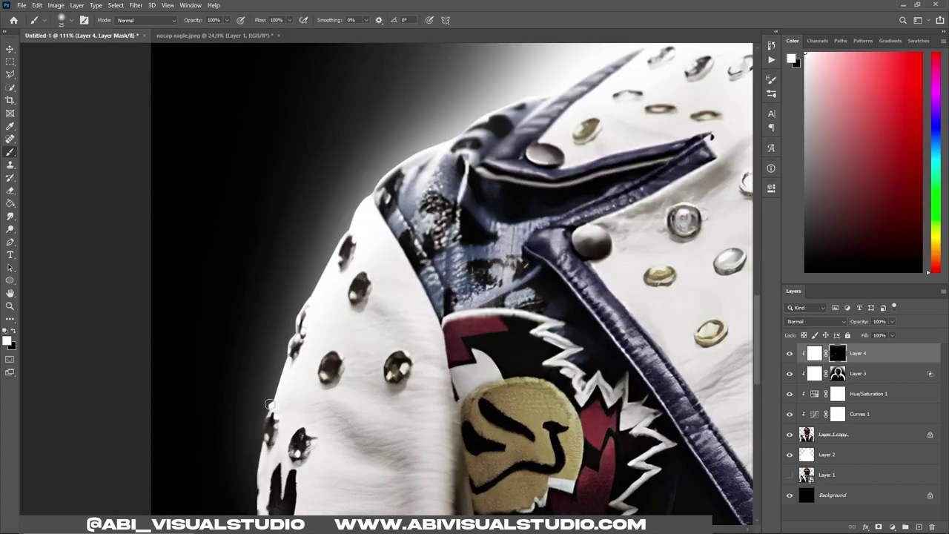
scroll(269, 404, down, 1)
scroll(334, 334, down, 2)
scroll(446, 237, up, 2)
scroll(458, 229, up, 1)
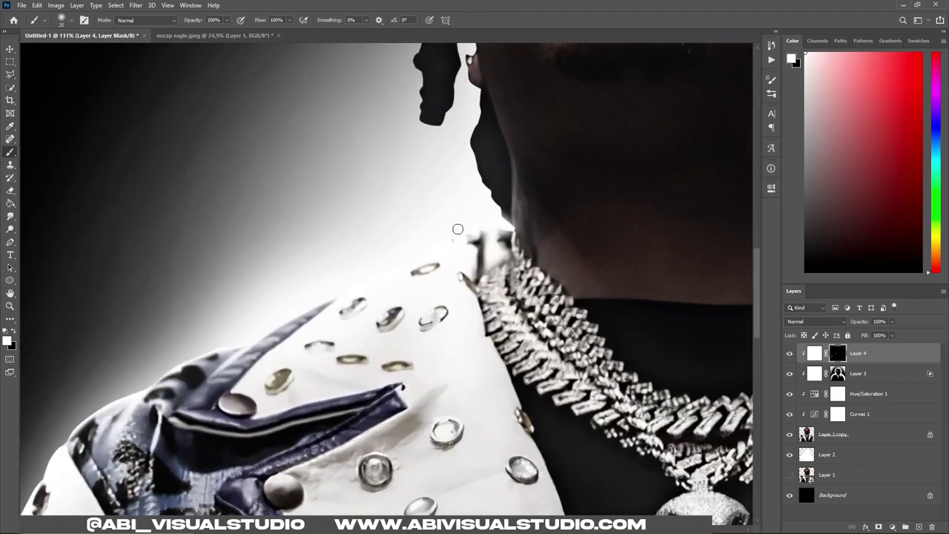
scroll(457, 229, down, 3)
scroll(466, 352, up, 5)
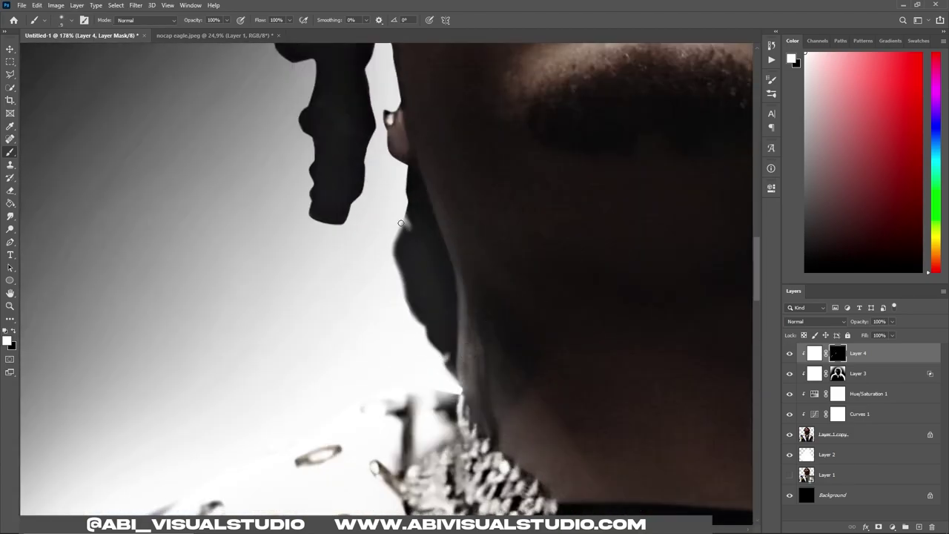
scroll(414, 155, down, 3)
scroll(474, 322, up, 3)
scroll(520, 275, down, 3)
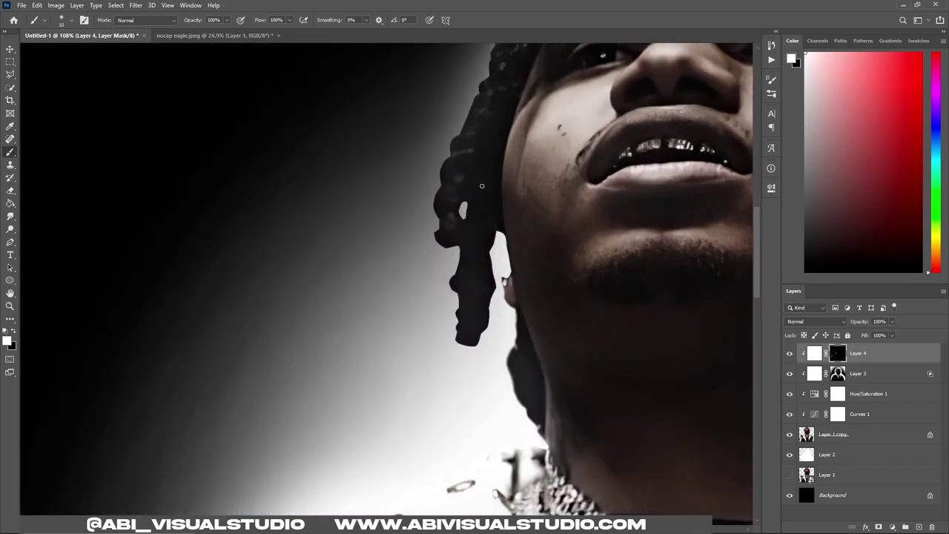
scroll(519, 274, up, 3)
key(alt+bracketleft)
key(alt+bracketleft)
key(alt+bracketleft)
key(s)
scroll(485, 315, up, 2)
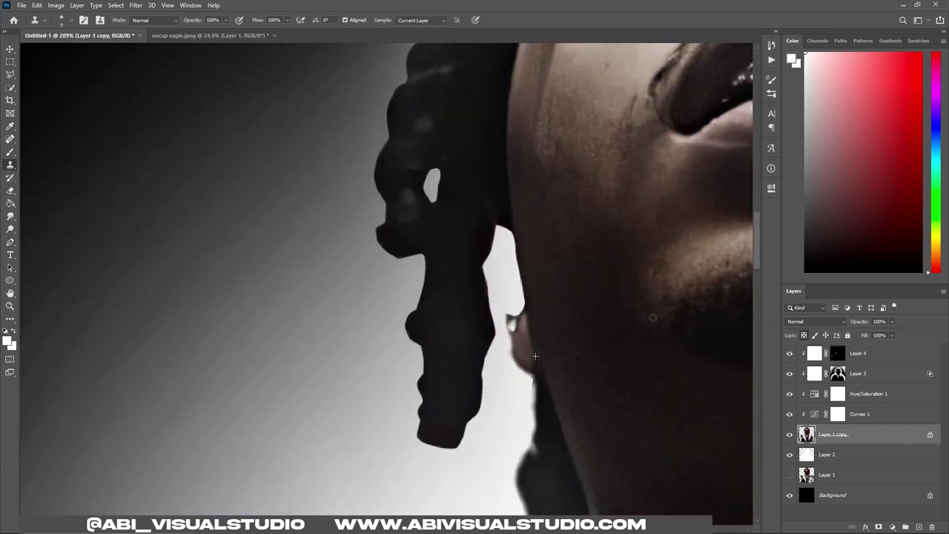
Step: Clone dark skin over the light gap beside the neck, extending it up the neck edge
drag(504, 296, 523, 317)
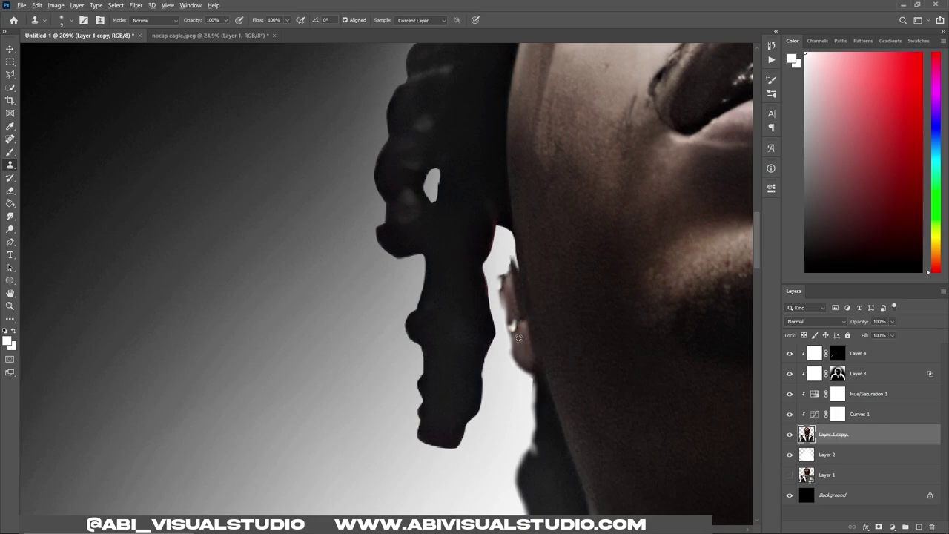
mouse_move(505, 264)
mouse_down()
mouse_move(505, 230)
mouse_move(497, 296)
mouse_up()
scroll(517, 330, down, 2)
scroll(557, 239, up, 3)
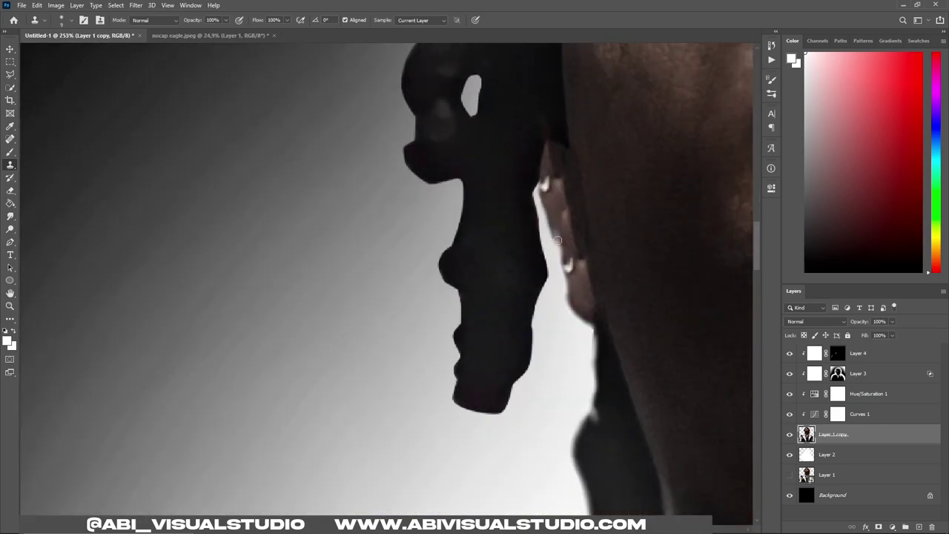
scroll(562, 247, down, 5)
scroll(571, 264, up, 5)
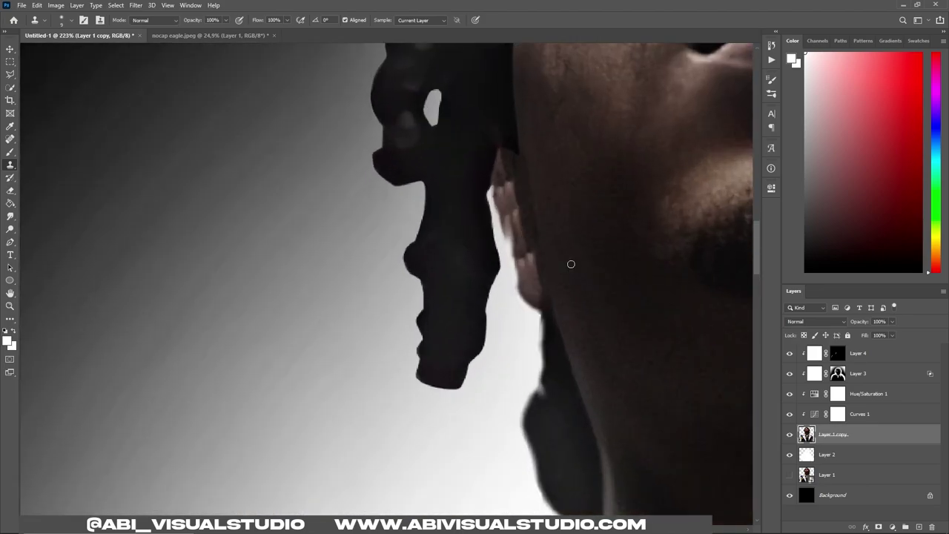
scroll(523, 270, down, 4)
mouse_move(517, 262)
mouse_down()
mouse_move(512, 249)
mouse_move(523, 319)
mouse_up()
Step: On the Layer 4 mask, brush a white rim along the braid tip, left head edge and head top
click(838, 354)
key(b)
scroll(519, 267, up, 4)
scroll(523, 264, down, 5)
scroll(523, 263, up, 5)
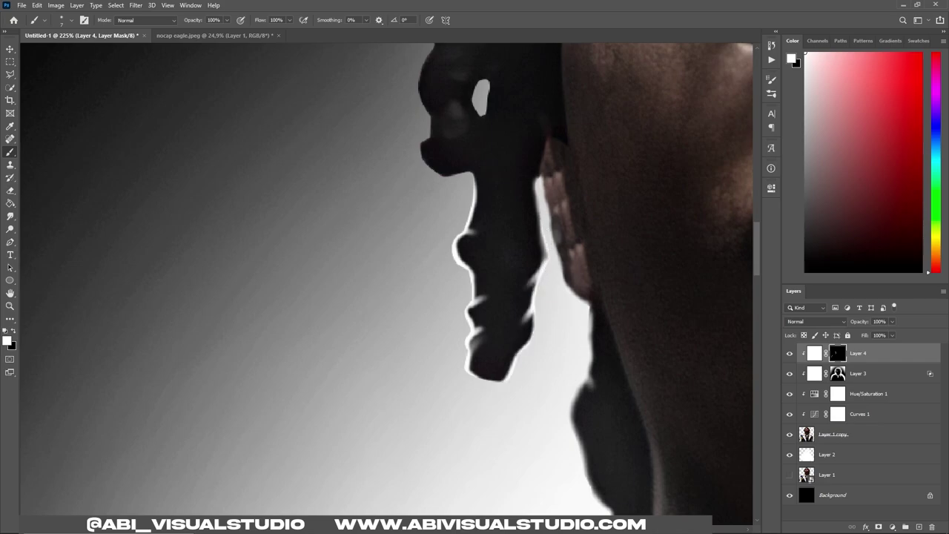
scroll(475, 238, up, 3)
drag(493, 278, 404, 183)
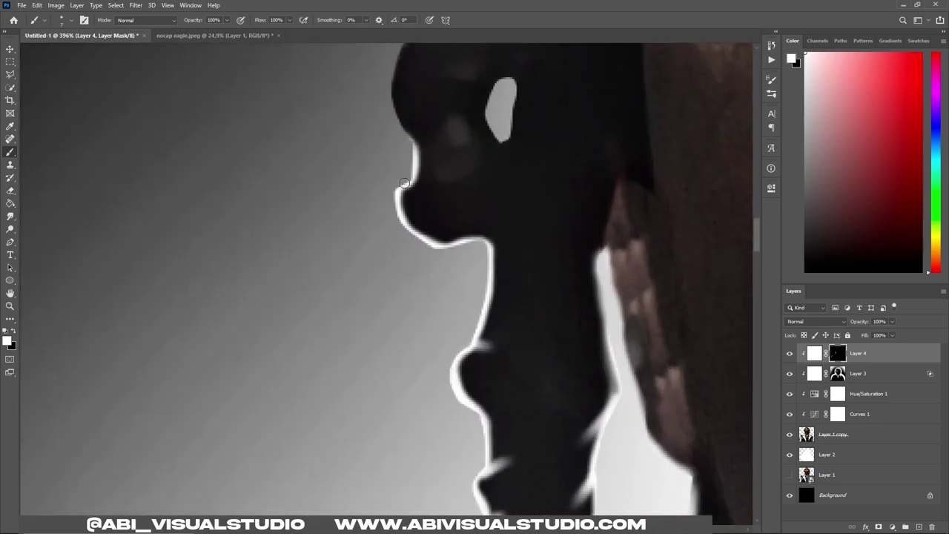
scroll(437, 287, down, 2)
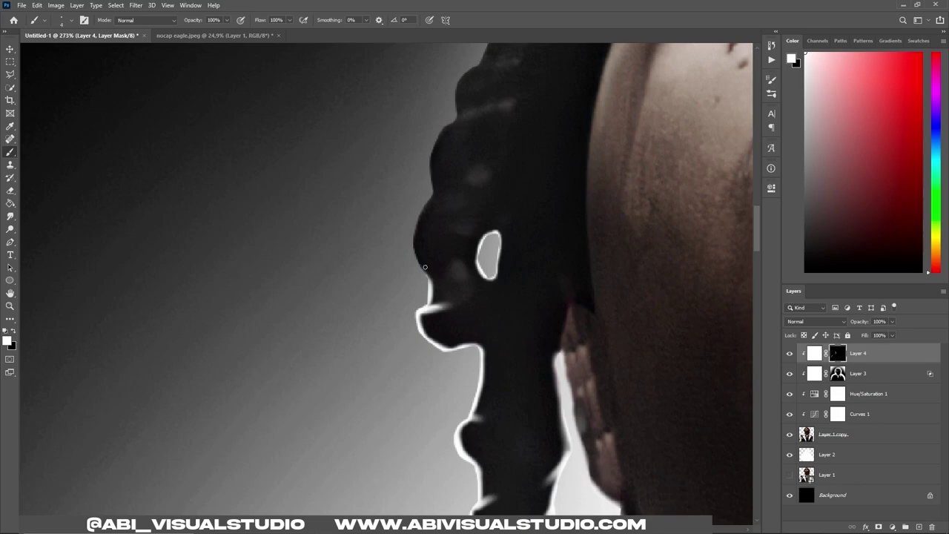
drag(418, 263, 455, 92)
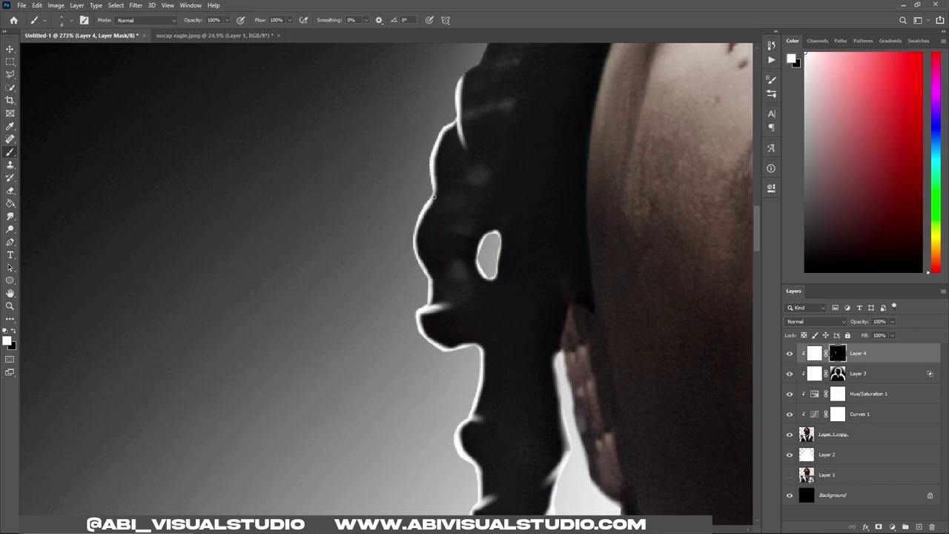
scroll(435, 196, down, 2)
scroll(487, 319, up, 2)
drag(485, 317, 509, 265)
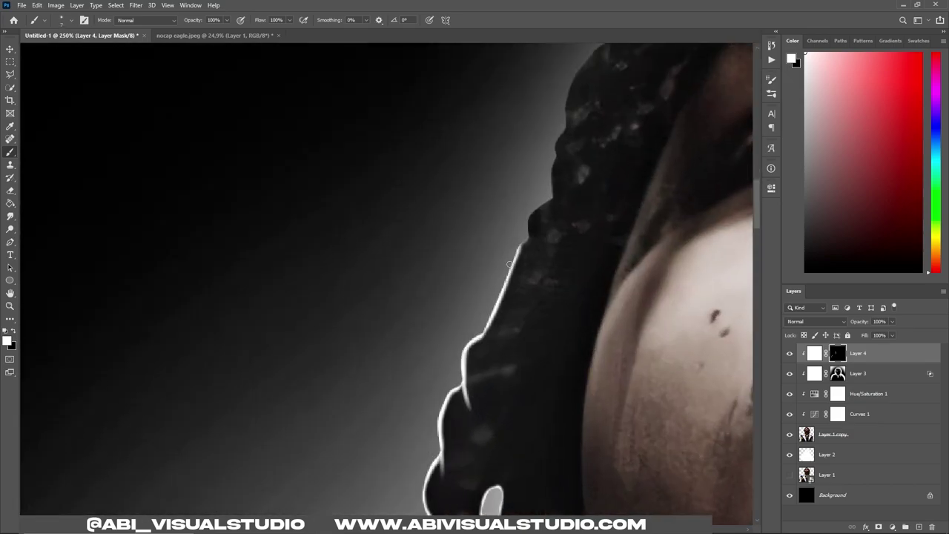
drag(554, 217, 557, 187)
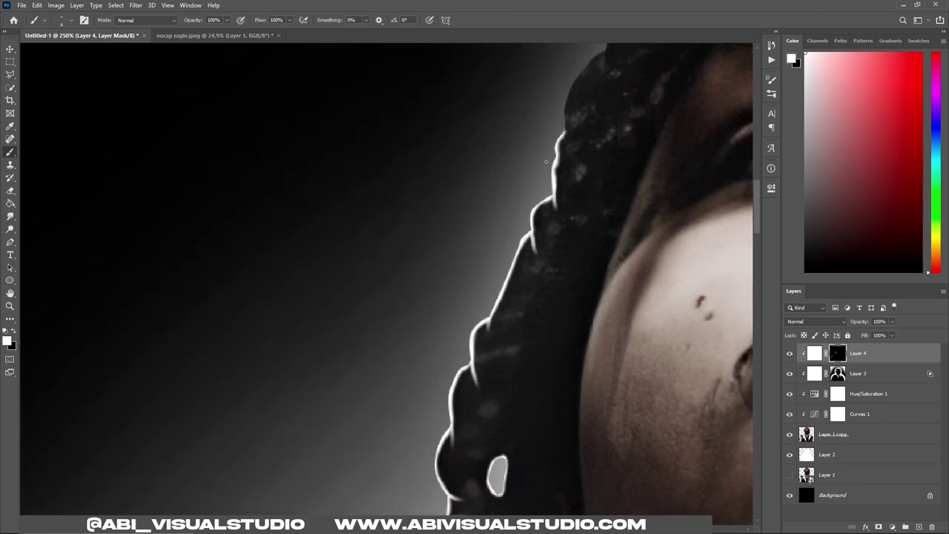
scroll(556, 187, down, 2)
scroll(337, 304, up, 2)
drag(335, 307, 463, 63)
scroll(396, 273, up, 1)
mouse_move(397, 272)
mouse_down()
mouse_move(530, 123)
mouse_move(575, 100)
mouse_up()
scroll(534, 183, down, 2)
drag(417, 168, 675, 159)
scroll(557, 188, up, 2)
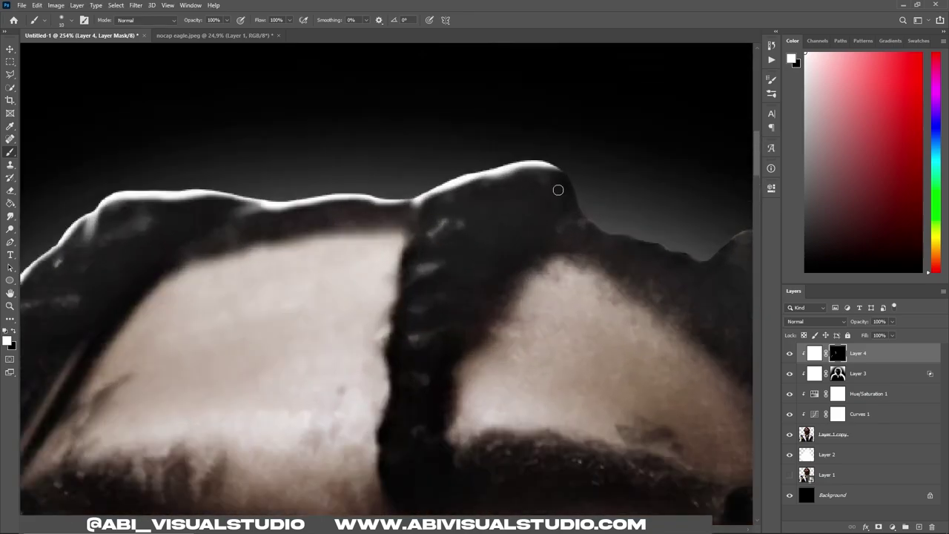
Step: Trace white rims down the right braid and along the middle braid's edges, then view the whole cover
mouse_move(557, 188)
mouse_down()
mouse_move(606, 231)
mouse_move(698, 260)
mouse_up()
scroll(420, 247, down, 1)
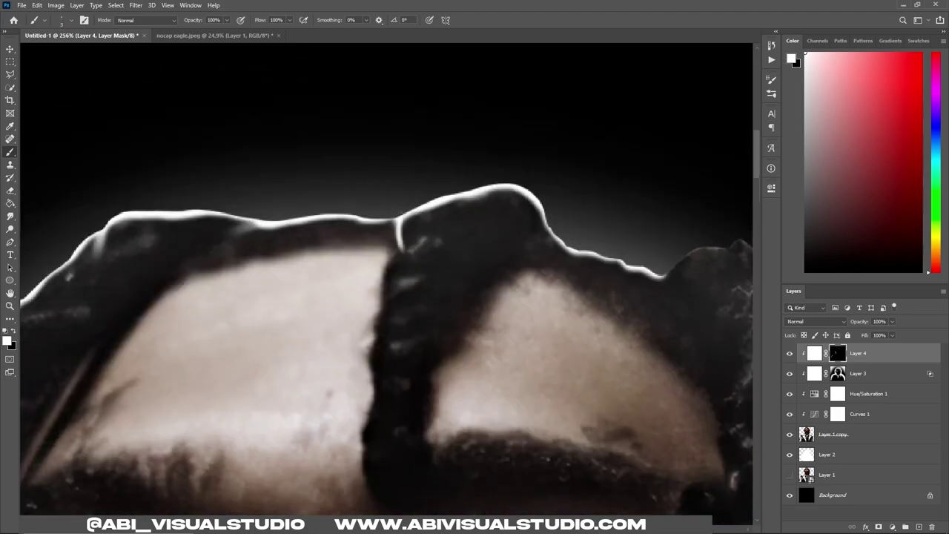
drag(399, 250, 389, 265)
drag(383, 307, 371, 374)
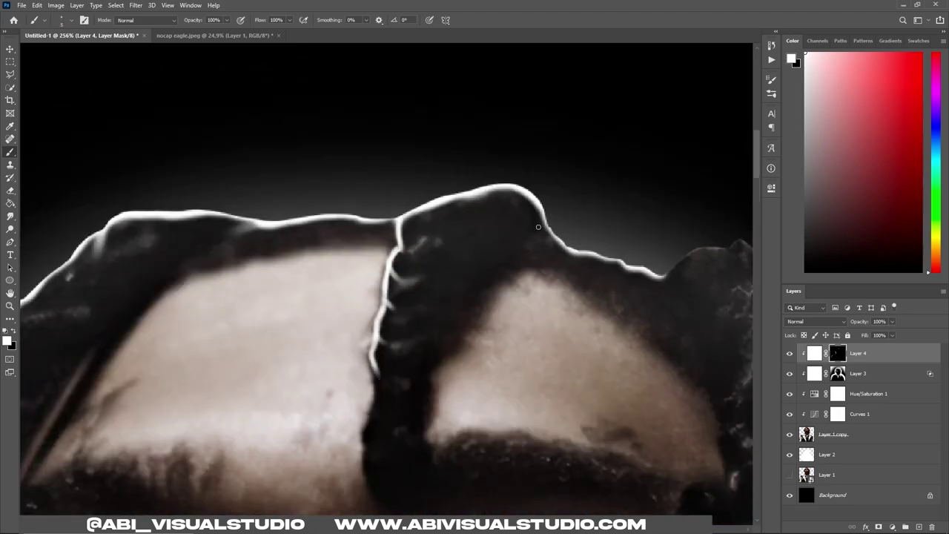
drag(538, 227, 489, 284)
scroll(488, 235, down, 2)
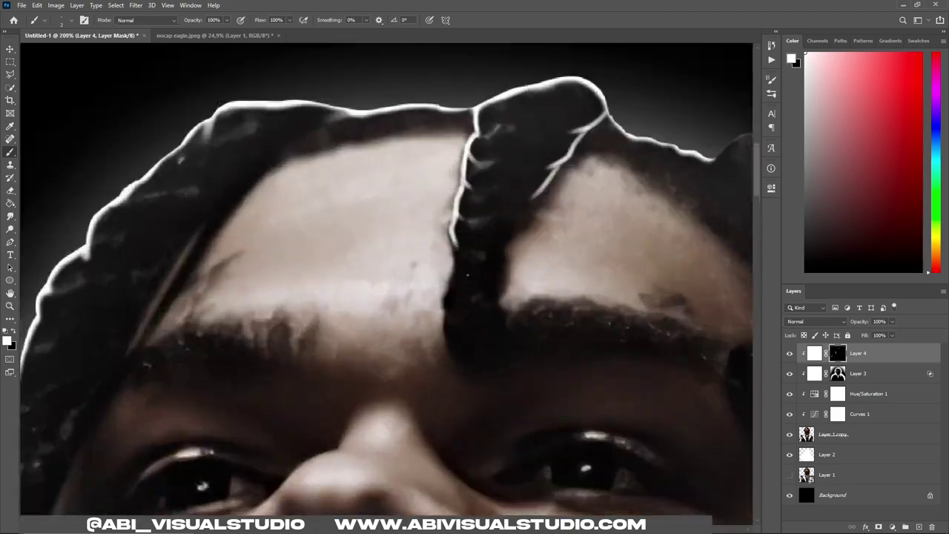
drag(482, 197, 455, 224)
mouse_move(573, 144)
mouse_down()
mouse_move(530, 161)
mouse_move(522, 136)
mouse_up()
scroll(519, 148, down, 3)
scroll(519, 148, up, 3)
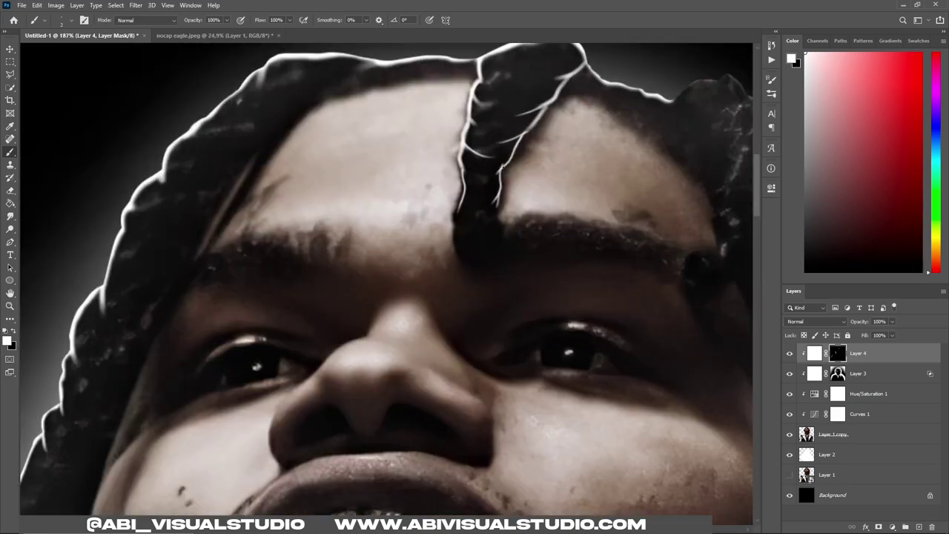
scroll(500, 168, down, 5)
scroll(519, 160, up, 3)
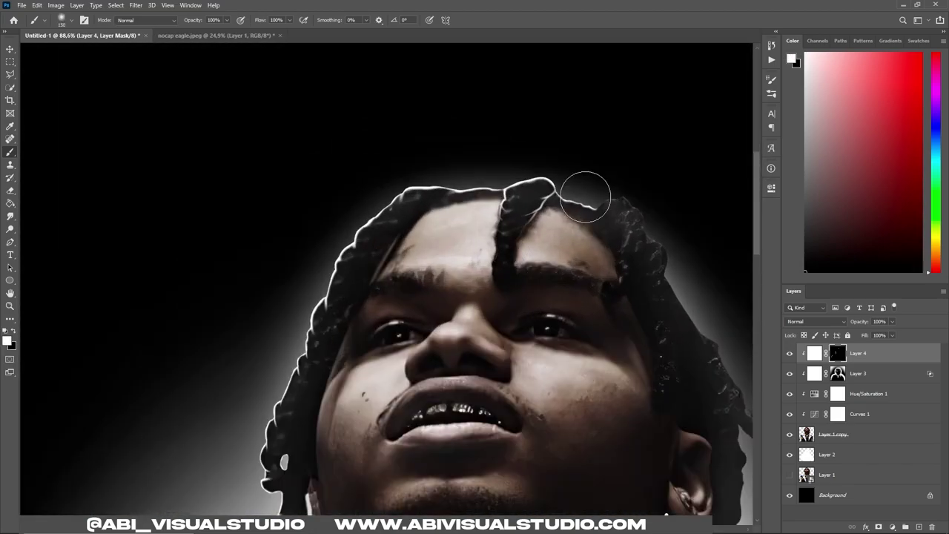
scroll(585, 197, down, 1)
scroll(411, 205, up, 3)
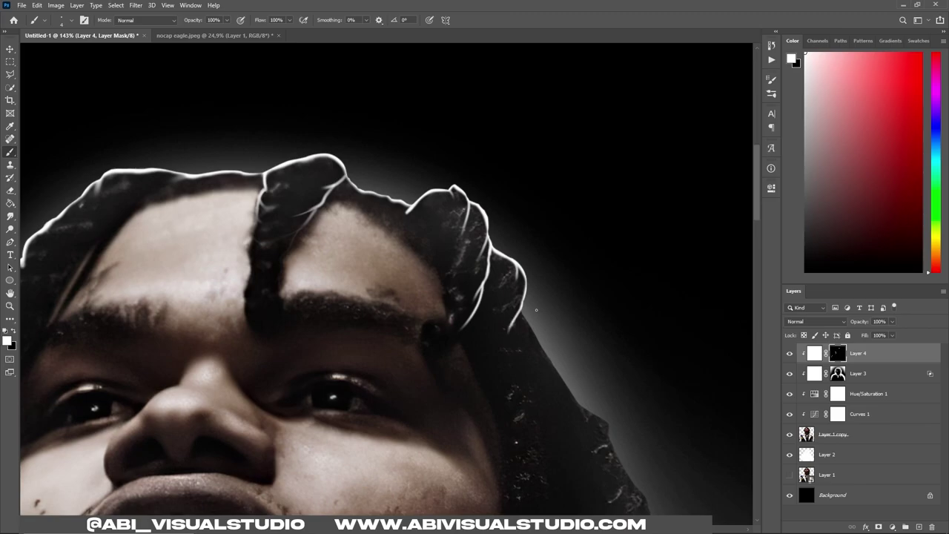
scroll(536, 310, up, 1)
scroll(371, 245, left, 1)
scroll(297, 222, left, 1)
scroll(245, 210, left, 1)
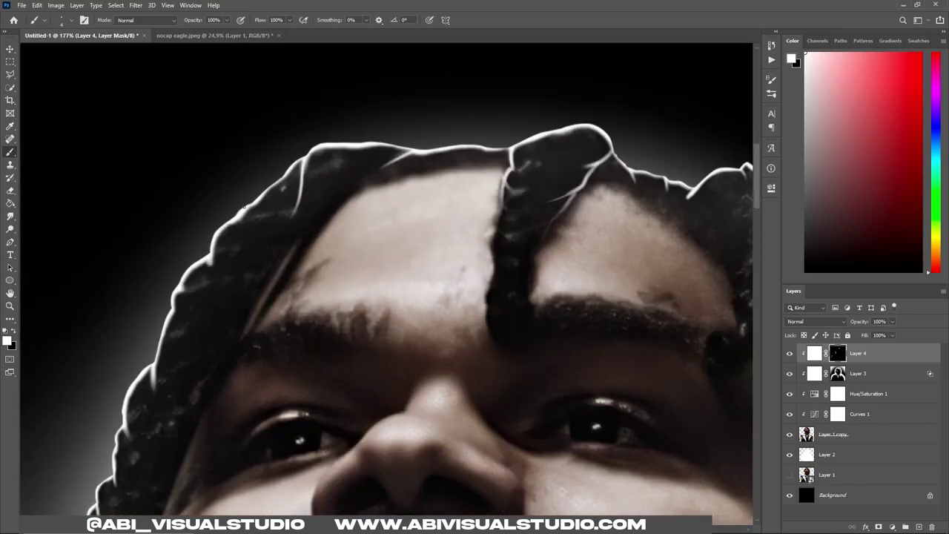
key(ctrl+0)
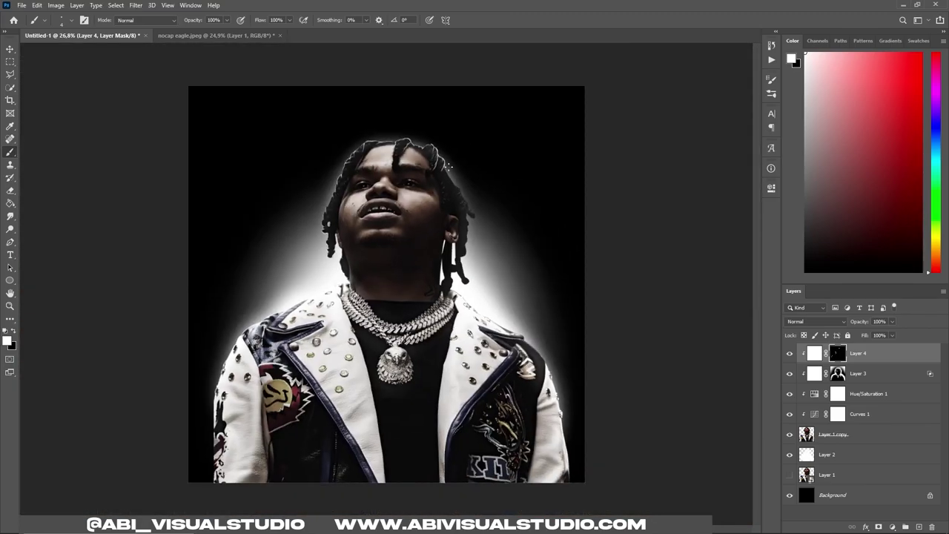
Step: Paint a white rim along the hair edge and the hanging lock beside the ear
scroll(448, 167, up, 5)
drag(479, 236, 550, 342)
drag(592, 388, 631, 457)
key(ctrl+0)
scroll(475, 223, up, 6)
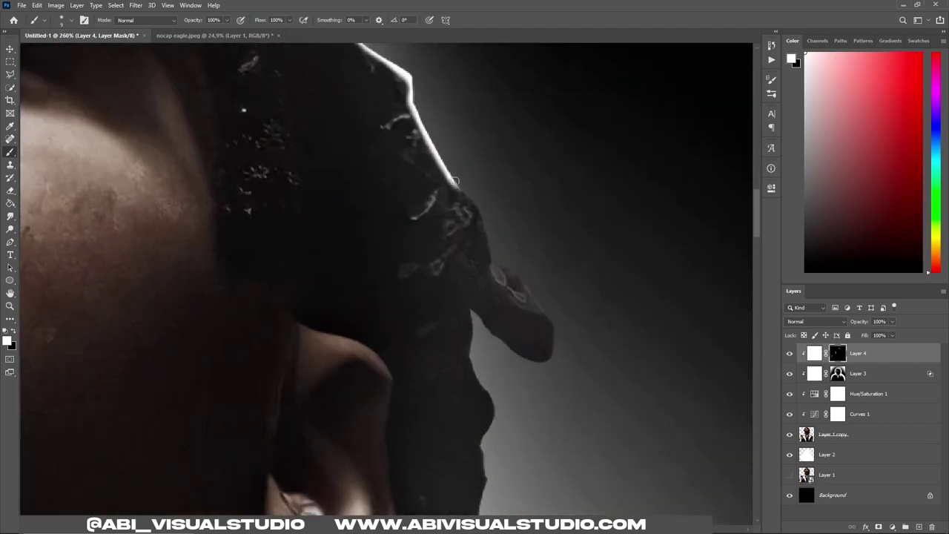
mouse_move(452, 182)
mouse_down()
mouse_move(507, 265)
mouse_move(545, 356)
mouse_move(468, 312)
mouse_move(482, 449)
mouse_up()
scroll(538, 342, down, 5)
scroll(538, 342, up, 5)
drag(503, 204, 497, 334)
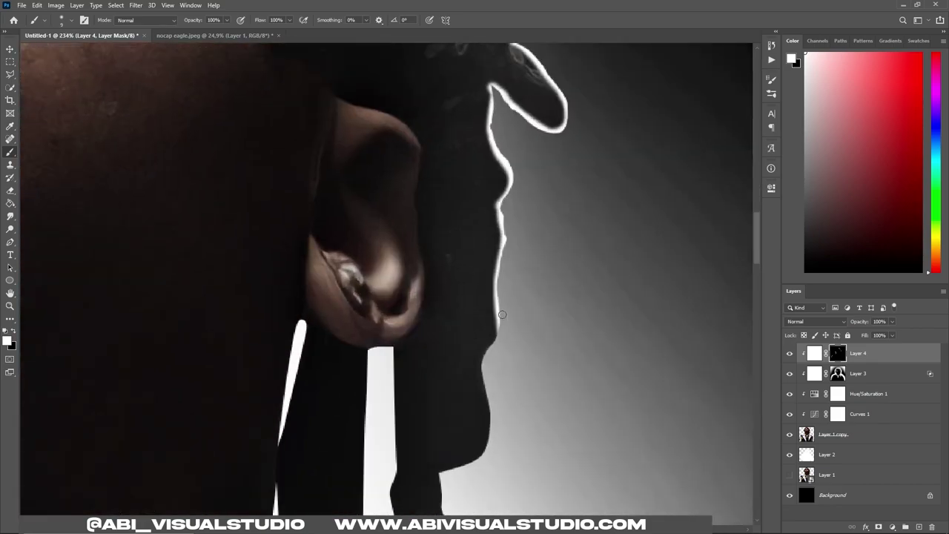
Step: Pan down to inspect the glow around the shoulder, eagle pendant and collar
scroll(515, 245, down, 1)
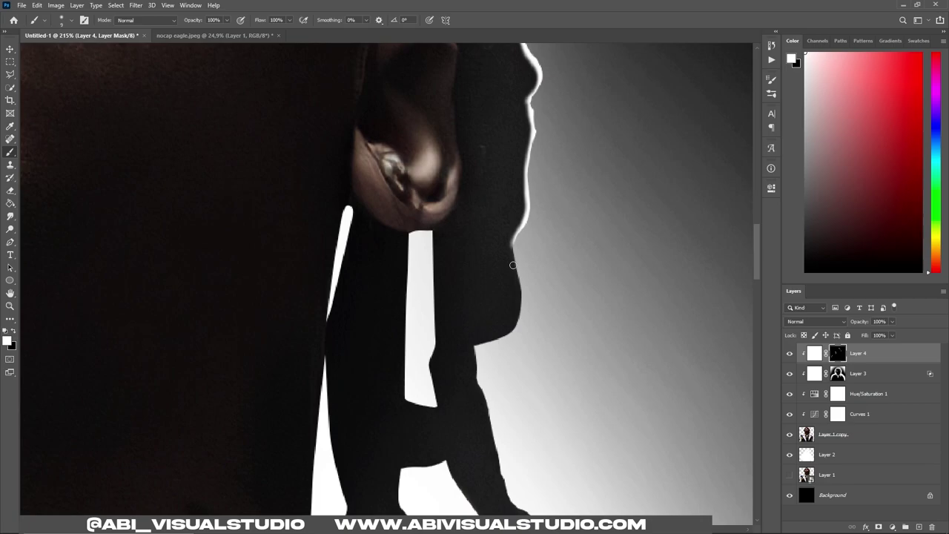
scroll(512, 265, down, 1)
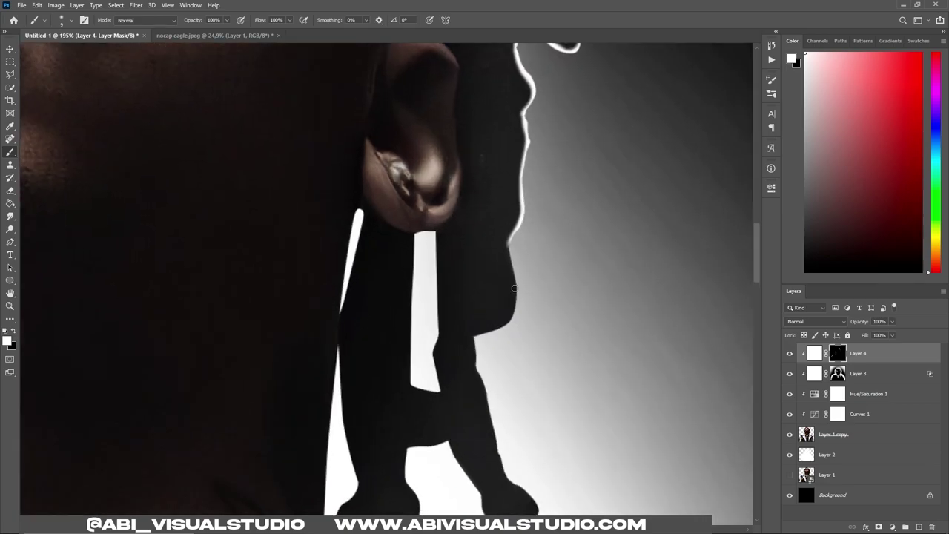
scroll(514, 287, down, 5)
scroll(522, 252, down, 3)
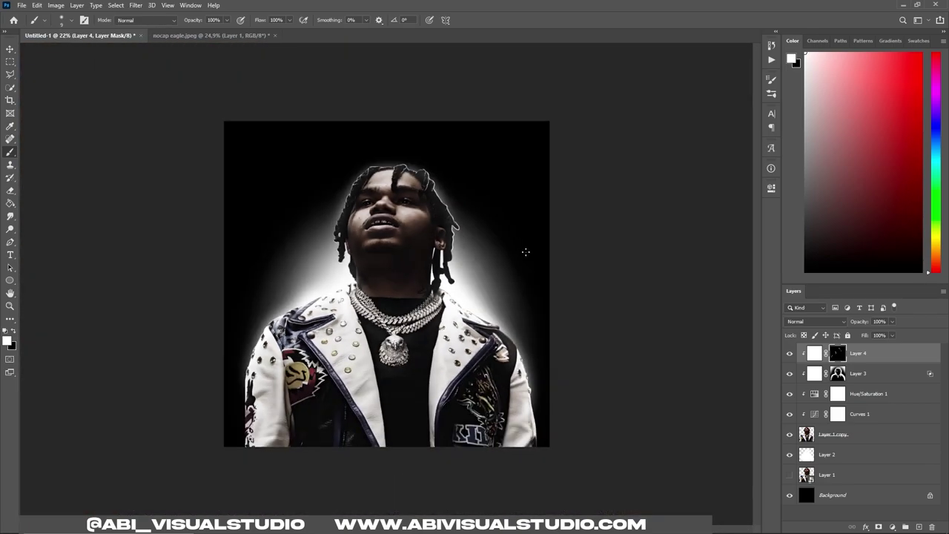
scroll(507, 232, up, 5)
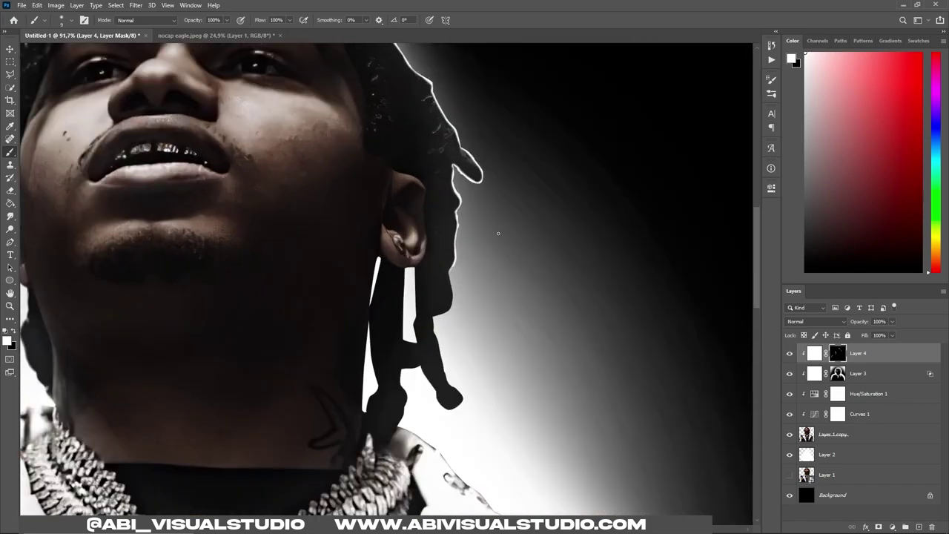
scroll(498, 233, up, 3)
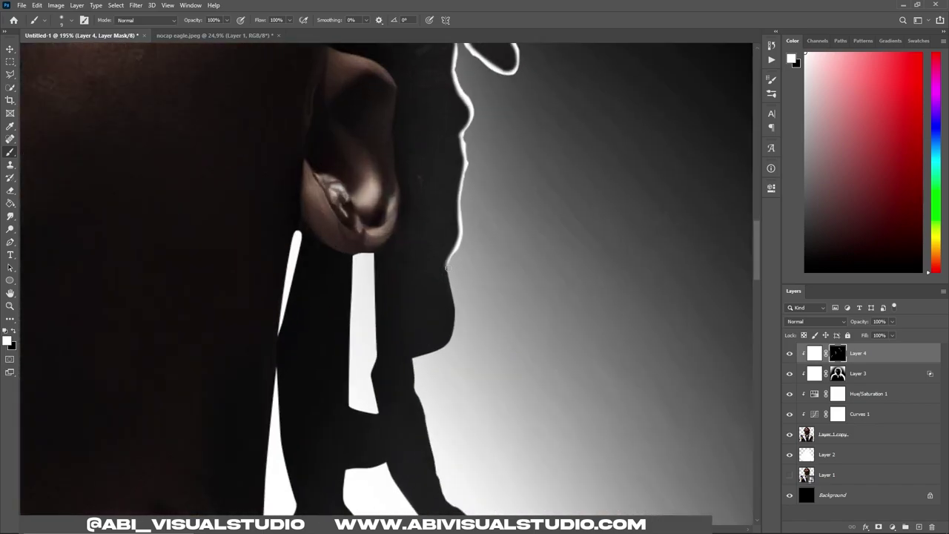
drag(436, 412, 392, 288)
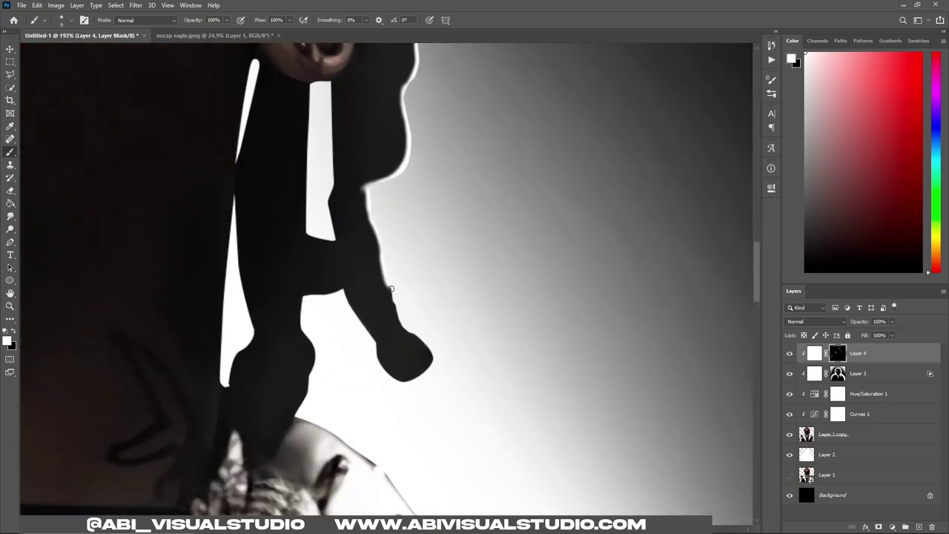
scroll(434, 356, down, 5)
scroll(433, 302, up, 5)
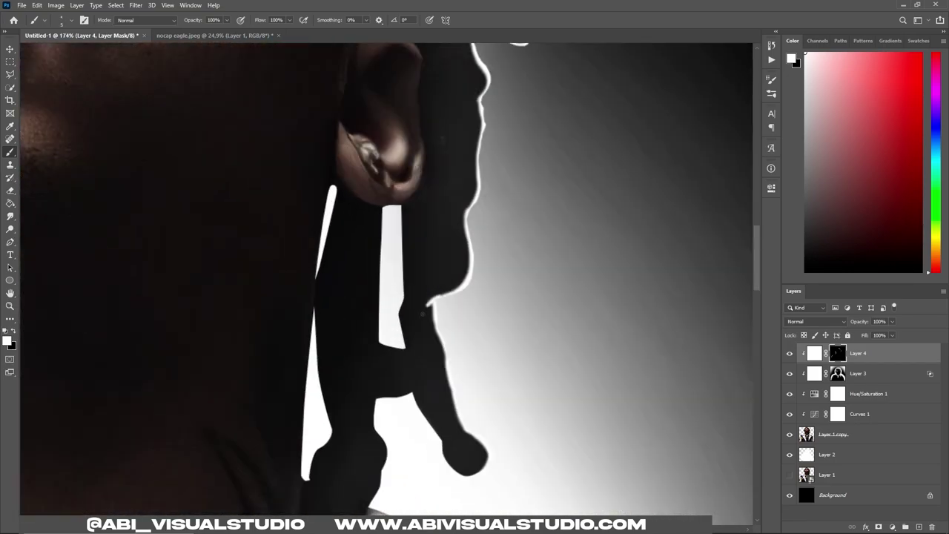
scroll(473, 199, up, 2)
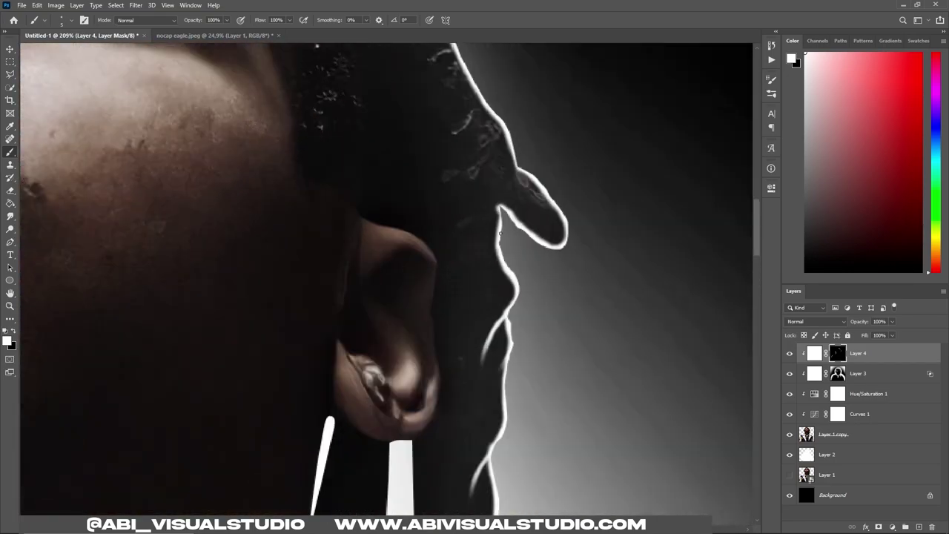
scroll(501, 210, down, 2)
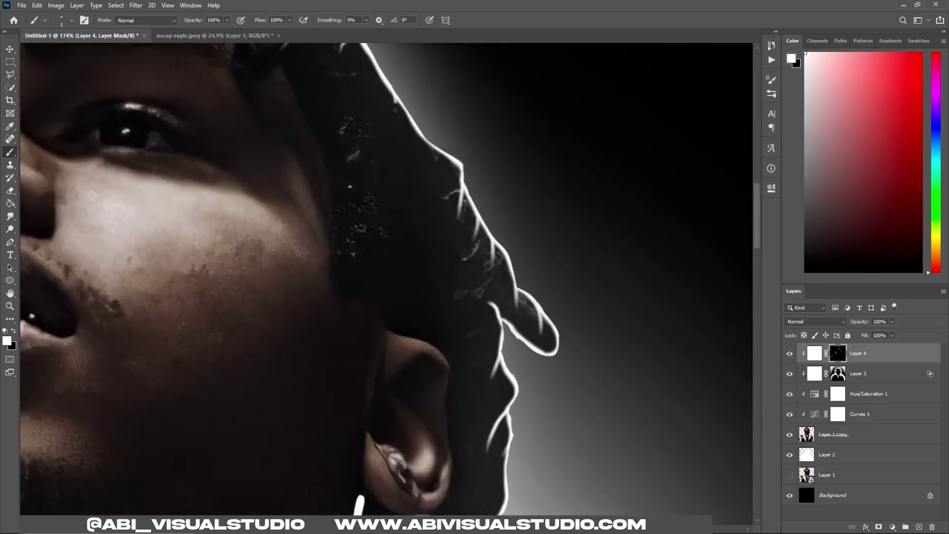
scroll(544, 213, down, 2)
scroll(544, 213, up, 2)
scroll(543, 213, down, 3)
scroll(544, 213, up, 3)
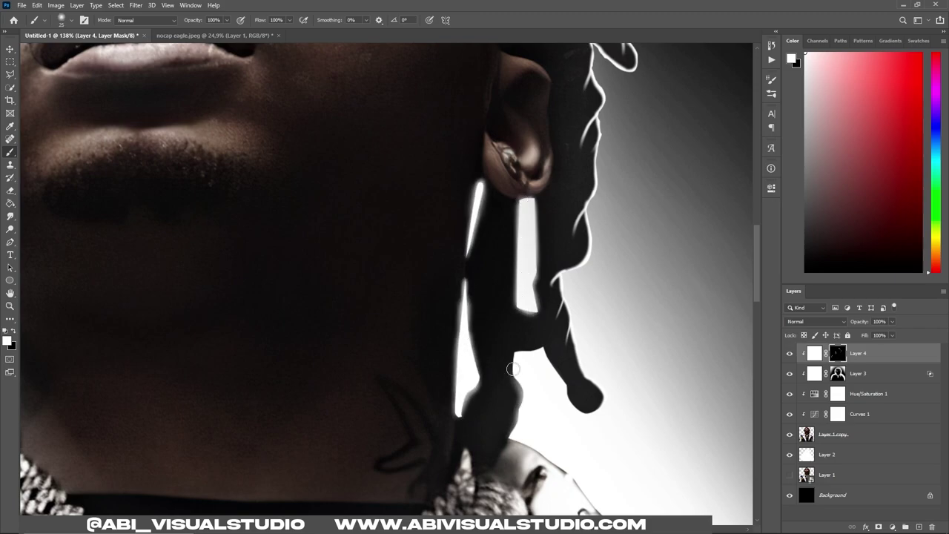
scroll(583, 421, down, 3)
scroll(488, 276, up, 1)
scroll(490, 292, up, 1)
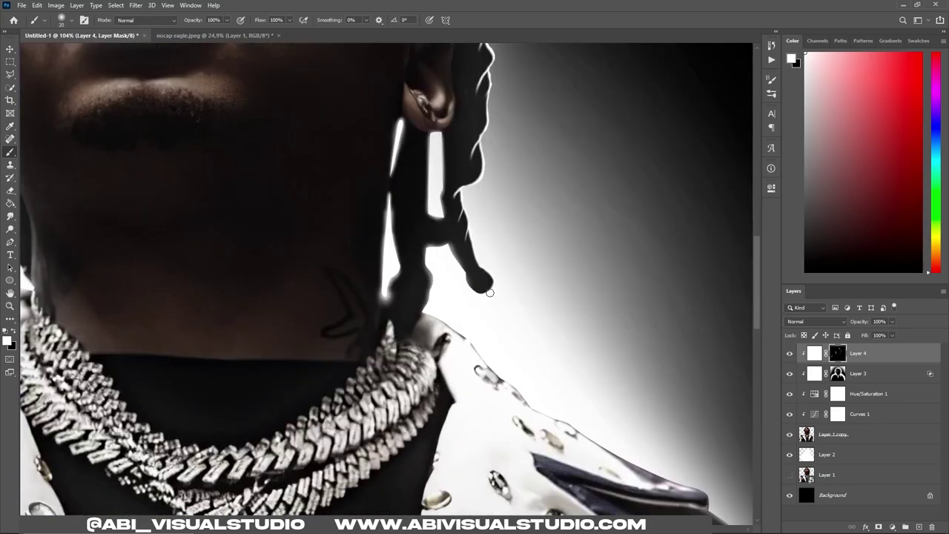
drag(534, 406, 484, 328)
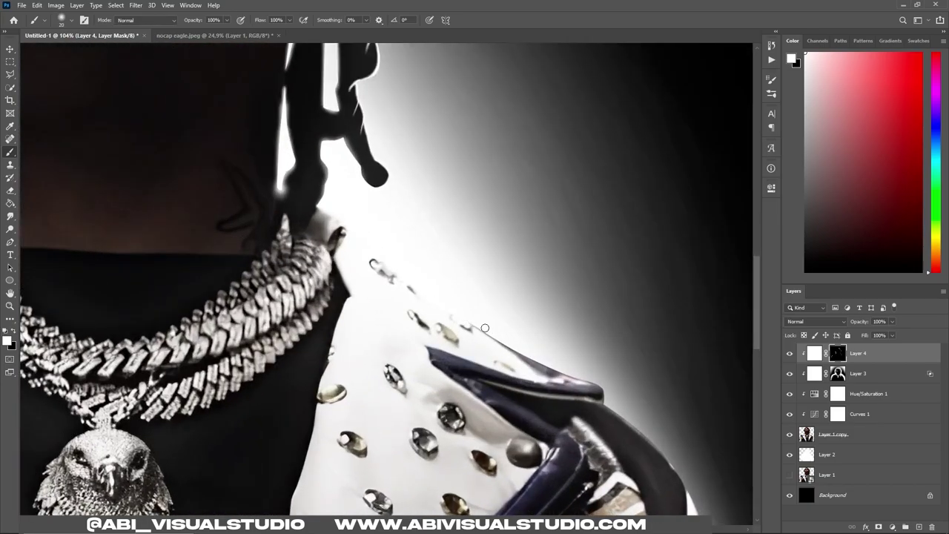
scroll(611, 394, down, 2)
scroll(534, 360, up, 2)
scroll(570, 429, down, 3)
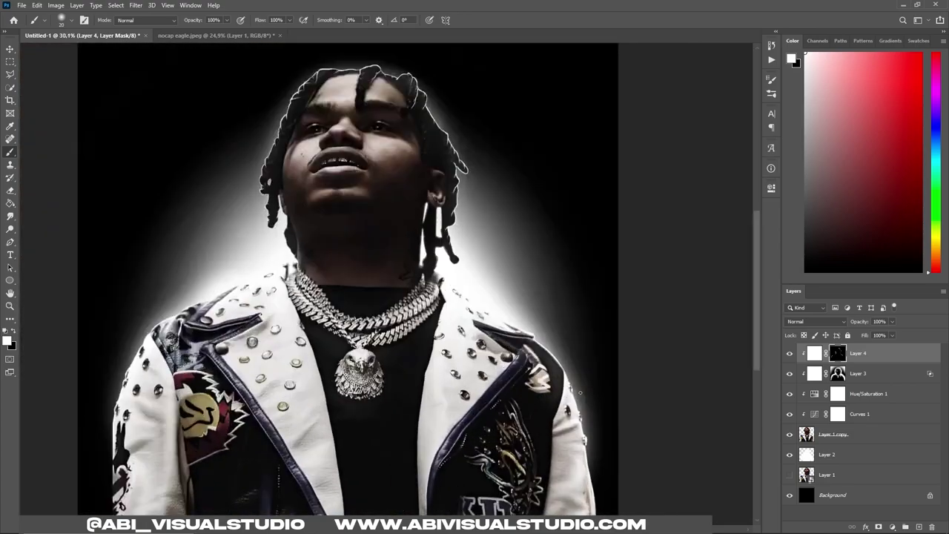
scroll(578, 438, up, 3)
scroll(585, 442, down, 2)
scroll(597, 290, up, 1)
scroll(602, 349, down, 2)
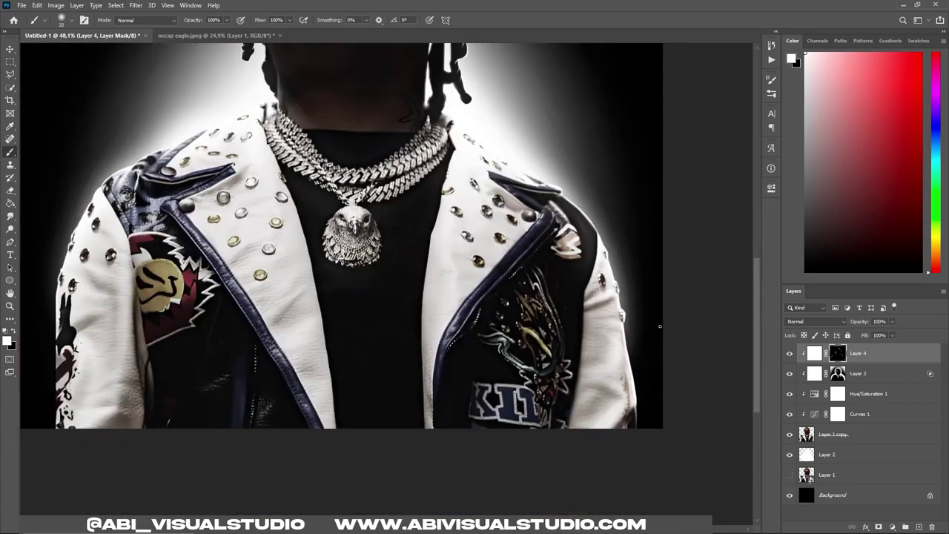
scroll(575, 199, down, 3)
scroll(377, 200, up, 2)
scroll(379, 243, down, 1)
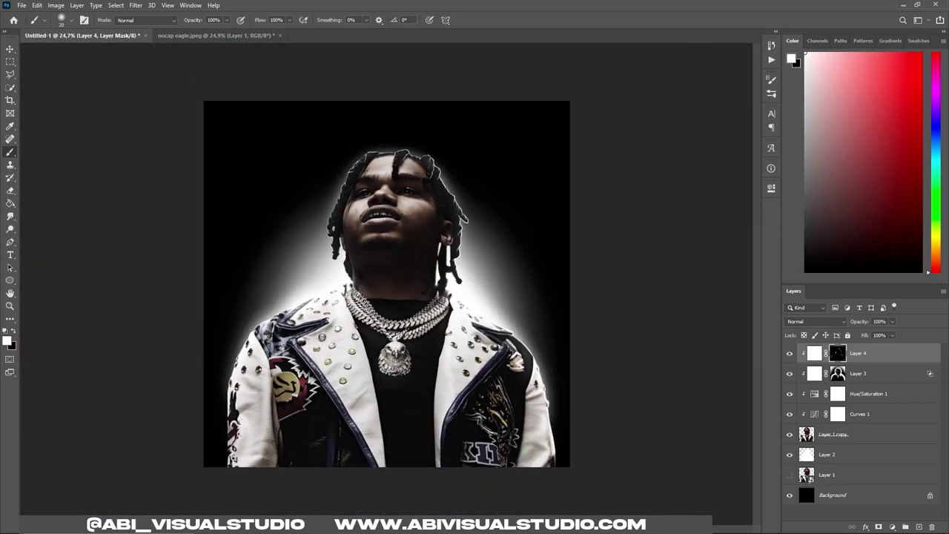
Step: Duplicate Layer 3 and adjust the new layer's opacity
key(v)
scroll(414, 272, up, 2)
click(860, 373)
key(ctrl+j)
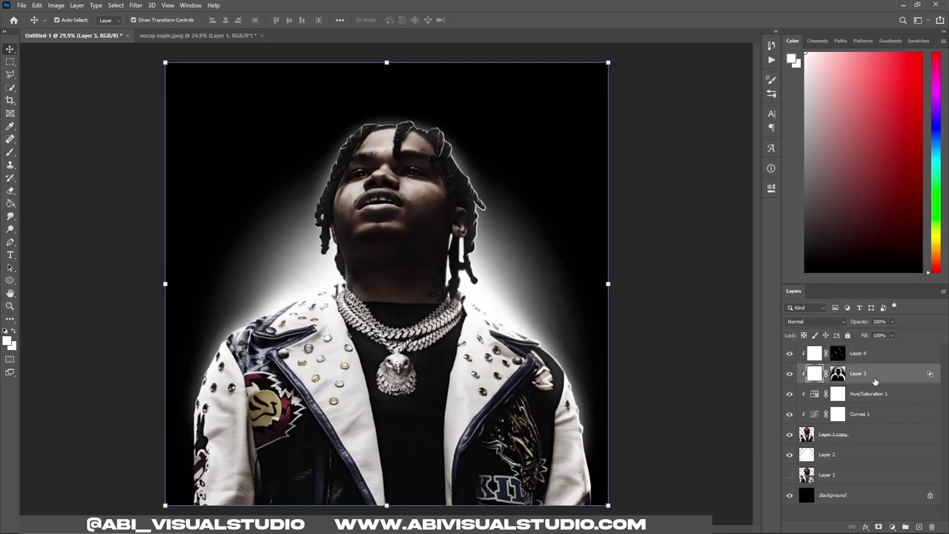
click(892, 321)
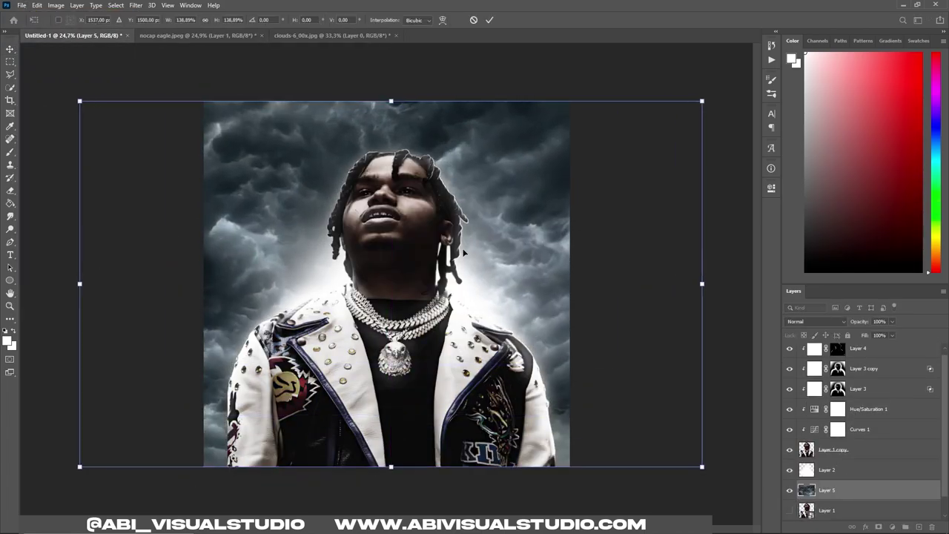
Step: Mute the clouds with Hue/Saturation (Saturation -66) and darken them with a Curves adjustment
click(892, 527)
click(897, 431)
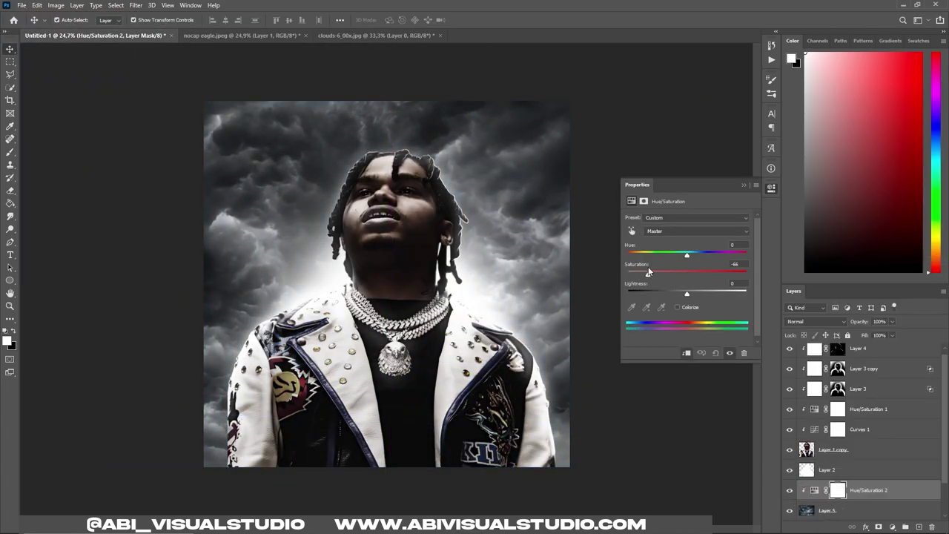
click(892, 526)
click(816, 265)
drag(674, 314, 674, 325)
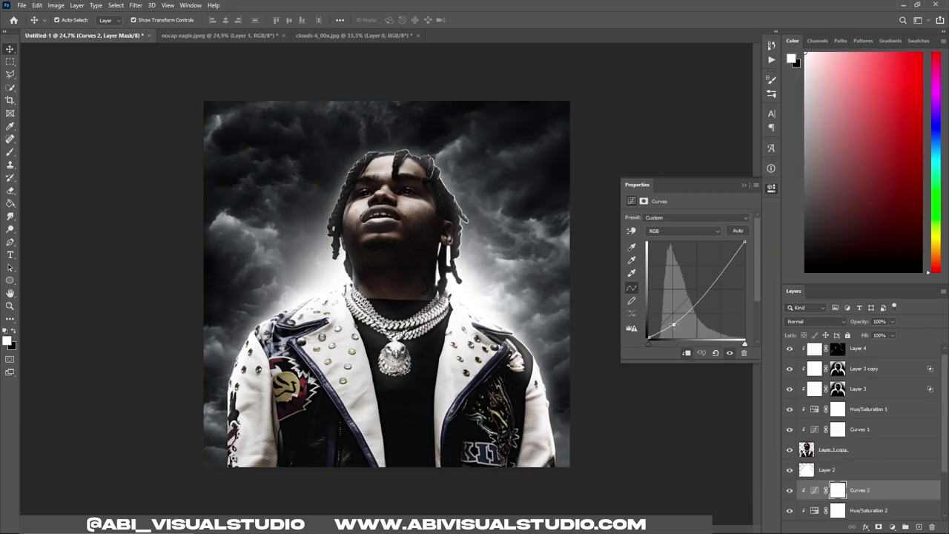
drag(735, 254, 734, 261)
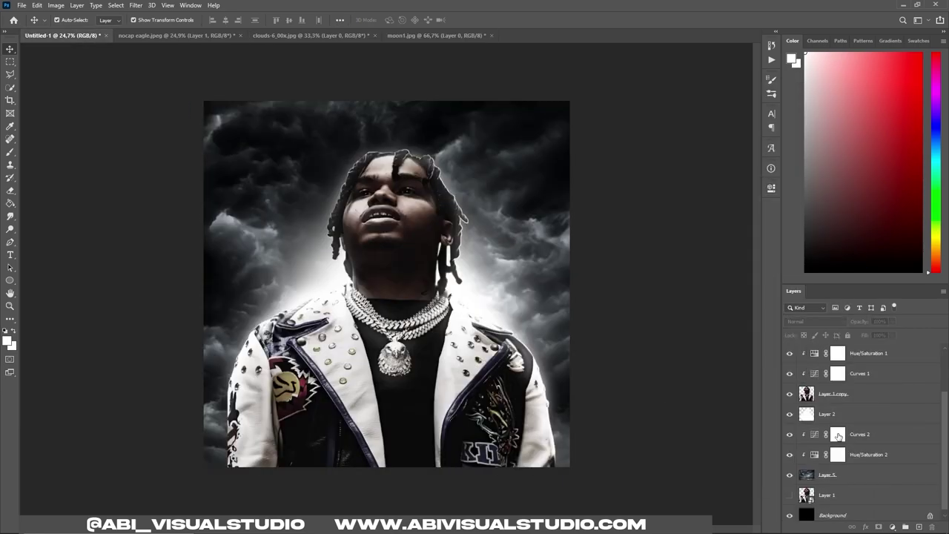
Step: Enlarge the moon around the rapper's face and blend it in Screen mode
mouse_move(448, 280)
mouse_down()
mouse_move(519, 265)
mouse_move(487, 262)
mouse_up()
click(816, 321)
click(812, 430)
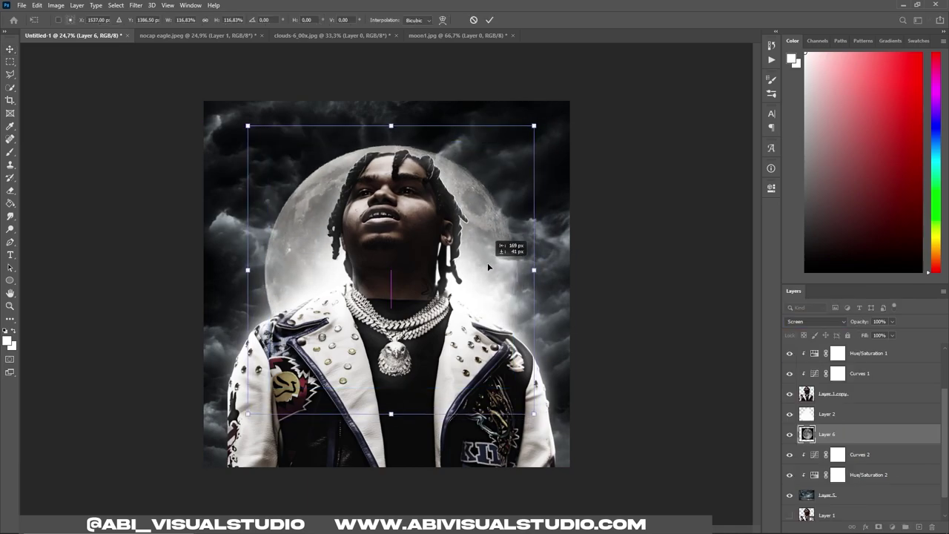
click(489, 20)
Step: Brighten the moon with Curves and add a Hue/Saturation adjustment to it
drag(718, 270, 718, 257)
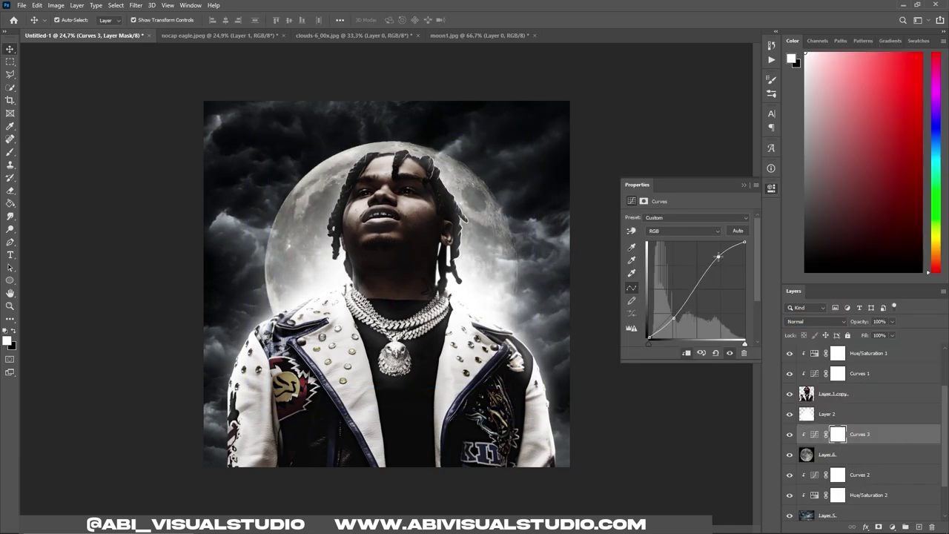
click(746, 186)
click(771, 187)
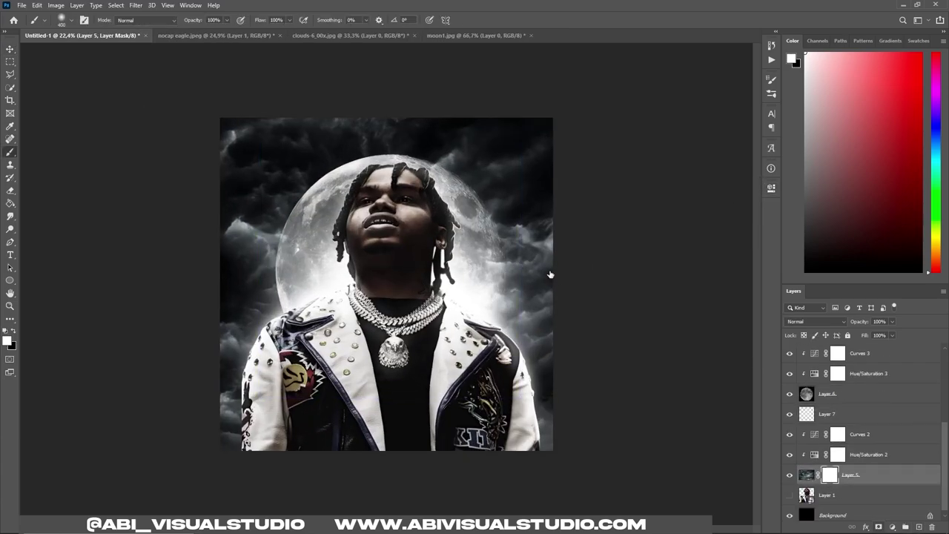
Step: Swap to white/black colours and mask the Layer 5 stormy clouds back around the figure
scroll(491, 218, down, 3)
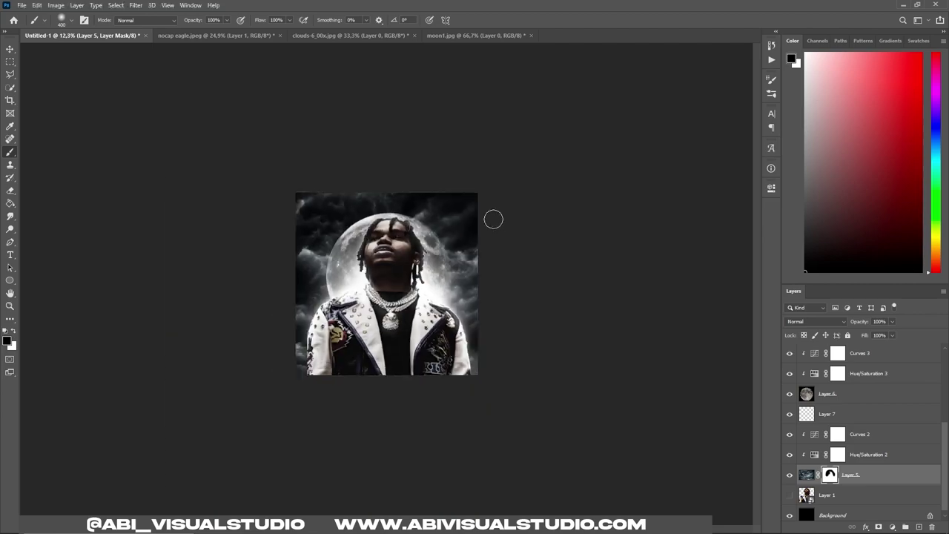
scroll(498, 277, up, 2)
key(x)
scroll(477, 153, down, 3)
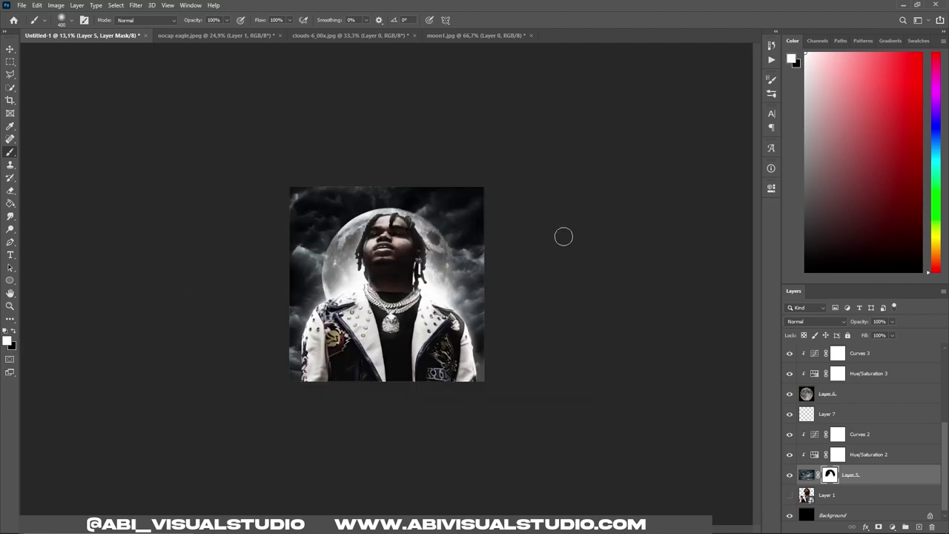
scroll(467, 204, up, 2)
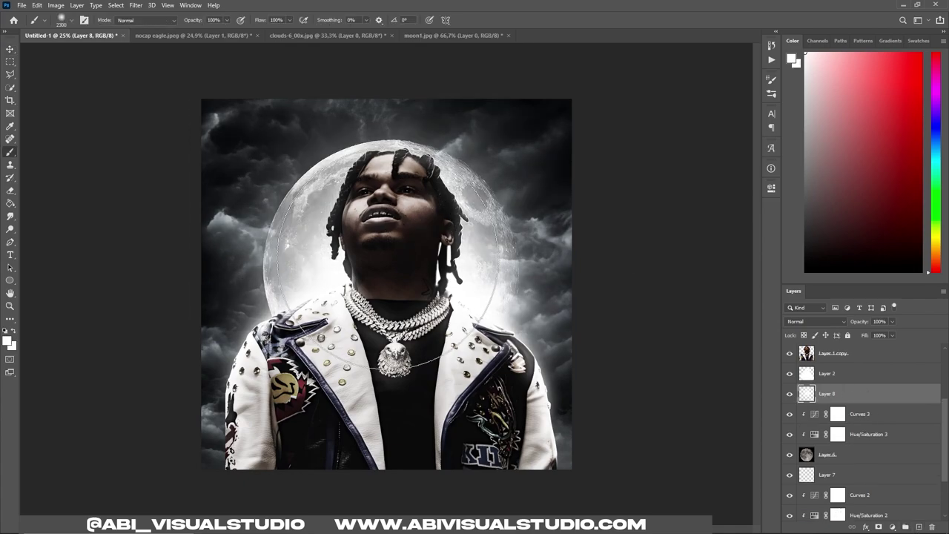
scroll(400, 222, down, 1)
key(v)
scroll(109, 102, down, 1)
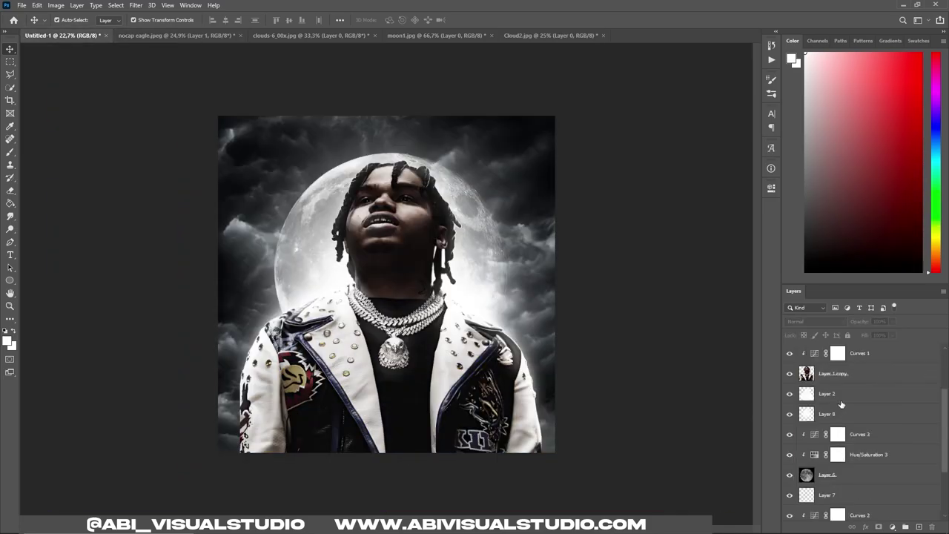
Step: Bring Cloud2 in as Layer 9, shrink it down-left, and tone it with Curves 4
click(853, 437)
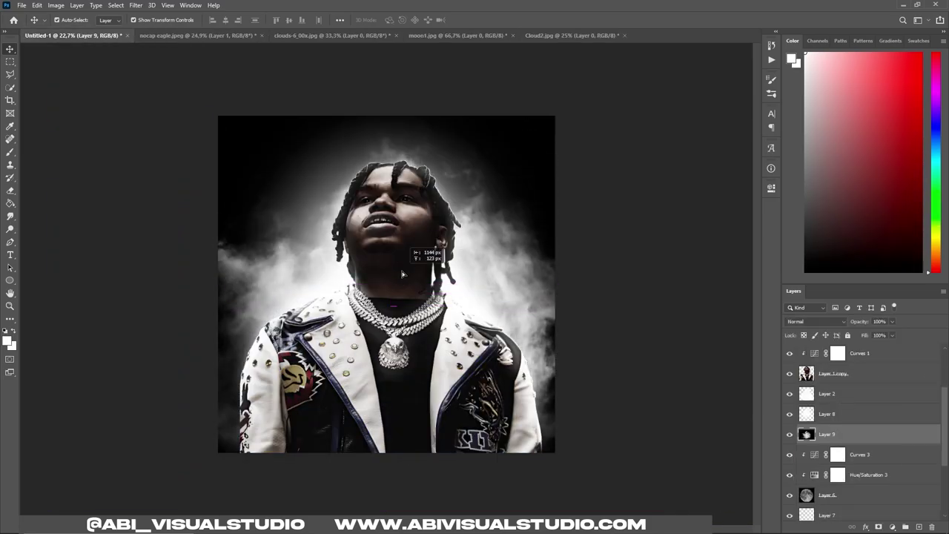
drag(397, 120, 503, 327)
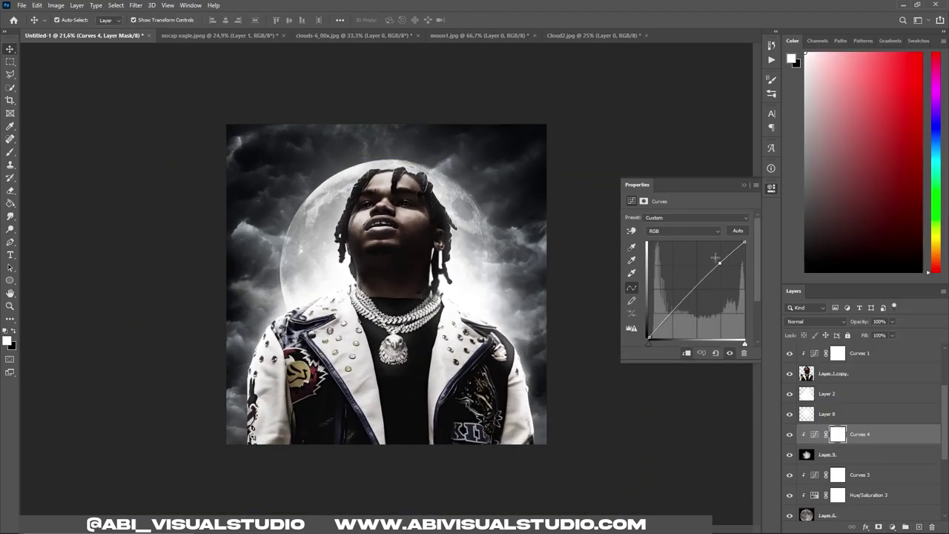
click(754, 185)
Step: Copy the Smoke5 smoke to the right side and mask it off the jacket front
scroll(626, 243, down, 3)
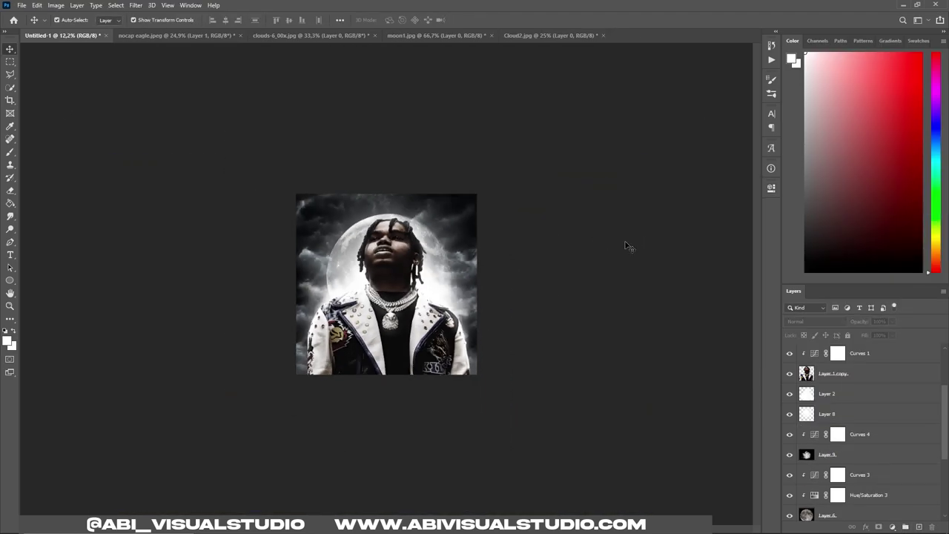
scroll(444, 364, up, 4)
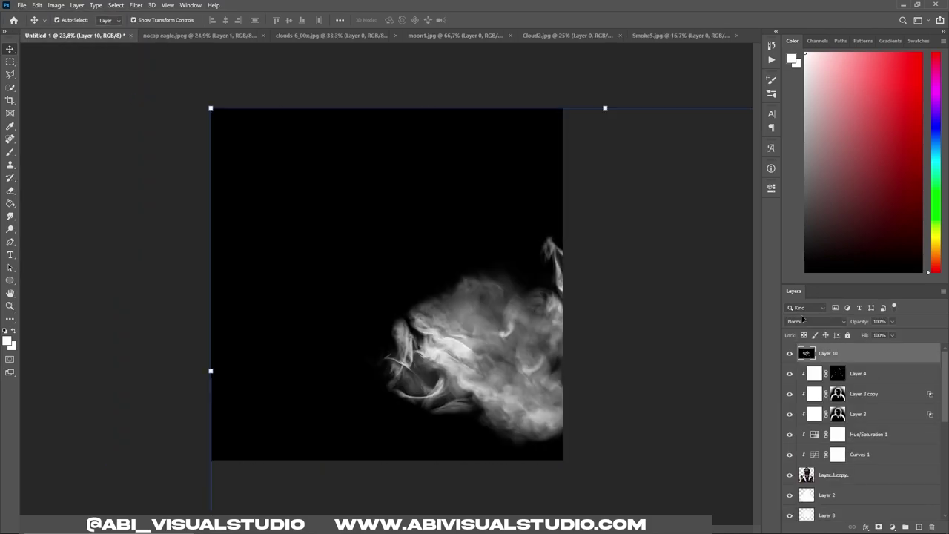
drag(167, 443, 581, 373)
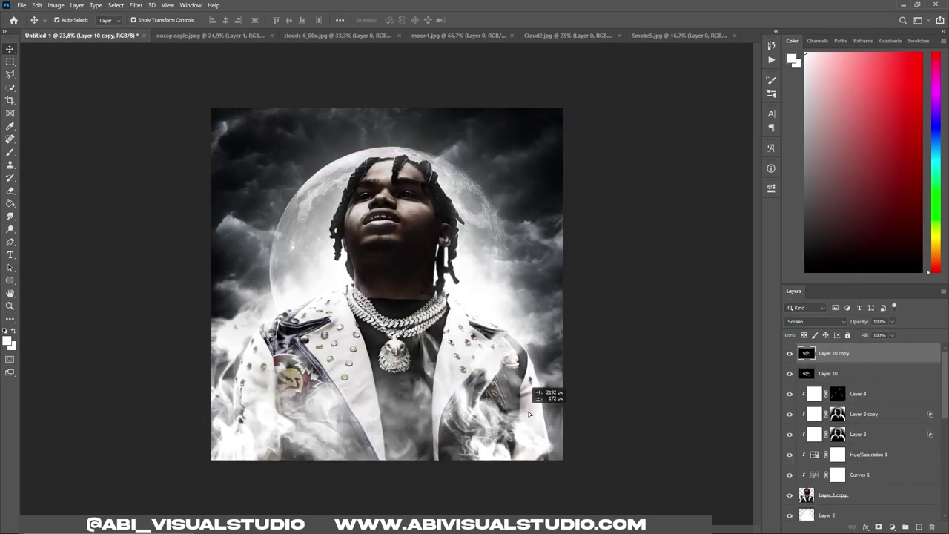
scroll(581, 373, down, 1)
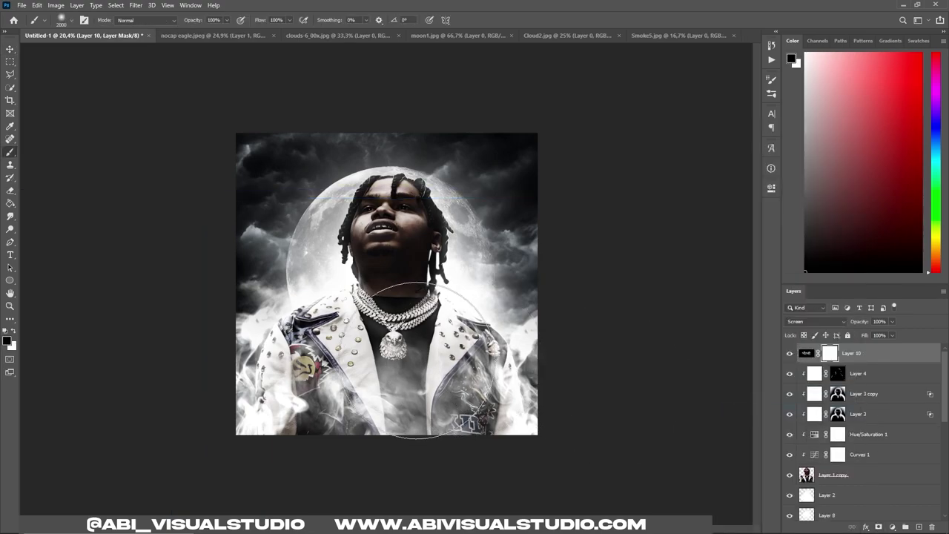
mouse_move(264, 324)
mouse_down()
mouse_move(381, 307)
mouse_move(381, 402)
mouse_move(519, 356)
mouse_move(260, 290)
mouse_up()
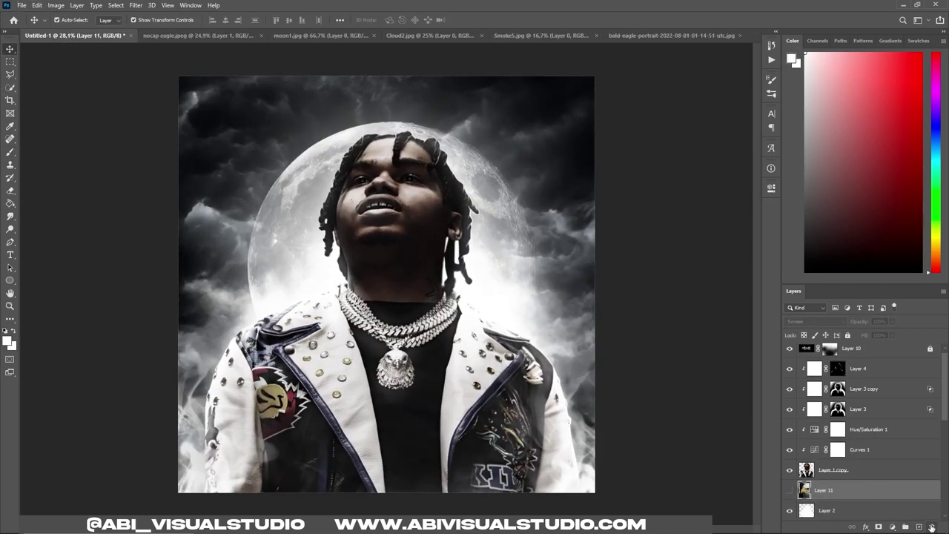
Step: Paste the eagle into the cover, shrink it to about half size and flip it horizontally
key(ctrl+v)
key(Return)
key(ctrl+t)
key(ctrl+0)
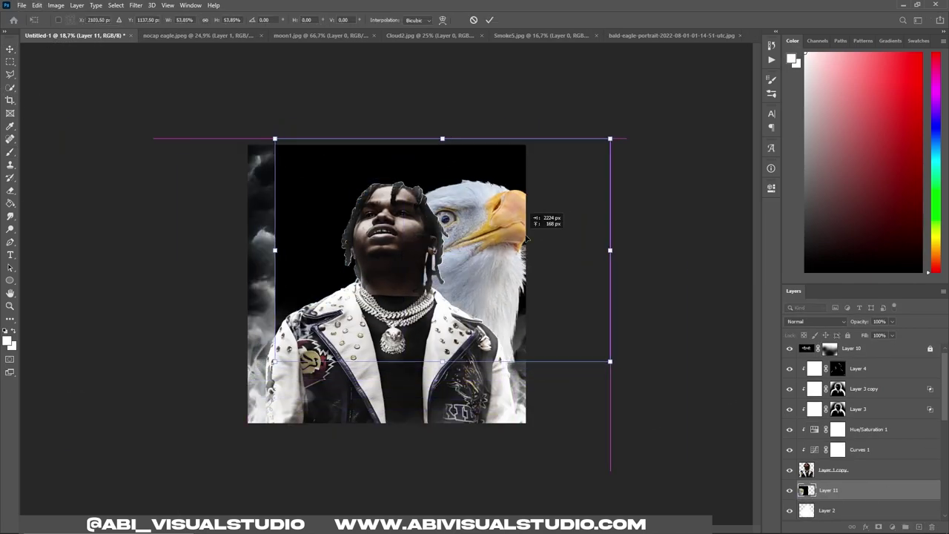
drag(690, 265, 478, 221)
right_click(347, 148)
click(382, 388)
key(ctrl+0)
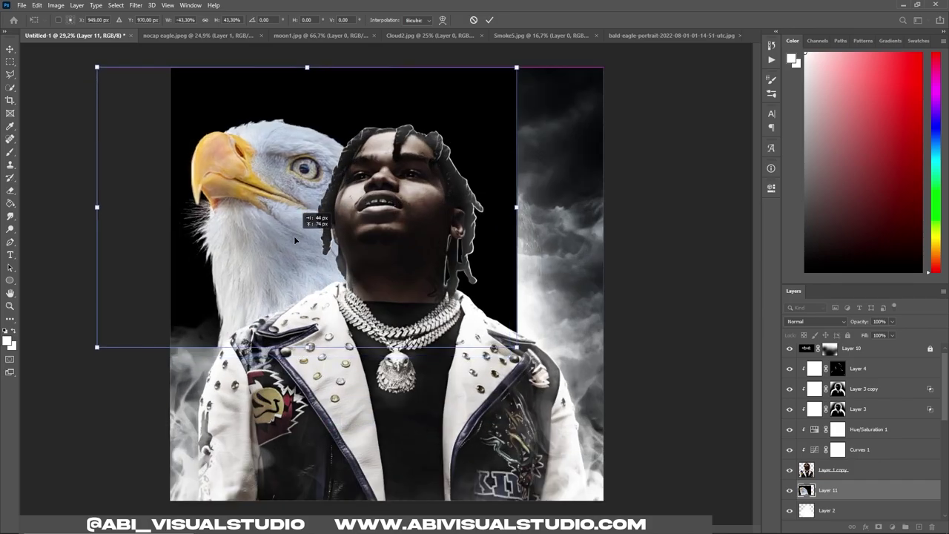
key(Return)
Step: Keep the eagle in Normal blend mode and zoom in to trace its head with the Pen tool
click(816, 321)
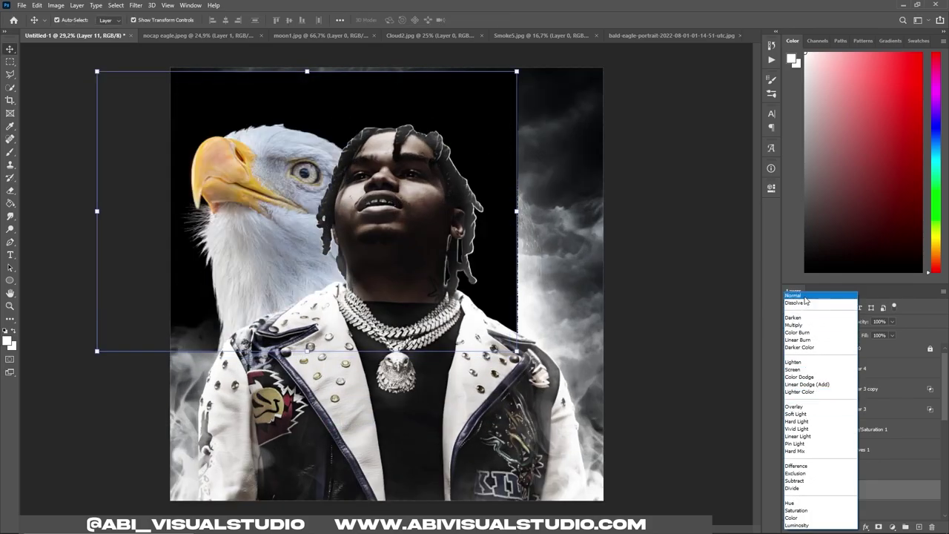
click(793, 295)
key(p)
scroll(281, 274, up, 8)
scroll(281, 273, up, 5)
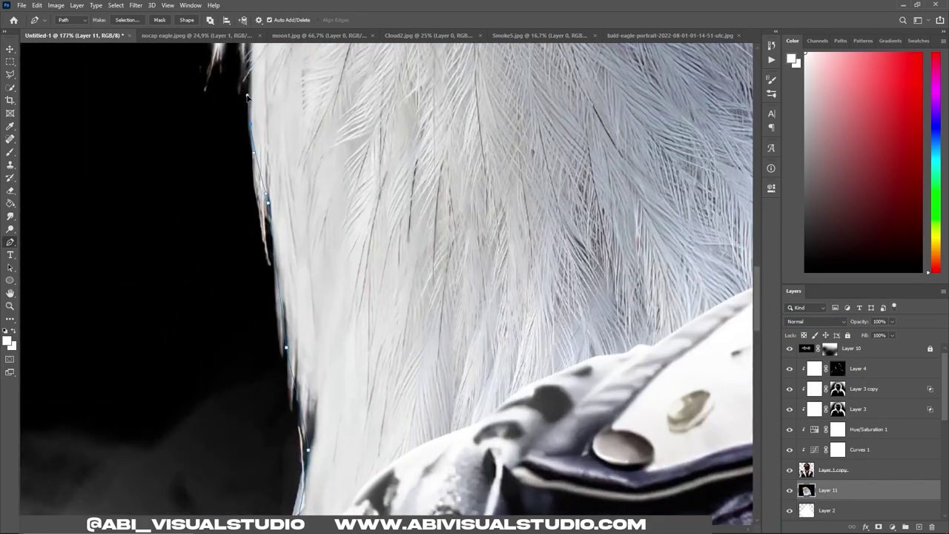
scroll(280, 273, up, 5)
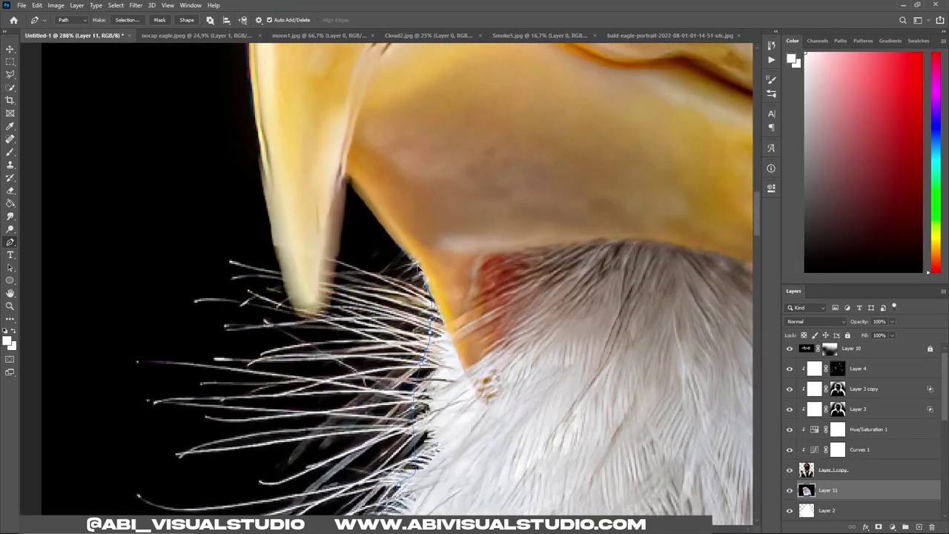
scroll(351, 188, up, 2)
scroll(311, 181, up, 3)
scroll(268, 175, up, 5)
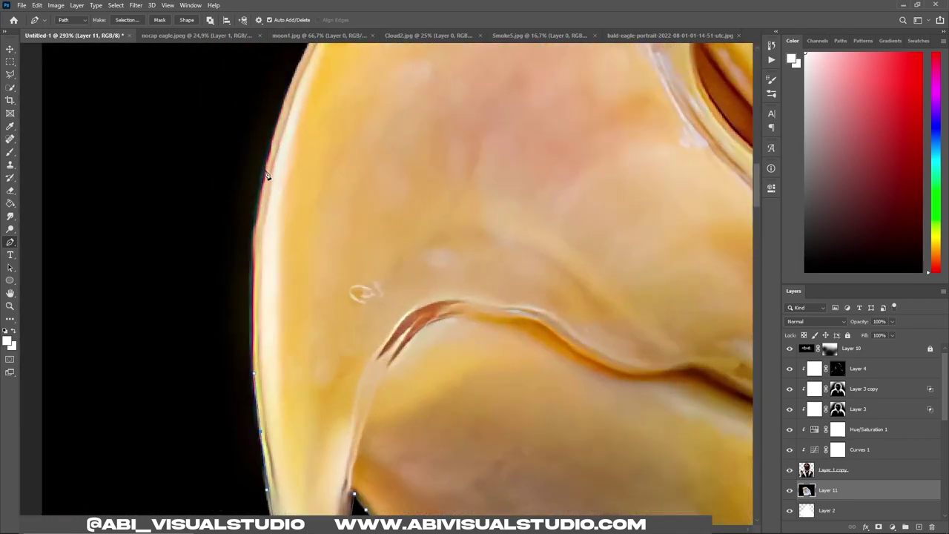
scroll(259, 232, down, 5)
scroll(286, 218, up, 4)
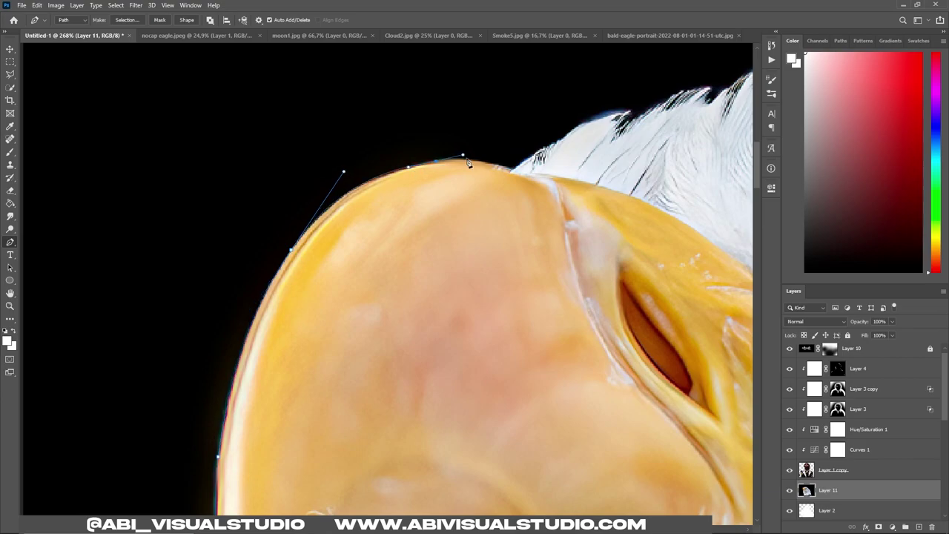
scroll(445, 223, down, 2)
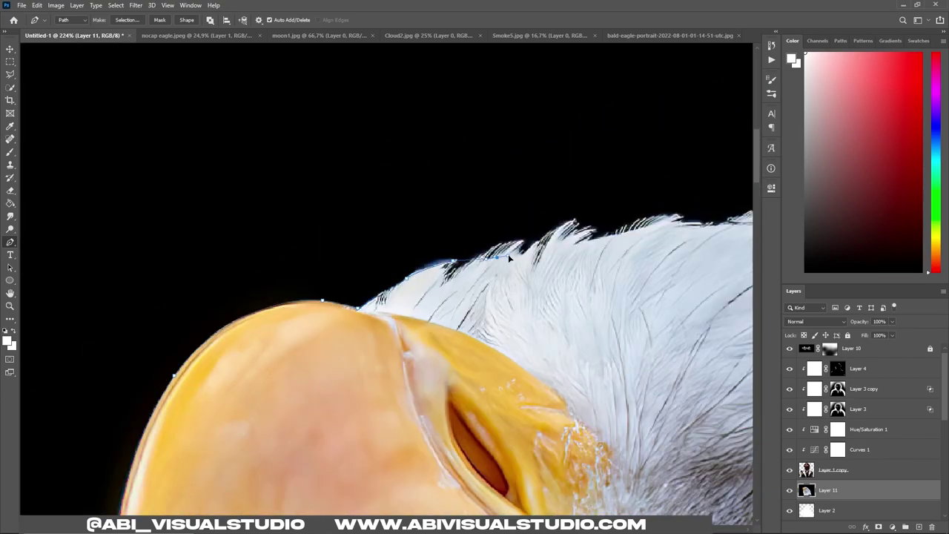
scroll(517, 239, down, 2)
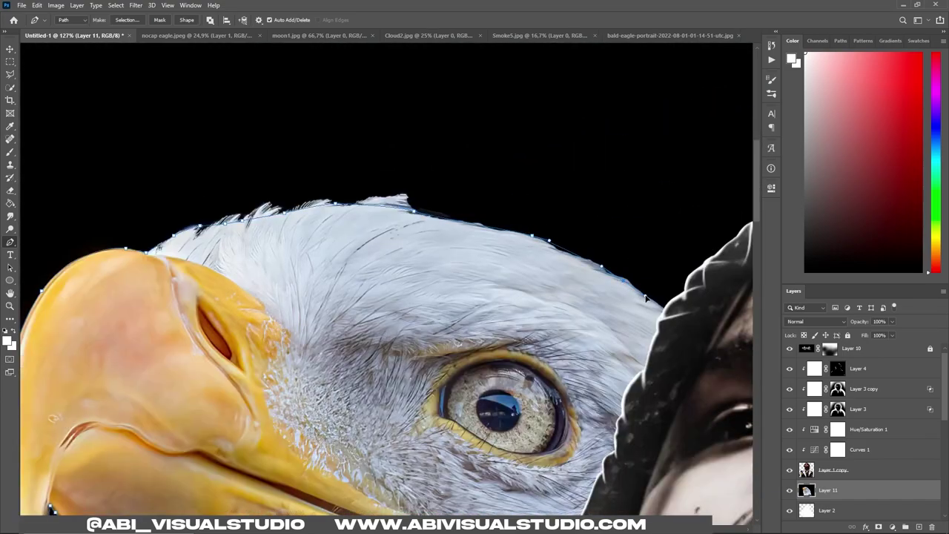
scroll(574, 312, down, 7)
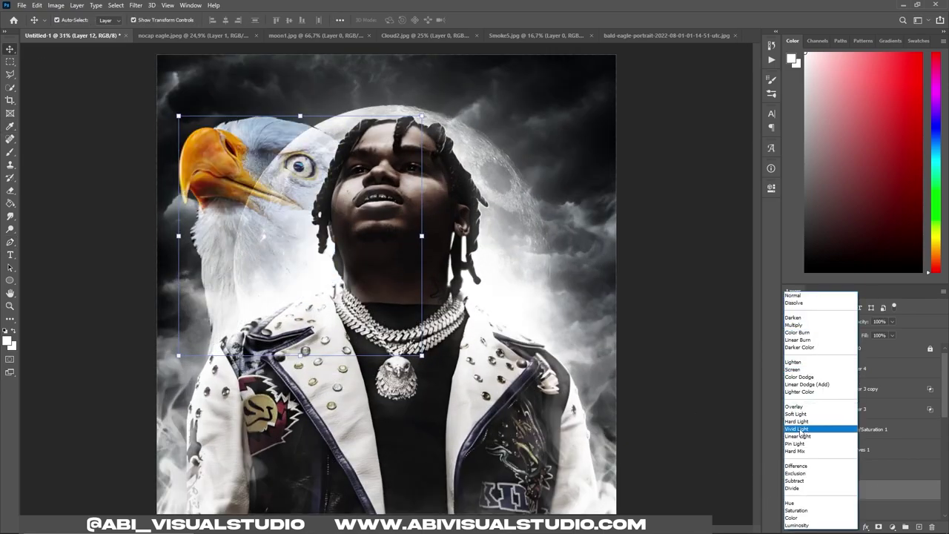
Step: Grey the eagle with Hue/Saturation -100 and Curves, and add a layer mask to it
click(798, 421)
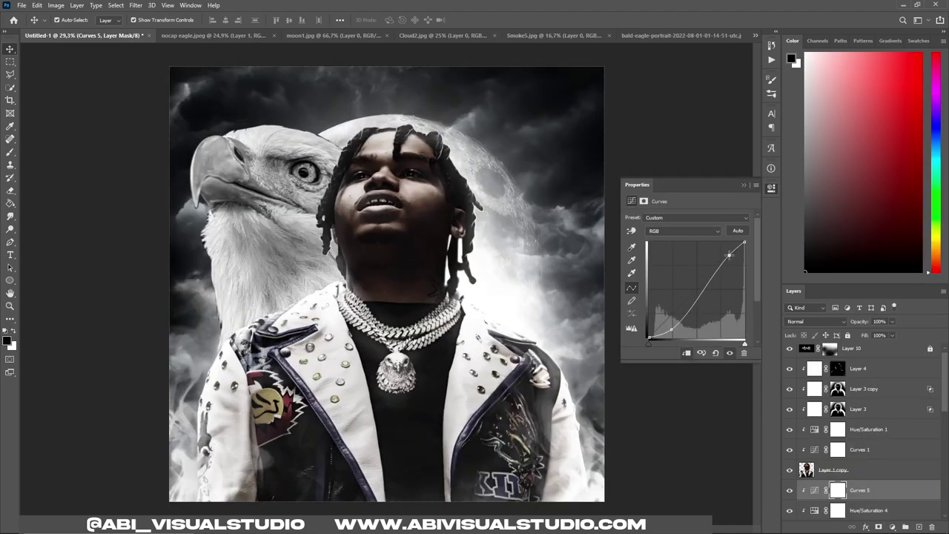
click(880, 527)
key(b)
Step: Brush the eagle's mask edges into the clouds, then open the Smoke5 image
scroll(261, 315, up, 5)
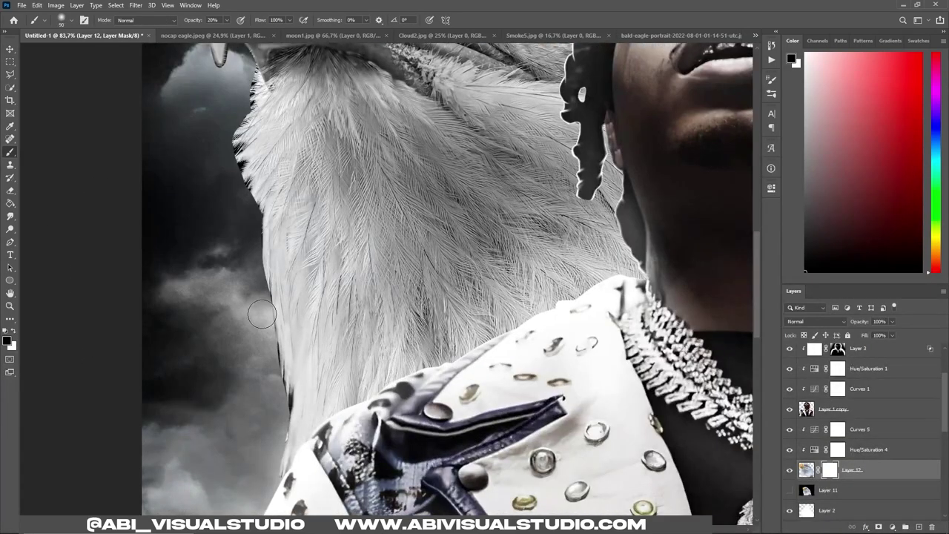
scroll(284, 401, up, 2)
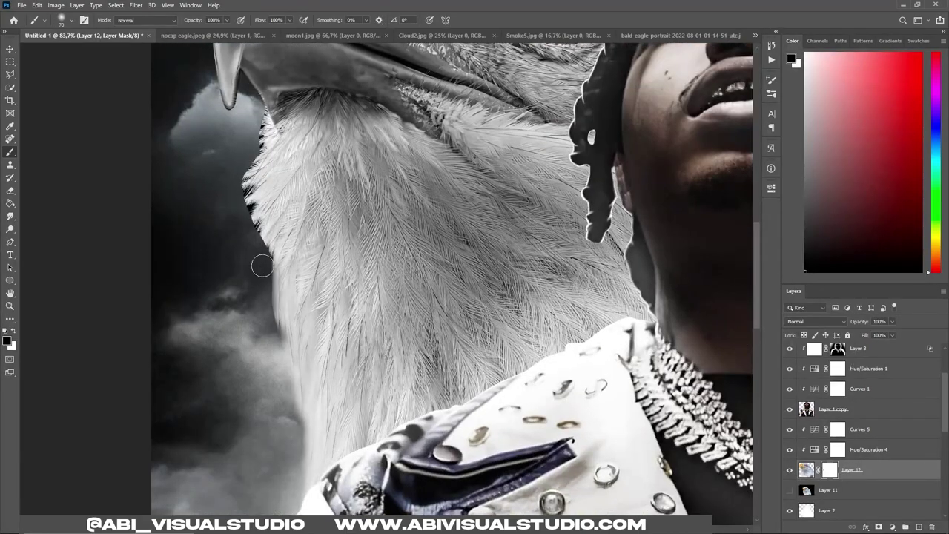
scroll(241, 210, up, 2)
scroll(304, 282, up, 2)
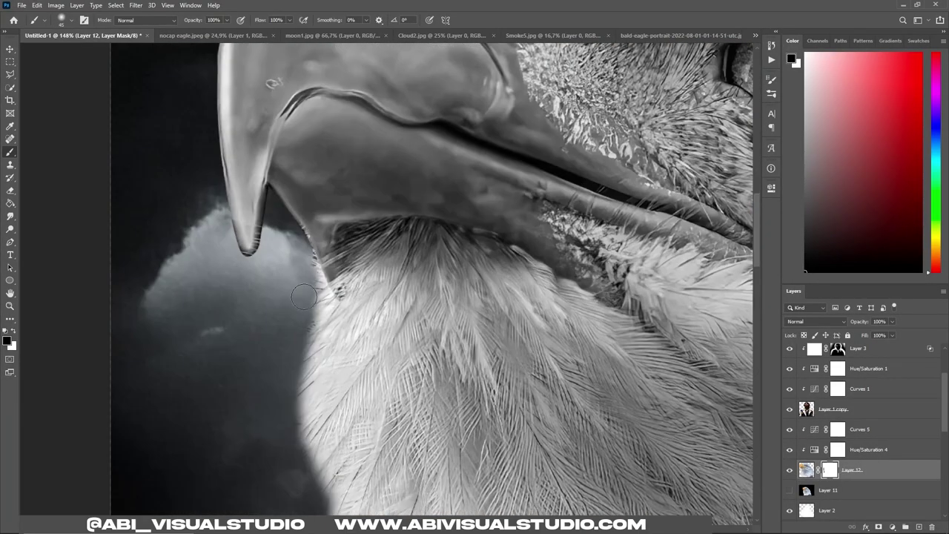
scroll(294, 229, up, 2)
scroll(255, 201, down, 4)
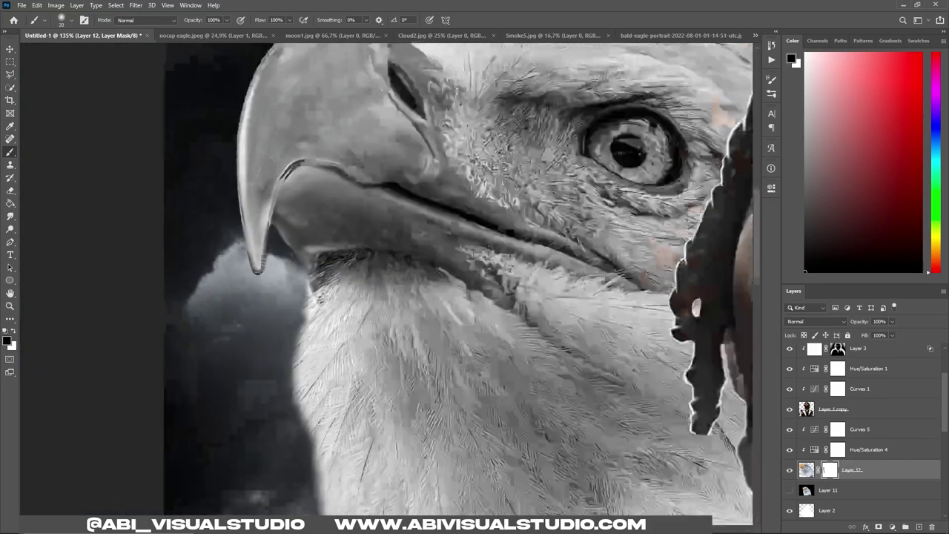
scroll(223, 186, down, 4)
key(v)
click(515, 35)
Step: Bring Smoke5.jpg into the cover and set the smoke and eagle layers to Screen
drag(480, 150, 197, 166)
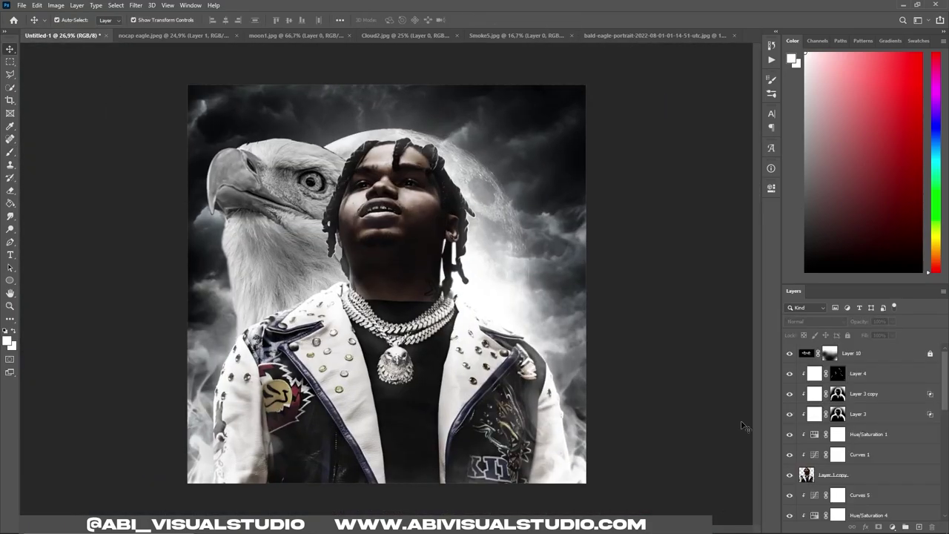
key(shift+alt+s)
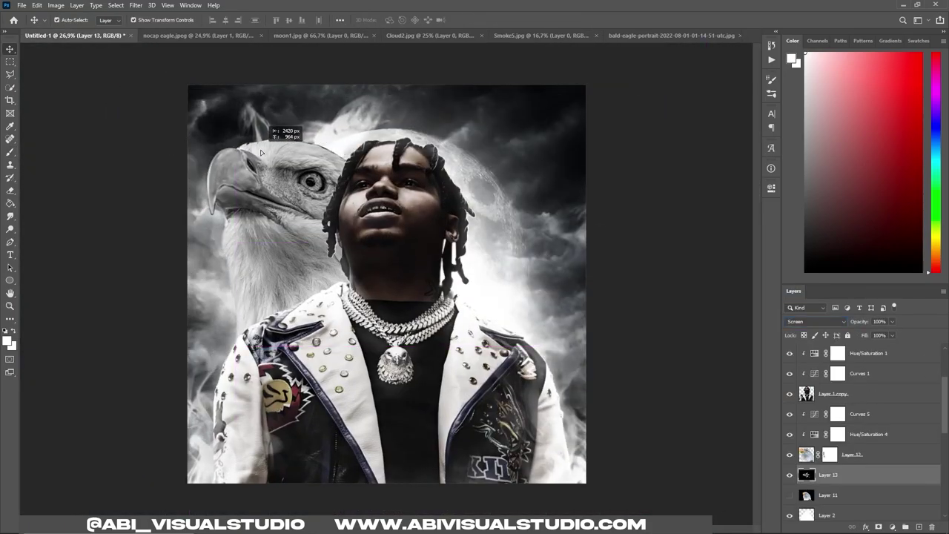
click(853, 454)
click(816, 321)
click(807, 373)
Step: On a new layer, paint dark shading over the eagle's head and neck
key(ctrl+shift+alt+n)
key(b)
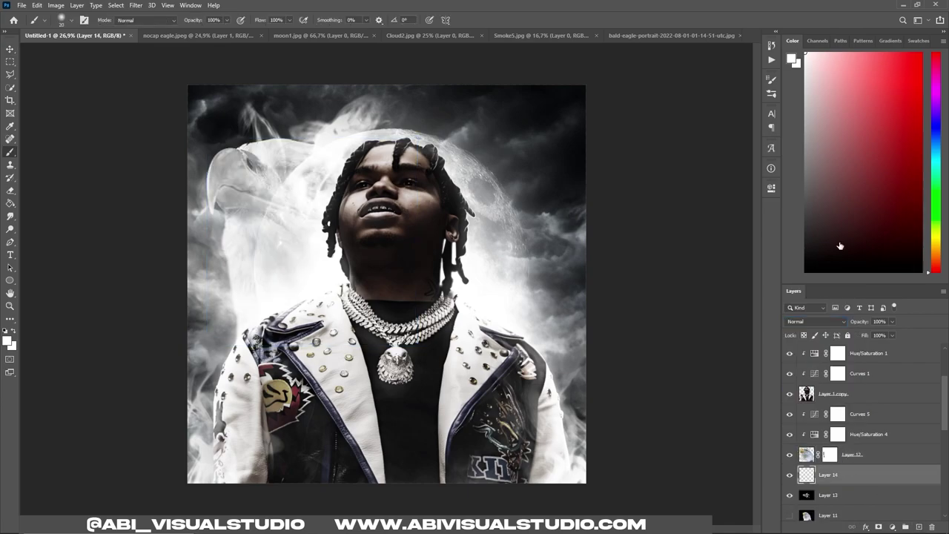
drag(306, 188, 282, 327)
scroll(327, 194, up, 1)
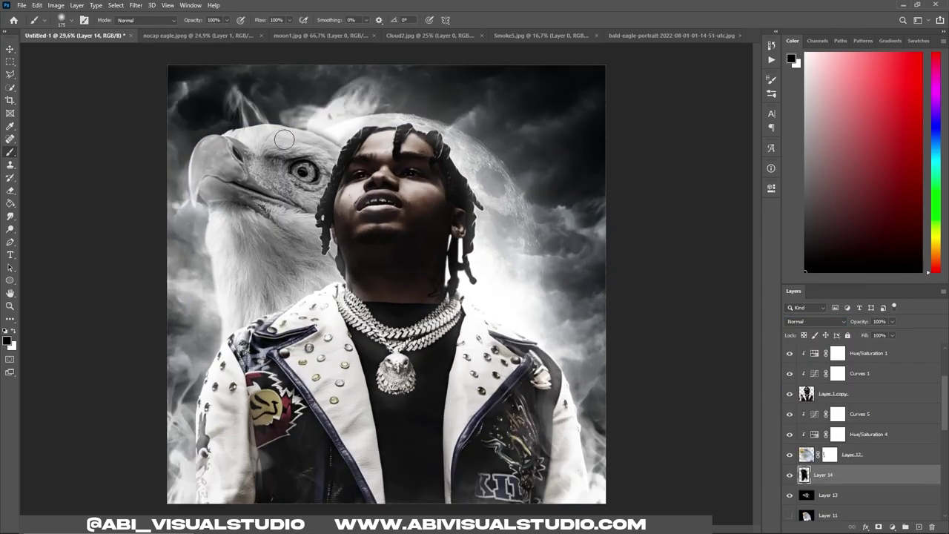
scroll(226, 214, up, 3)
key(x)
key(w)
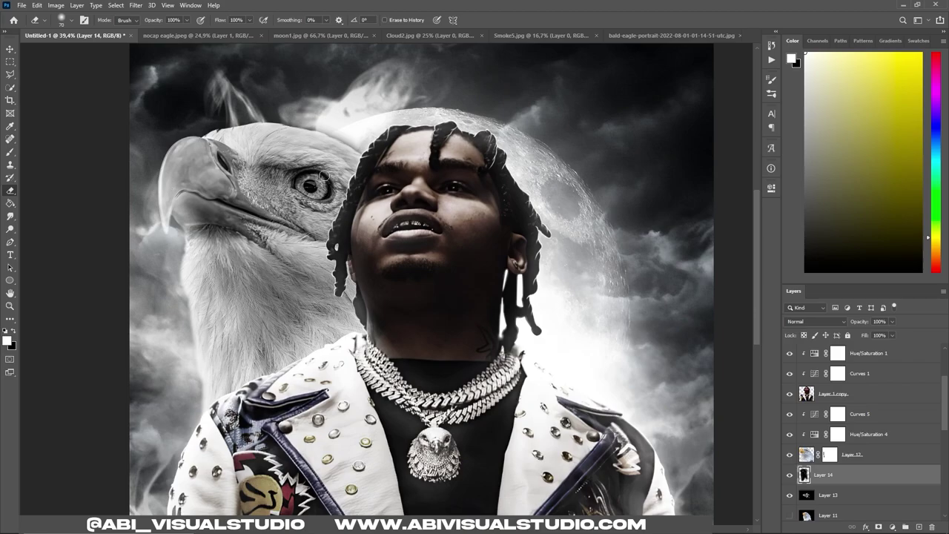
scroll(303, 121, down, 3)
Step: Refine the shading around the eagle with alternating black and white brush strokes
key(b)
scroll(223, 222, up, 1)
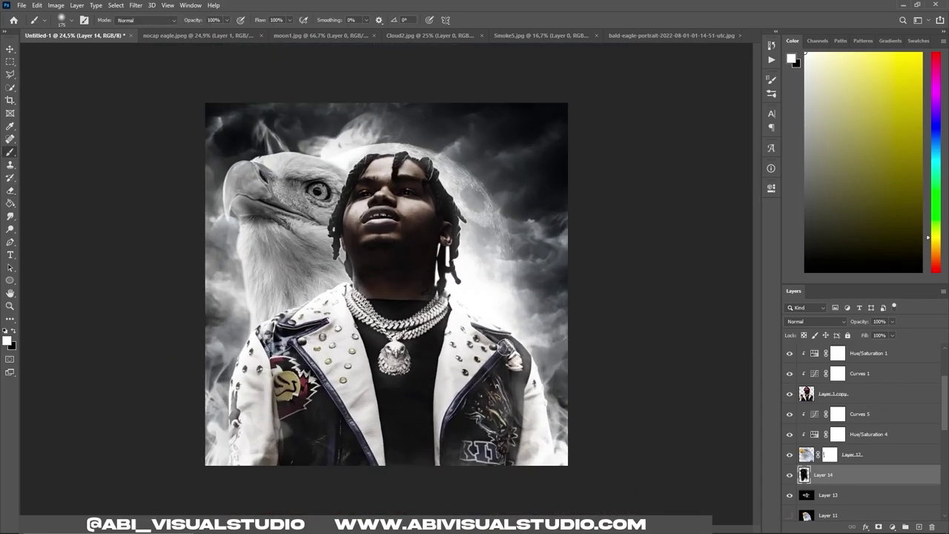
key(x)
scroll(213, 254, up, 1)
scroll(206, 236, up, 1)
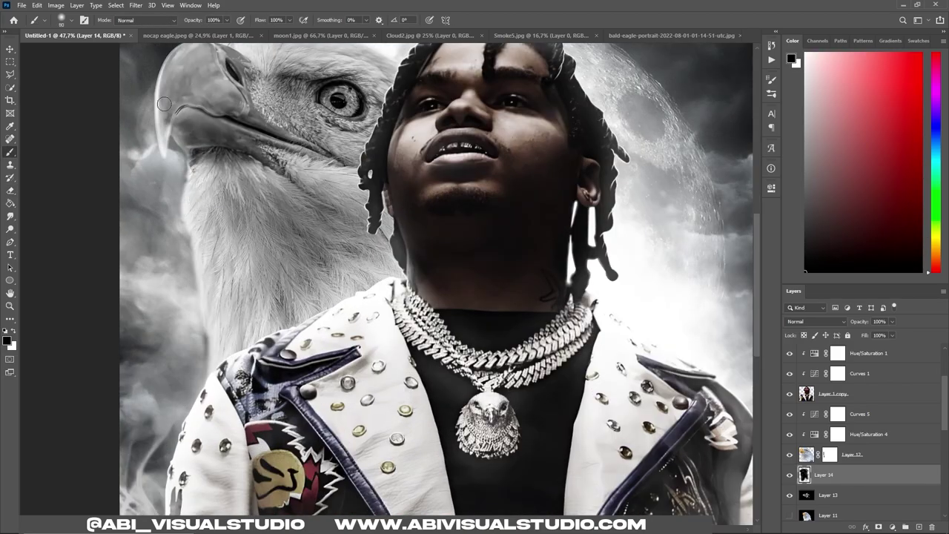
scroll(166, 152, up, 3)
key(x)
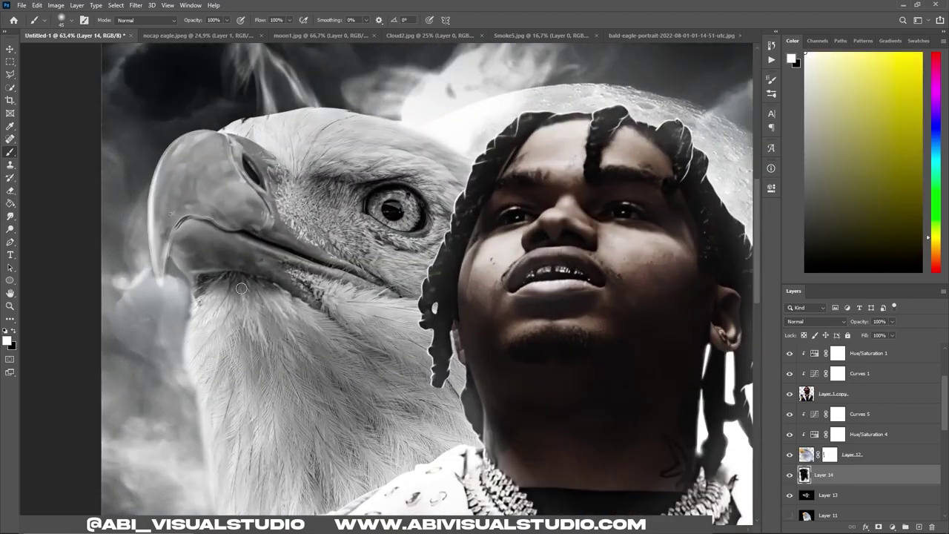
scroll(180, 377, down, 2)
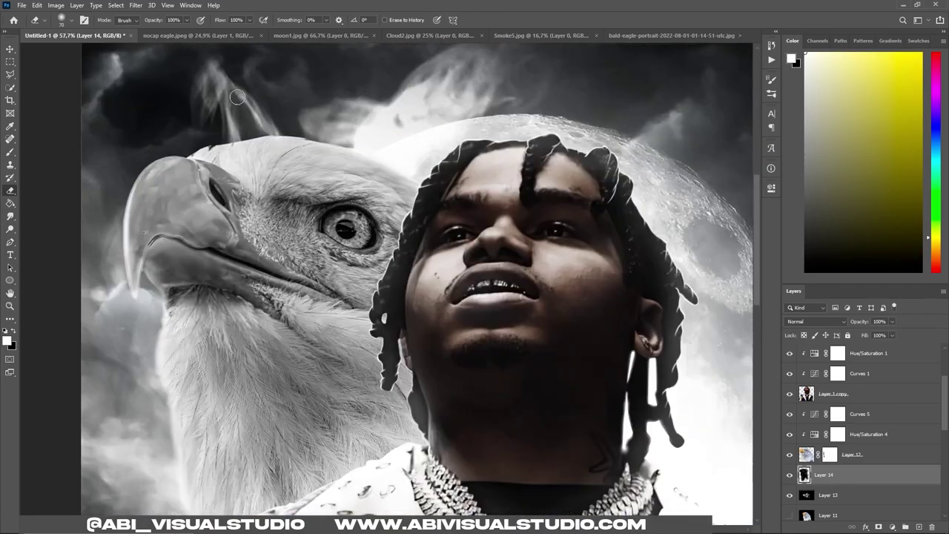
scroll(386, 282, down, 2)
key(v)
scroll(602, 246, down, 1)
scroll(602, 246, up, 1)
Step: On a new layer, paint yellow over the eagle's eye
key(ctrl+shift+alt+n)
key(b)
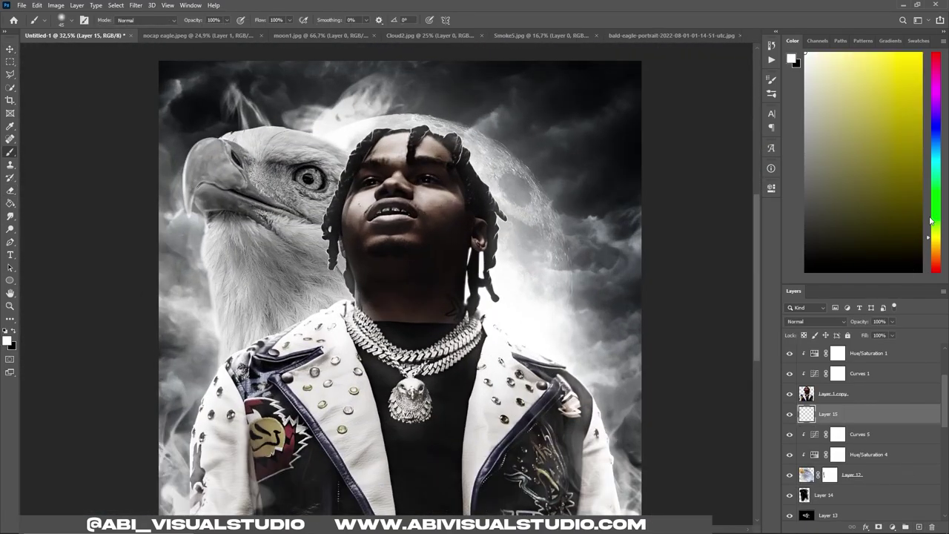
scroll(277, 137, down, 1)
scroll(277, 137, up, 1)
scroll(296, 159, up, 5)
drag(345, 212, 332, 210)
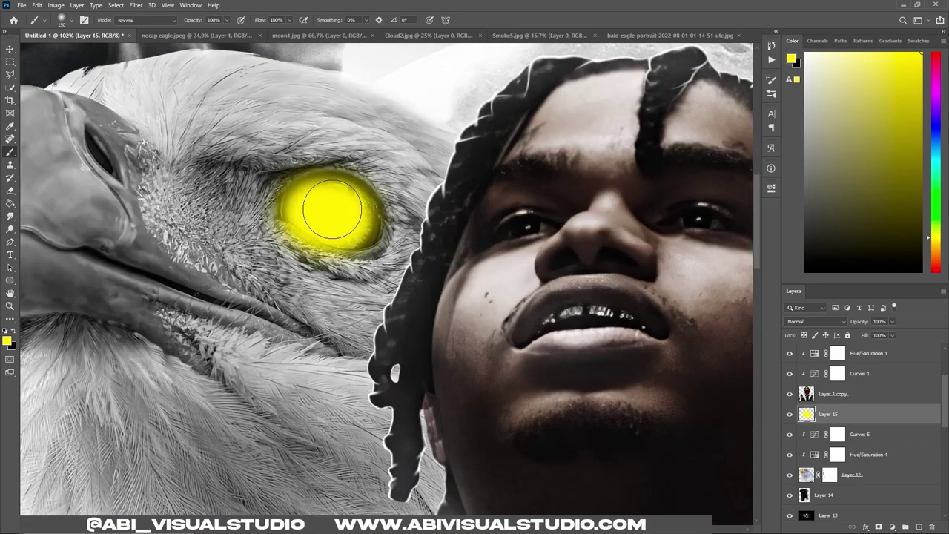
scroll(361, 217, down, 5)
Step: Change the eye layer's blend mode and add a larger soft yellow glow on another layer
click(816, 322)
click(824, 407)
key(ctrl+shift+alt+n)
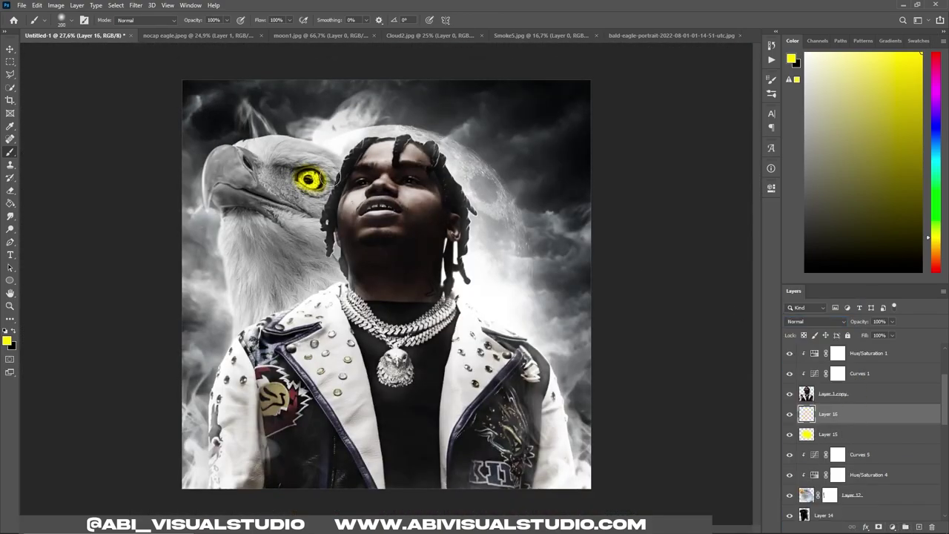
click(308, 178)
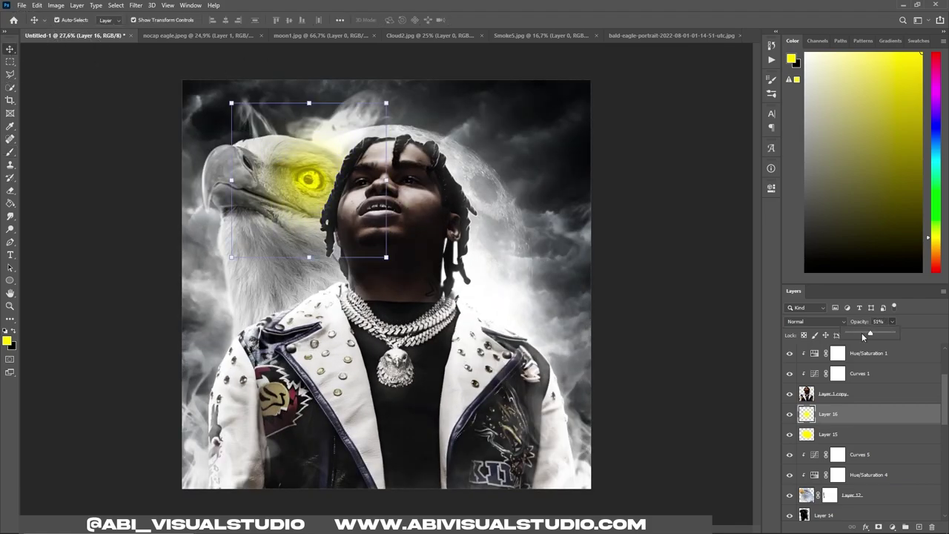
key(alt+bracketright)
key(alt+bracketright)
key(alt+bracketright)
key(alt+bracketright)
Step: Fill a new clipped layer with yellow, limited by Blend If to the figure's brightest areas
key(ctrl+shift+alt+n)
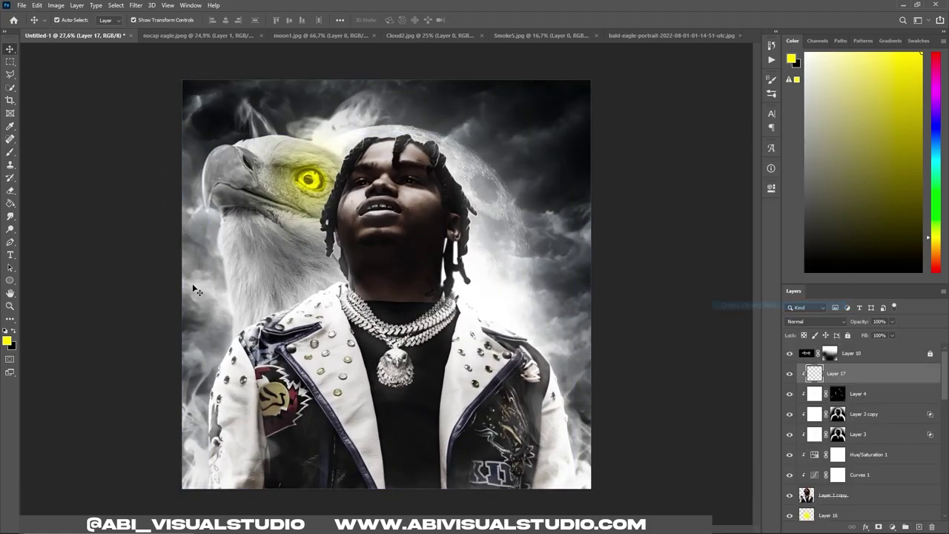
key(alt+BackSpace)
click(866, 527)
click(879, 431)
drag(822, 332, 722, 328)
click(908, 158)
Step: Mask the yellow layer so it only tints the hair and face edge
click(879, 526)
key(b)
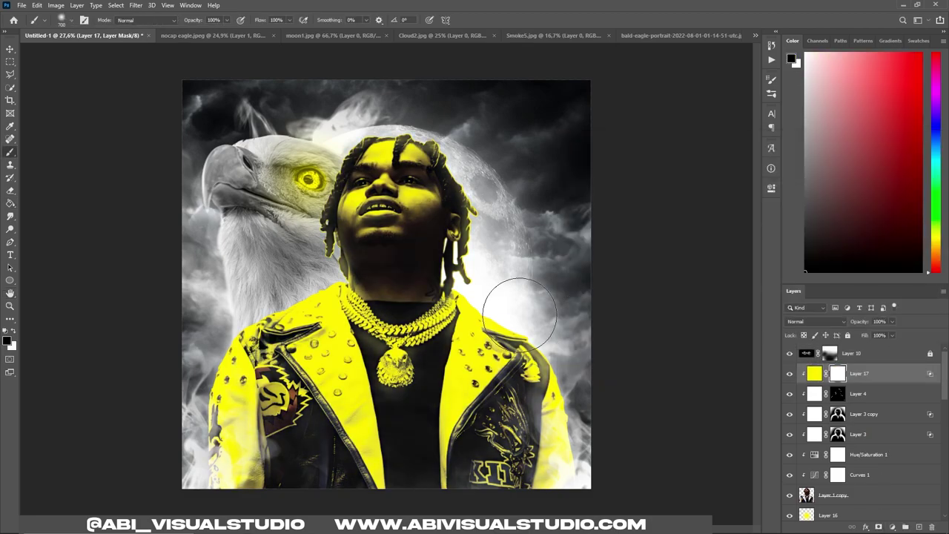
drag(250, 430, 377, 213)
key(x)
scroll(381, 189, up, 2)
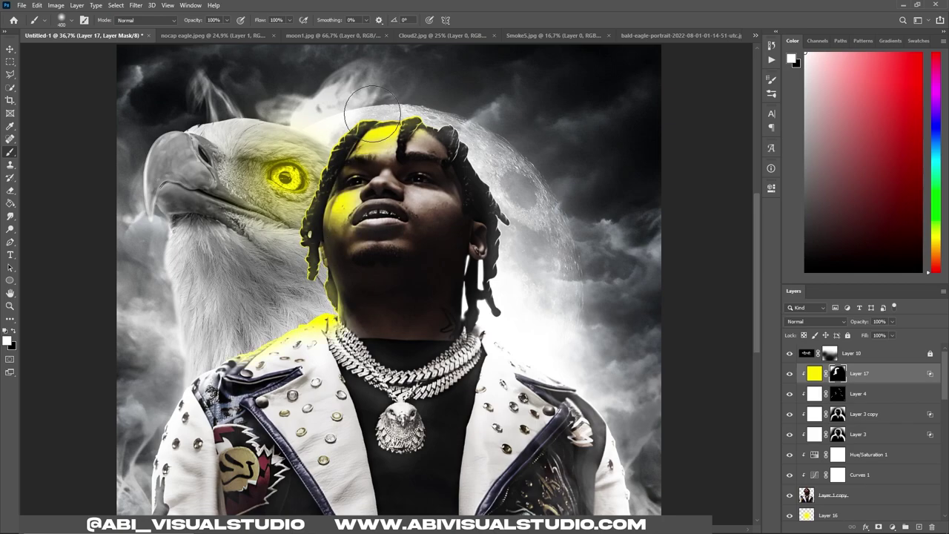
scroll(371, 111, down, 1)
click(892, 322)
key(ctrl+plus)
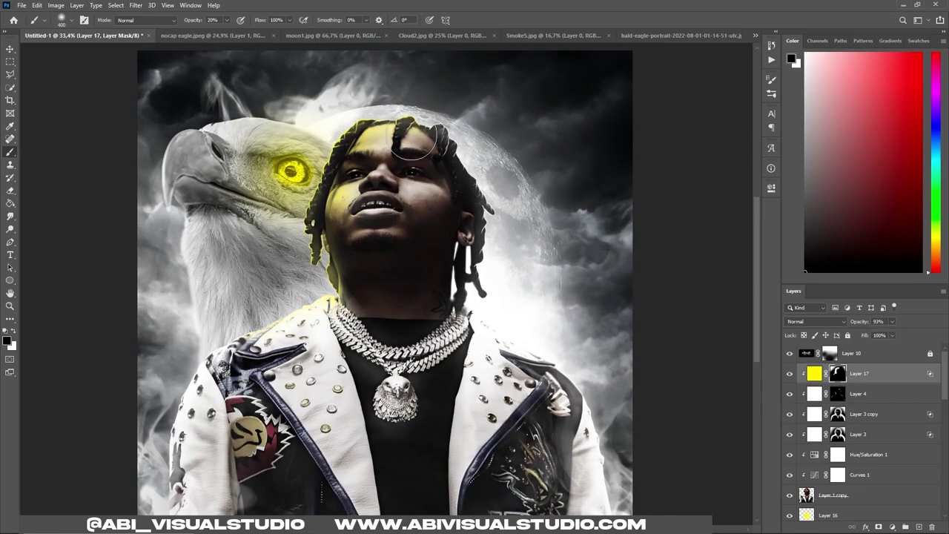
key(ctrl+minus)
key(ctrl+shift+alt+n)
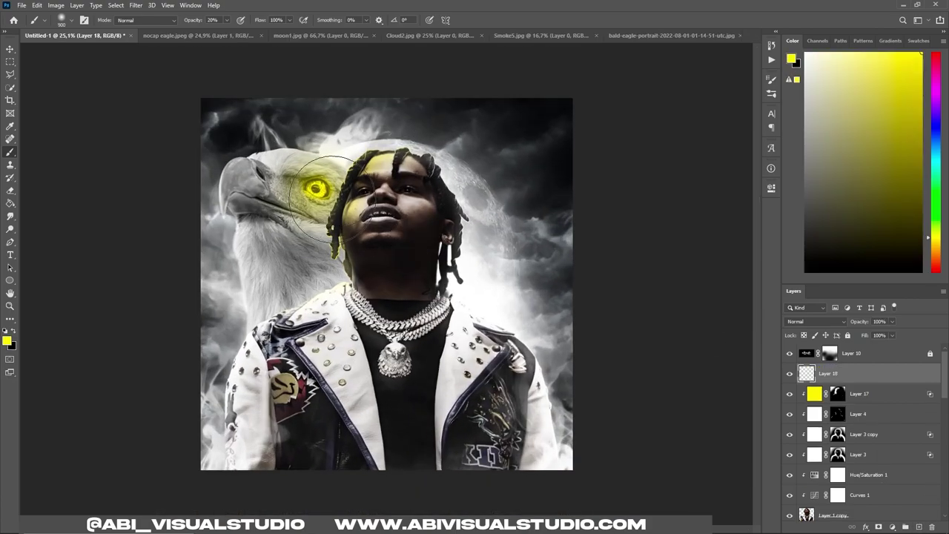
Step: Lower the eye glow layer's opacity to 52%
scroll(371, 126, down, 1)
scroll(382, 117, up, 2)
scroll(381, 111, down, 2)
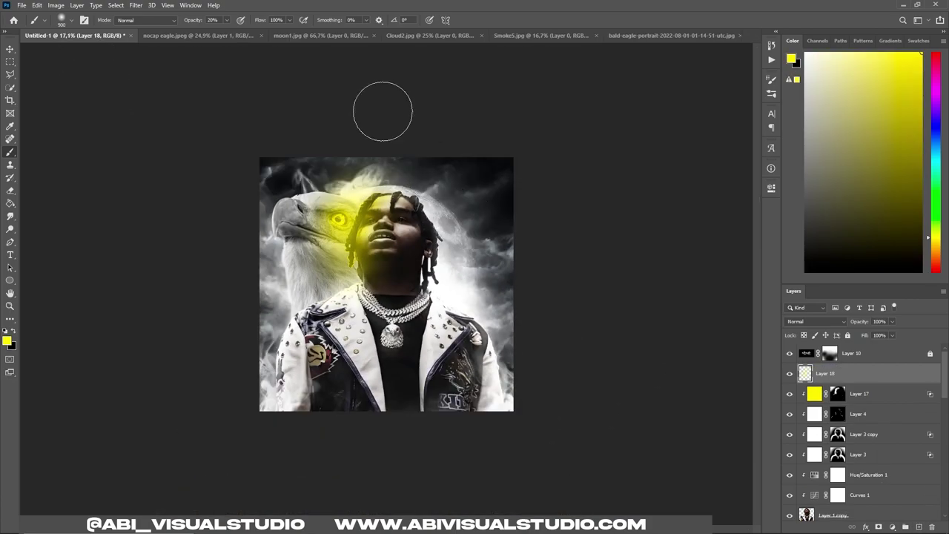
scroll(445, 178, up, 1)
scroll(519, 193, up, 1)
key(v)
click(892, 321)
drag(896, 334, 873, 334)
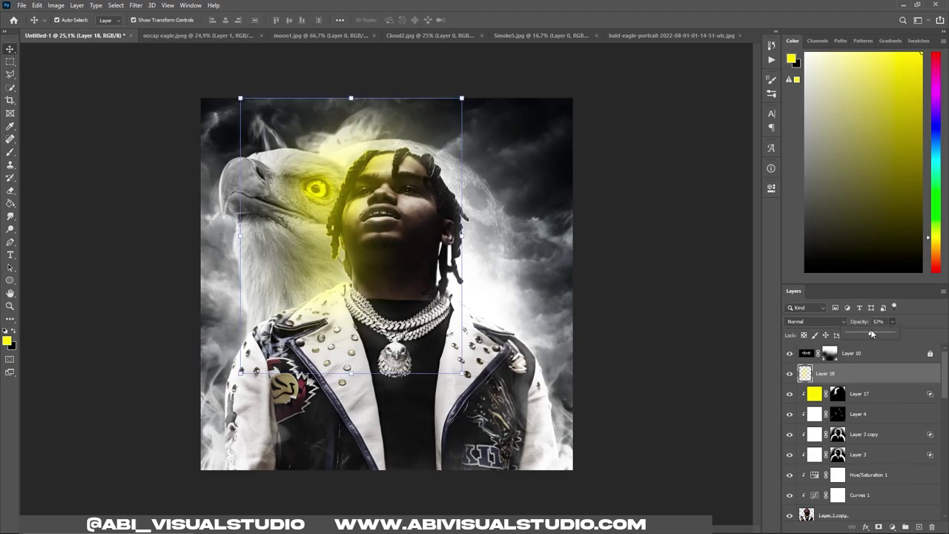
Step: Add a new empty layer above Layer 11, with the brush and colours swapped
scroll(864, 430, down, 3)
click(828, 475)
key(ctrl+shift+alt+n)
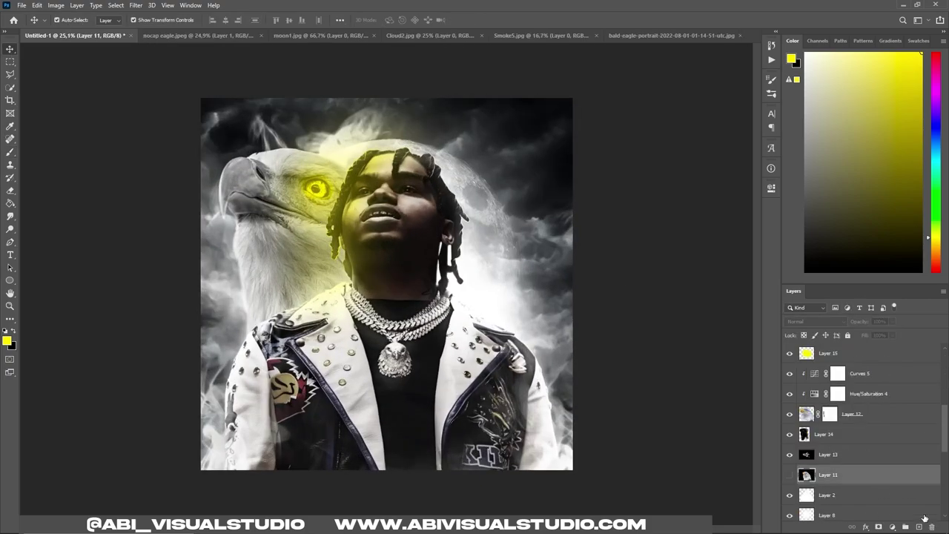
key(b)
key(x)
scroll(316, 277, up, 2)
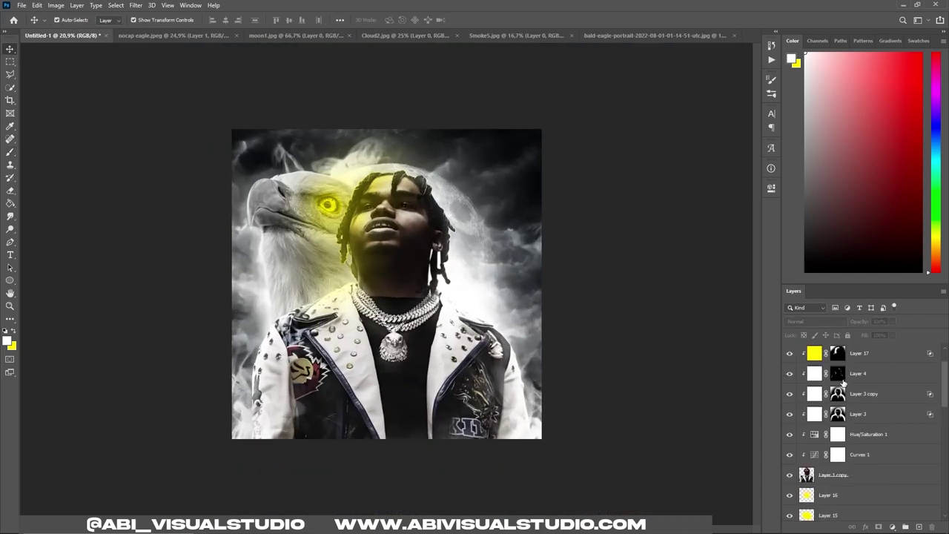
Step: Stamp all visible layers into a merged layer, duplicate it, and add a layer on top
click(623, 292)
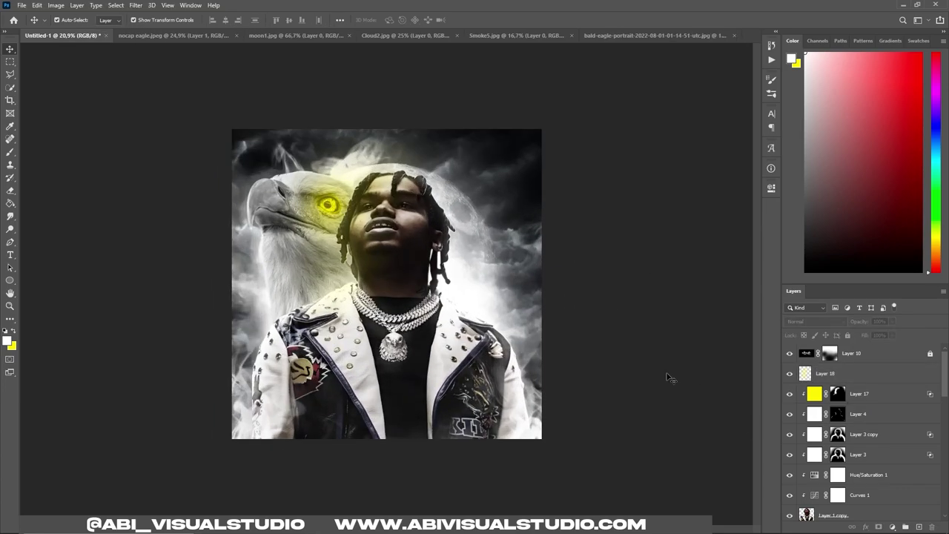
scroll(670, 377, up, 2)
click(846, 373)
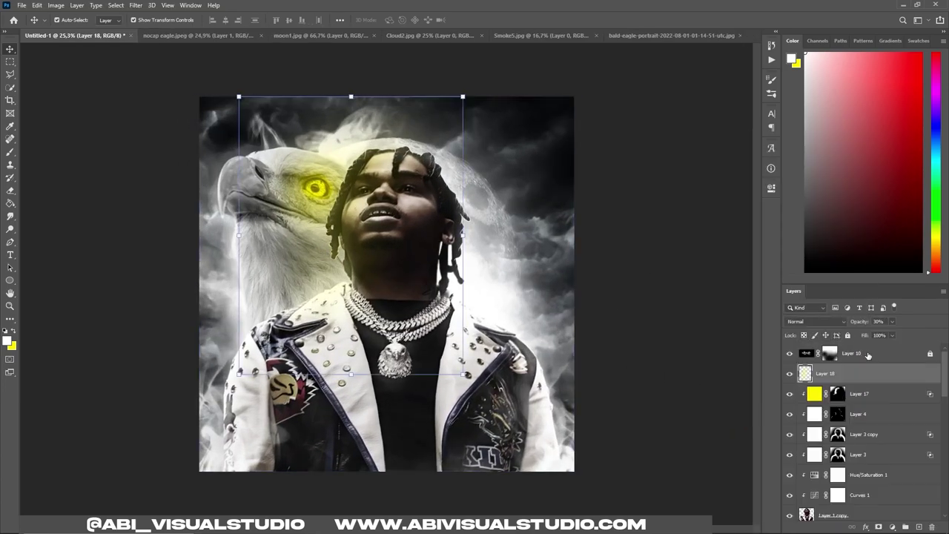
key(ctrl+shift+alt+e)
key(ctrl+j)
key(ctrl+shift+n)
Step: Fill the top layer white, kept by Blend If only over the brightest areas
key(alt+BackSpace)
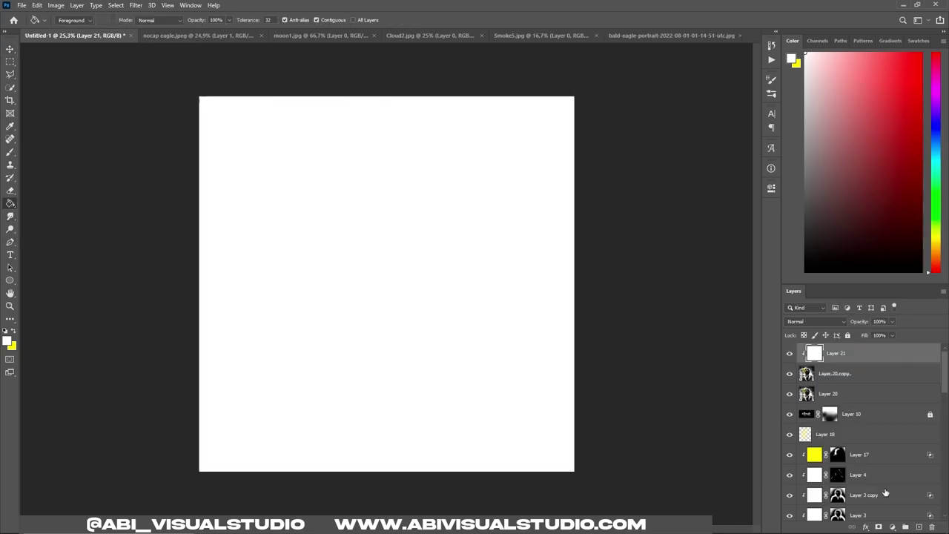
double_click(875, 353)
drag(695, 331, 781, 330)
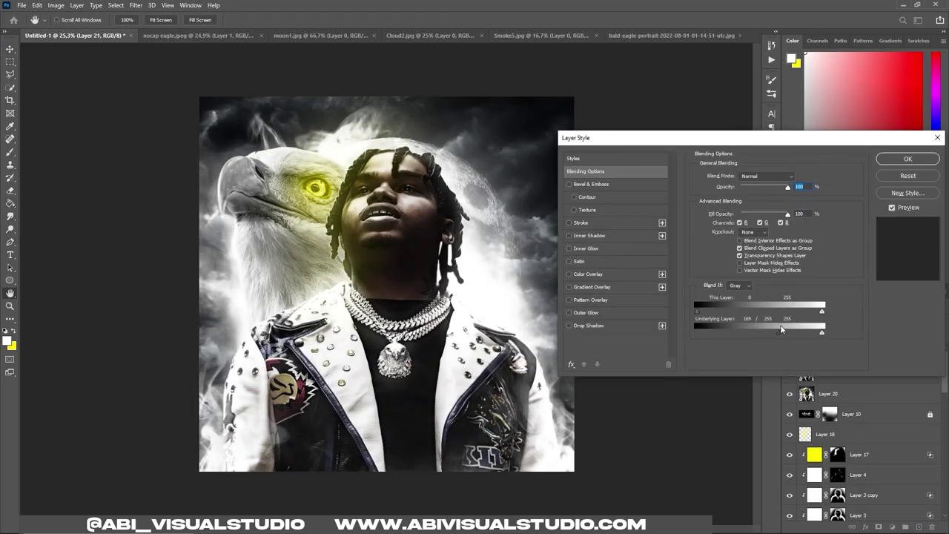
key(Return)
Step: Add a clipped black-filled layer, kept by Blend If only over the darkest areas
key(ctrl+shift+n)
right_click(845, 353)
click(764, 304)
key(d)
key(alt+BackSpace)
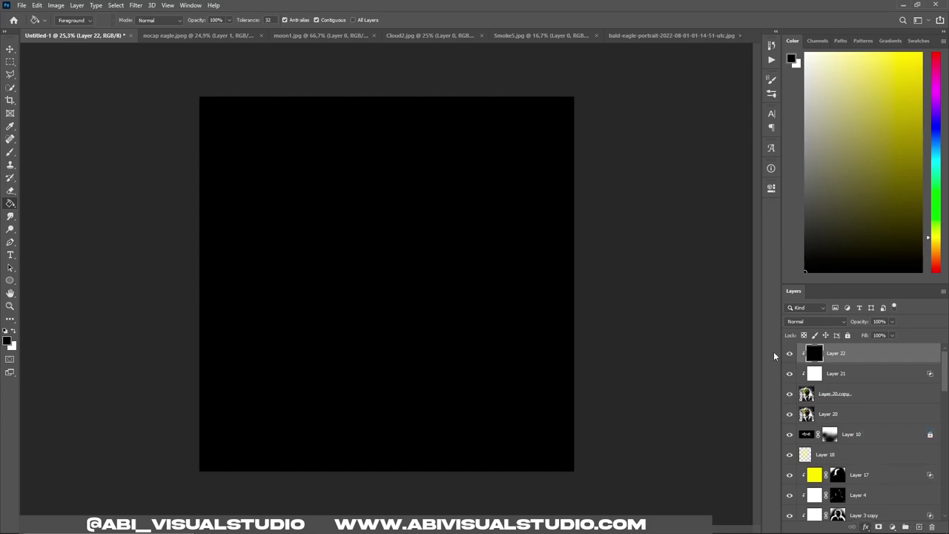
double_click(875, 353)
mouse_move(696, 332)
mouse_down()
mouse_move(823, 330)
mouse_move(718, 328)
mouse_up()
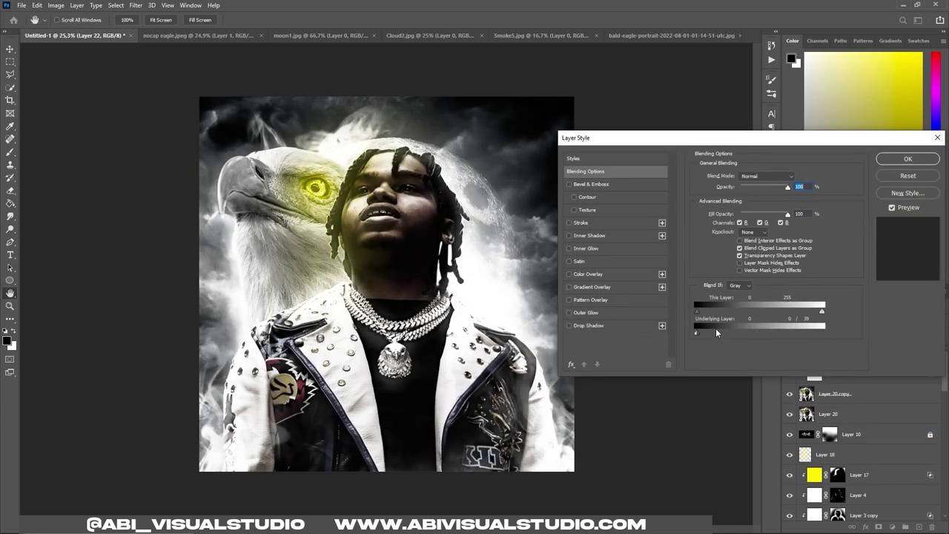
key(Return)
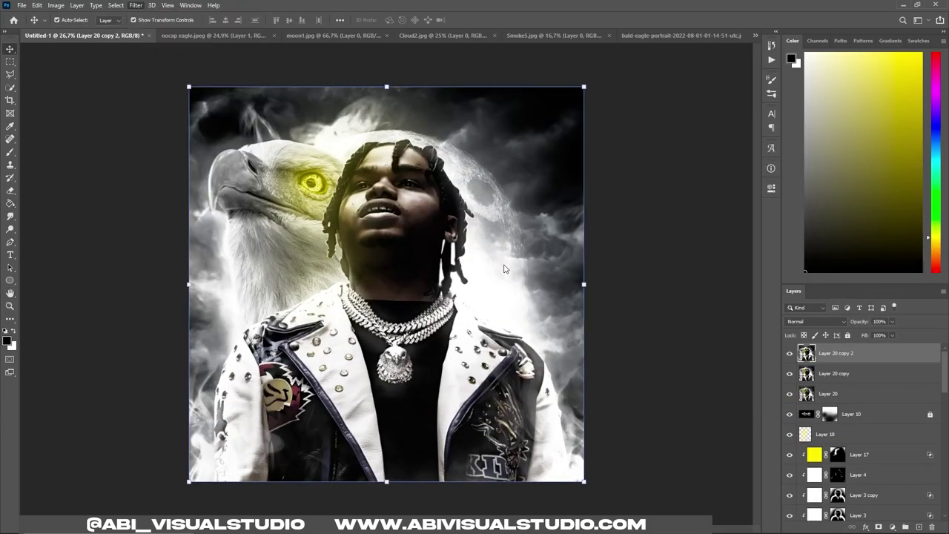
Step: In Camera Raw, cool Temperature to -12, darken Exposure slightly and boost Clarity
key(ctrl+shift+a)
drag(859, 174, 857, 193)
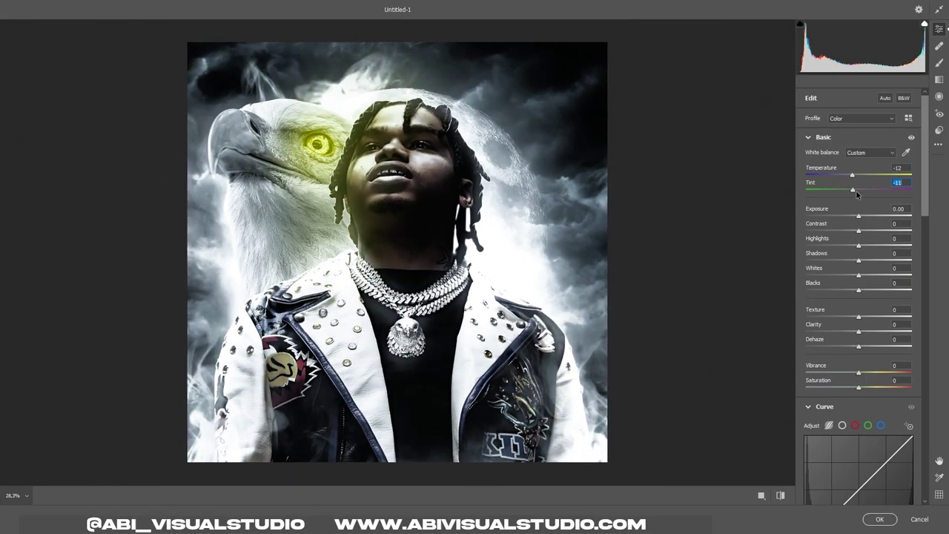
mouse_move(859, 216)
mouse_down()
mouse_move(838, 249)
mouse_move(884, 259)
mouse_move(895, 276)
mouse_move(866, 290)
mouse_up()
mouse_move(859, 332)
mouse_down()
mouse_move(919, 332)
mouse_move(857, 347)
mouse_move(852, 372)
mouse_move(868, 387)
mouse_up()
Step: Set Camera Raw Noise Reduction to 25 and Sharpening amount to 150
scroll(815, 390, down, 2)
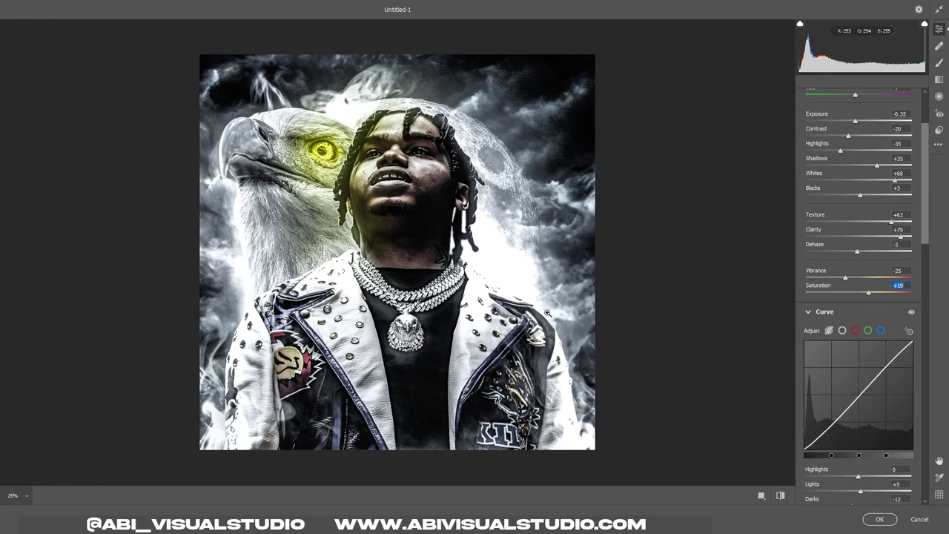
scroll(809, 391, down, 3)
drag(807, 392, 832, 391)
key(shift+Tab)
text(150)
key(Return)
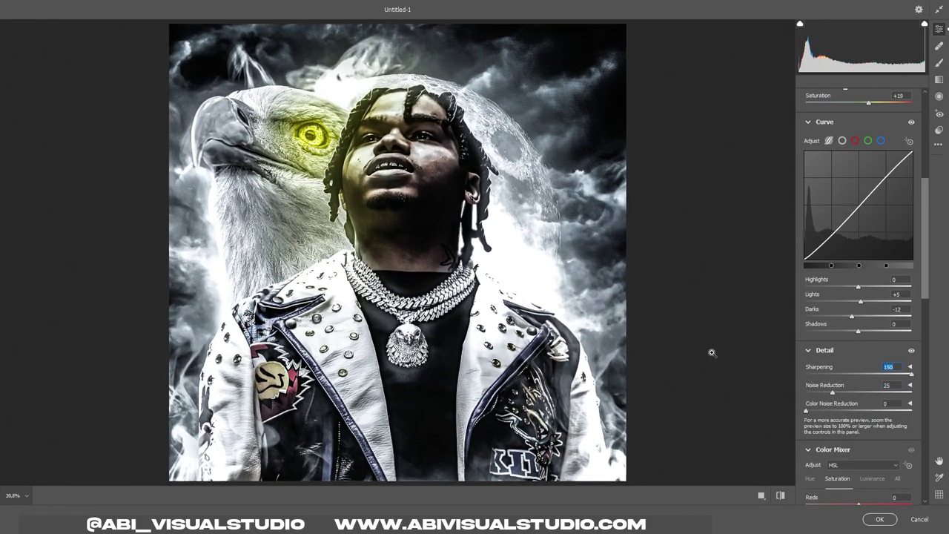
Step: Adjust HSL: lower Oranges saturation, raise Yellows saturation, and set Oranges luminance -75
scroll(859, 376, down, 3)
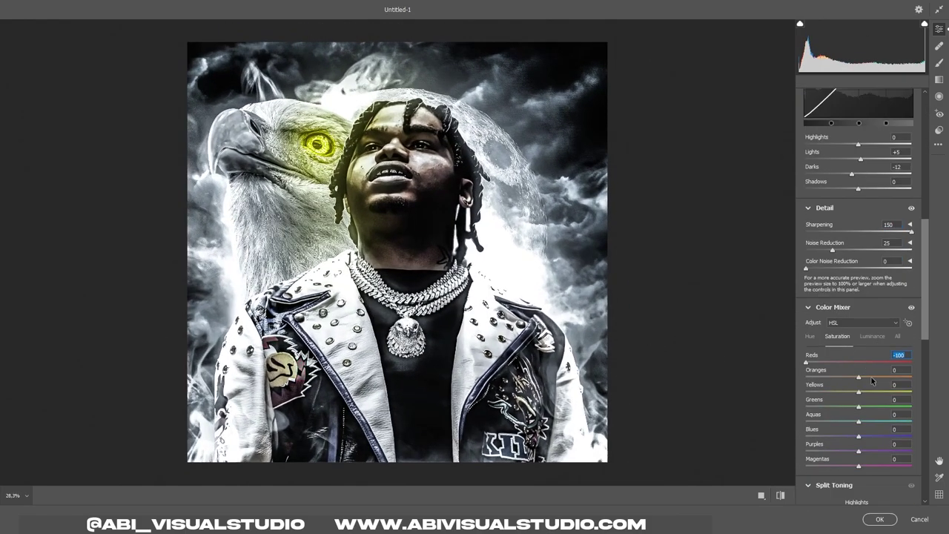
drag(947, 379, 883, 379)
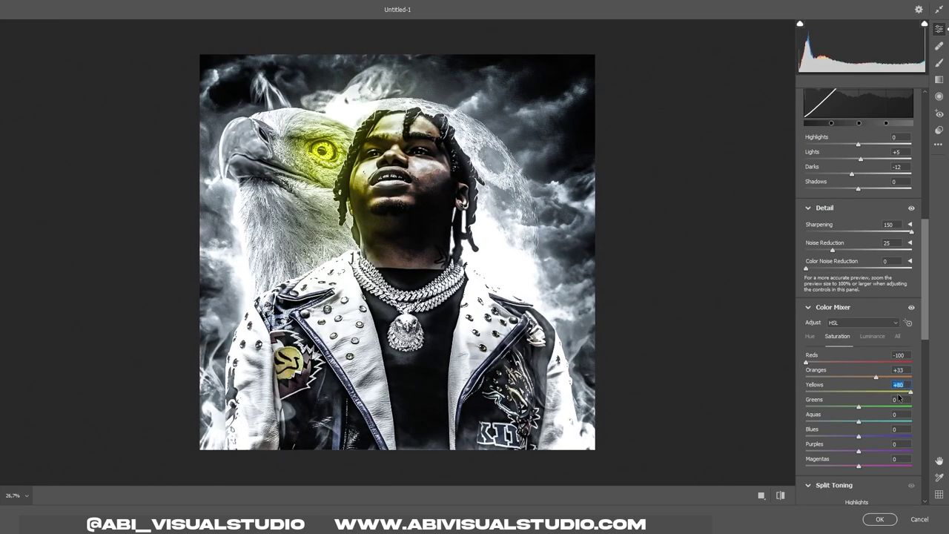
drag(807, 391, 862, 392)
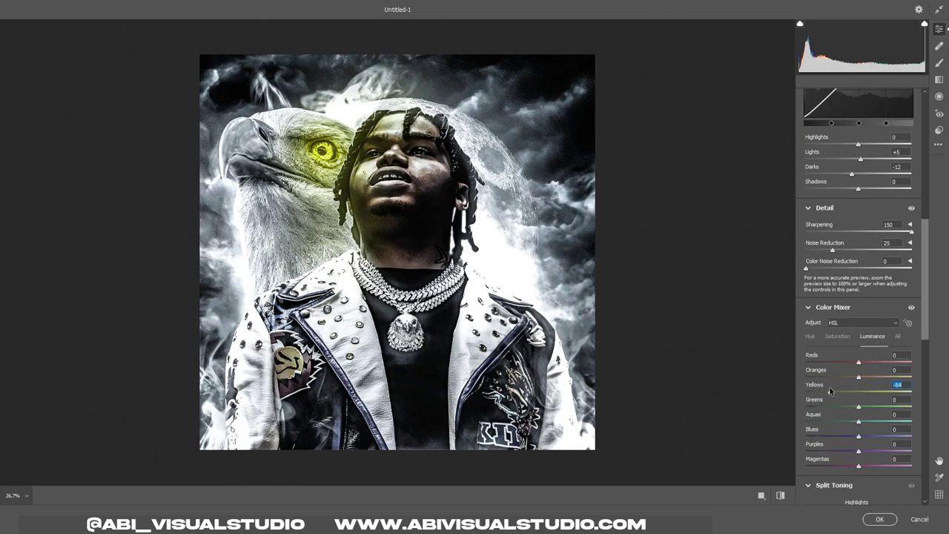
drag(859, 393, 862, 397)
text(-75)
scroll(861, 296, down, 5)
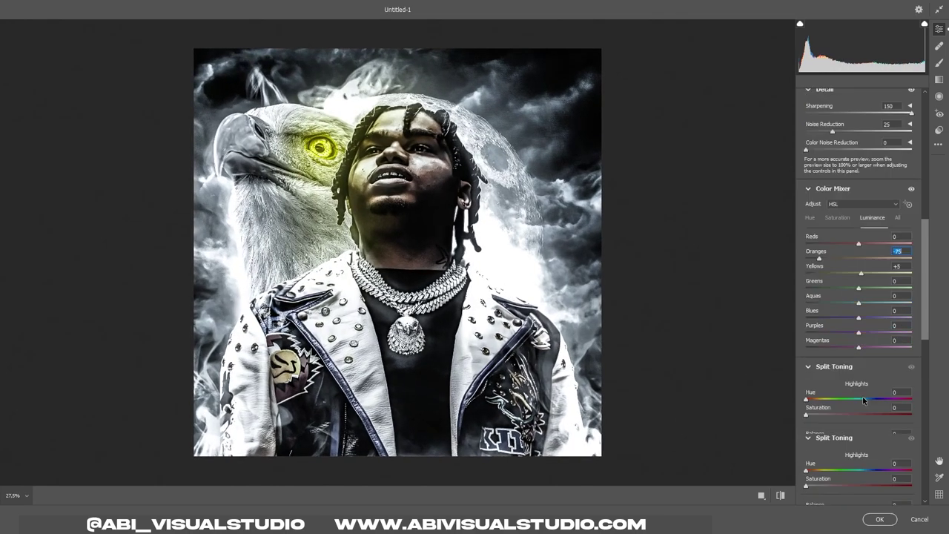
Step: Shift the split-tone highlights toward green and add an edge vignette of -44
drag(844, 302, 840, 303)
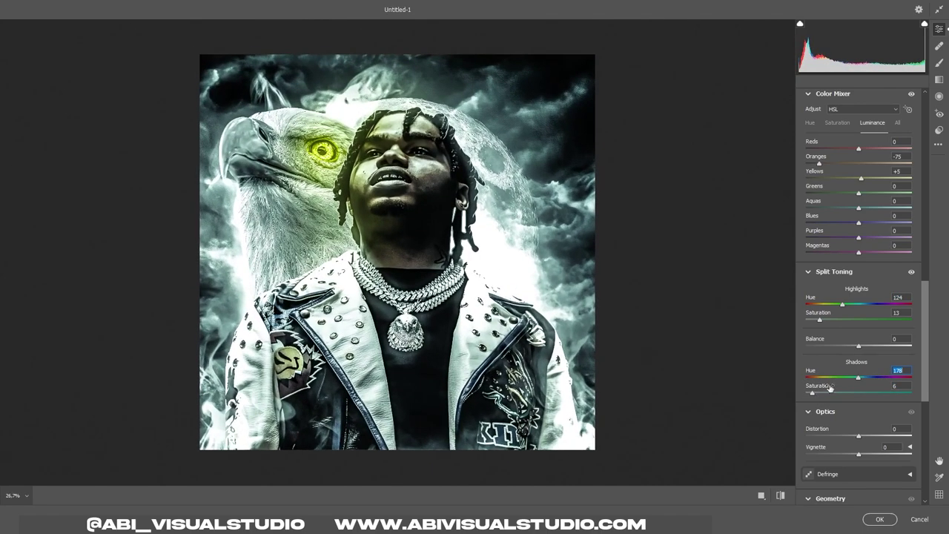
scroll(840, 346, down, 2)
mouse_move(859, 341)
mouse_down()
mouse_move(836, 360)
mouse_move(916, 384)
mouse_up()
scroll(835, 361, down, 2)
scroll(860, 356, down, 2)
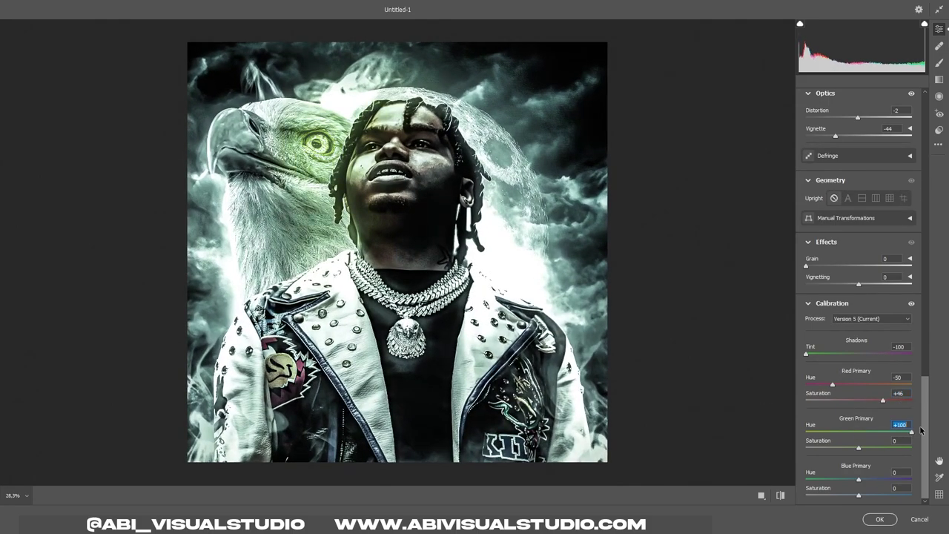
Step: Set calibration Green Hue +100, Green Saturation +56 and the blue primary, then apply the filter
text(100)
key(Return)
key(Tab)
text(100)
key(Return)
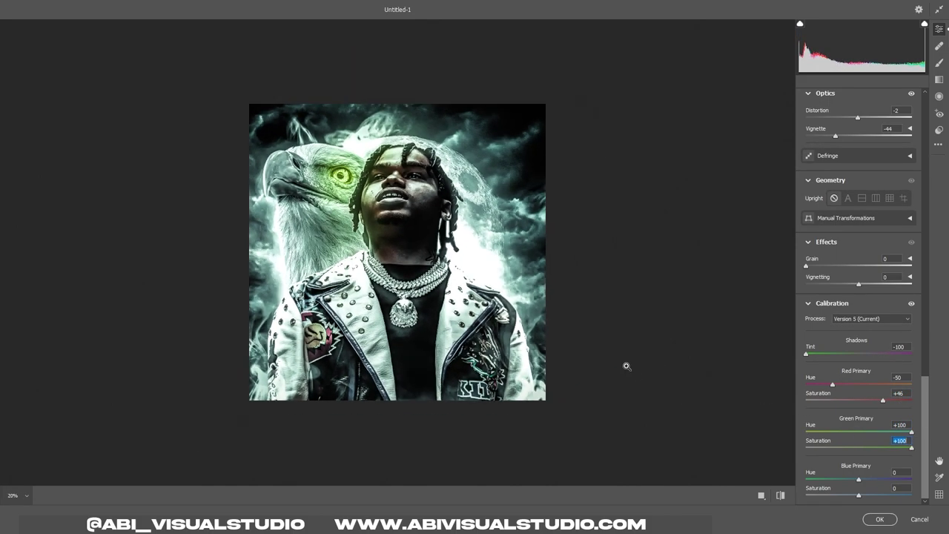
text(56)
key(Tab)
text(79)
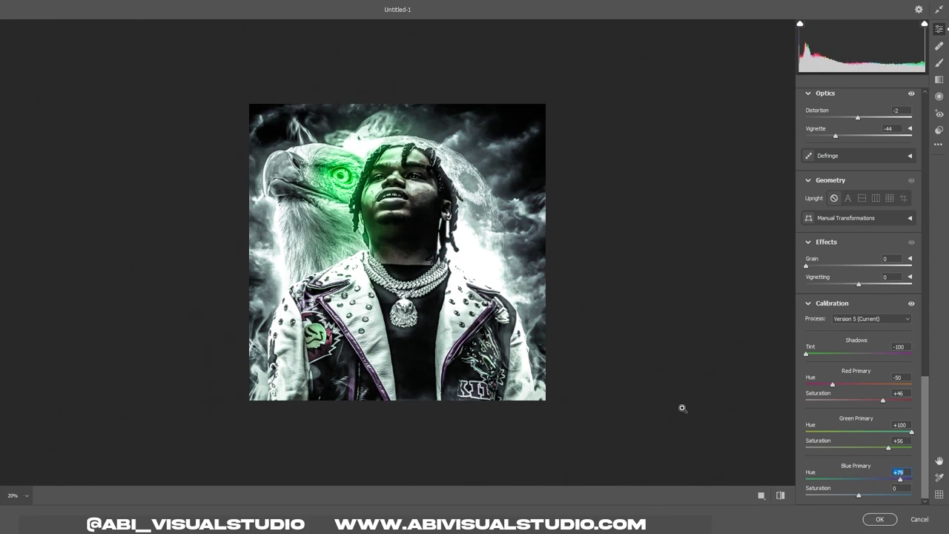
click(682, 408)
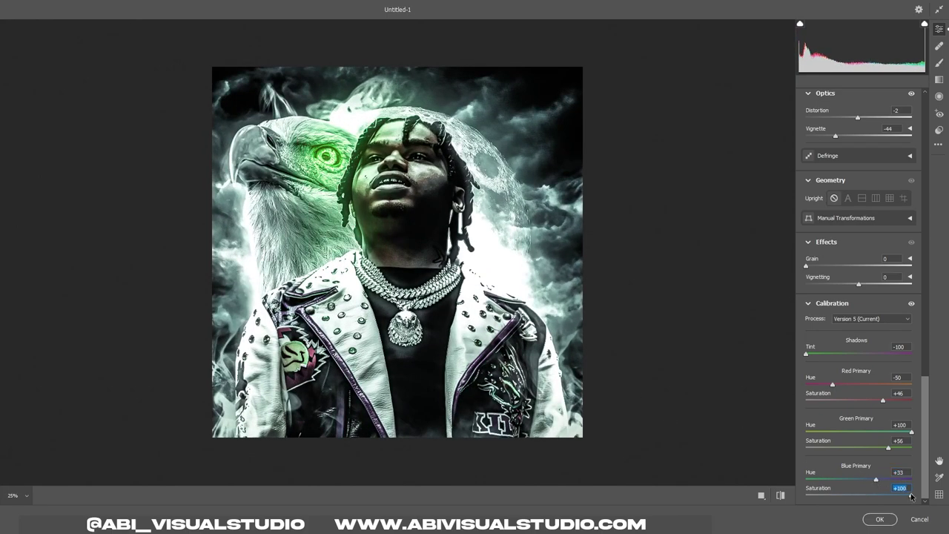
text(3)
key(ctrl+0)
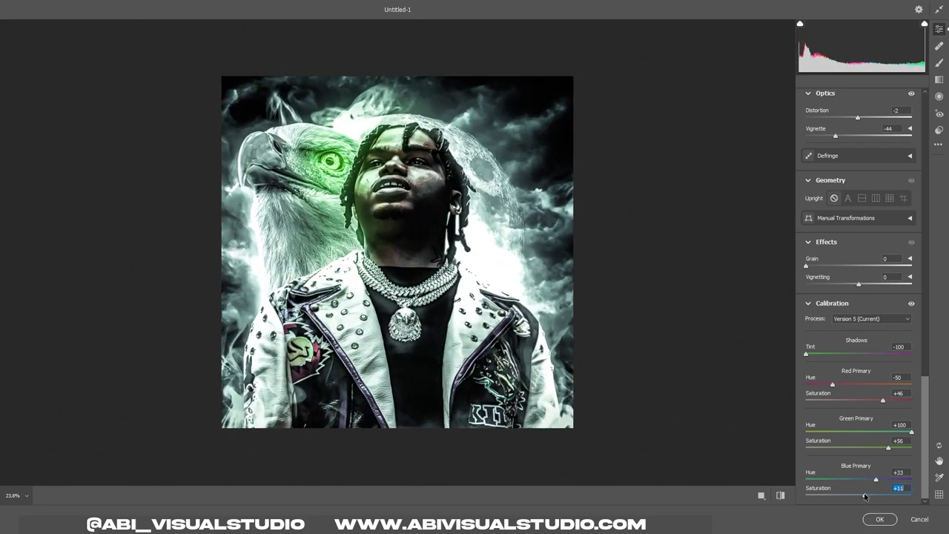
click(879, 519)
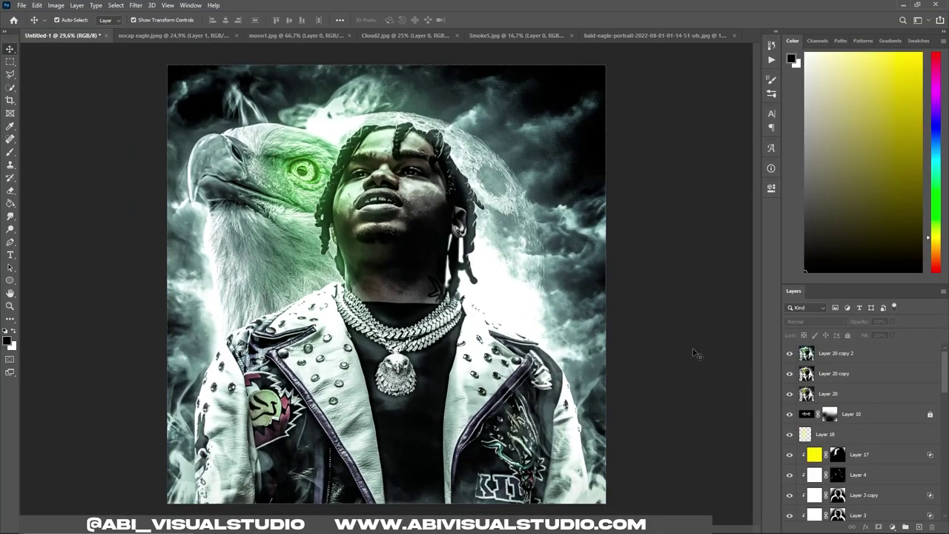
Step: Duplicate the graded artwork, motion-blur the copy and set it to Lighten blend mode
key(ctrl+j)
click(136, 5)
click(281, 173)
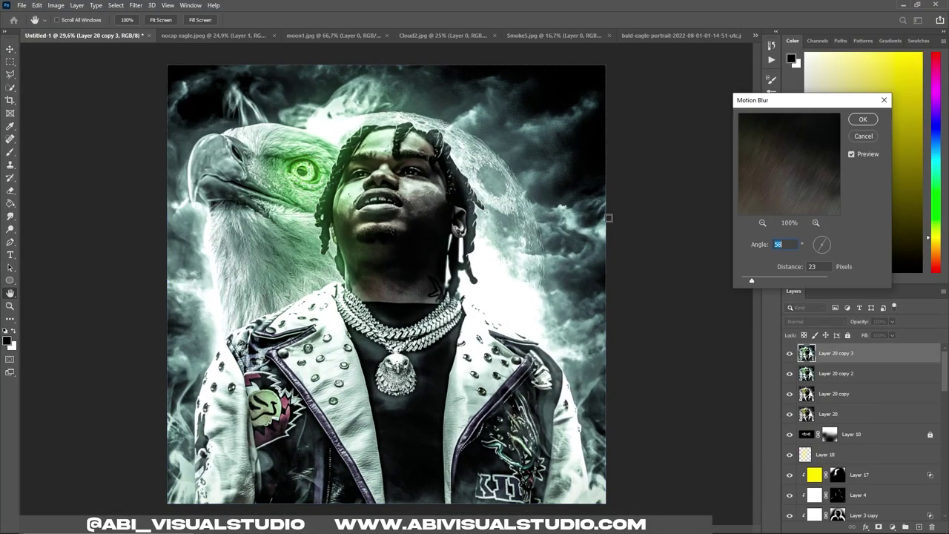
key(Return)
click(829, 323)
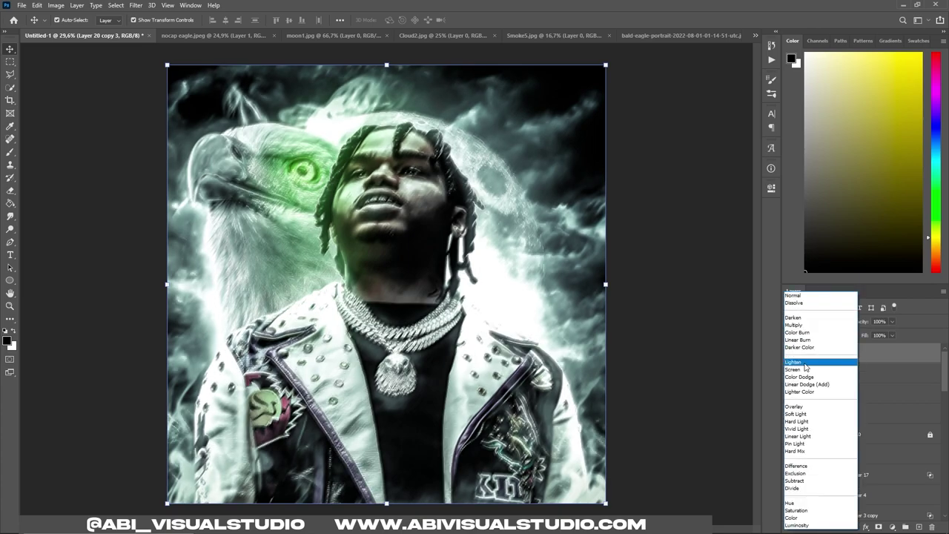
click(806, 363)
Step: Mask the blurred copy, paint parts out in black, then bring up moon1.jpg
click(879, 526)
key(b)
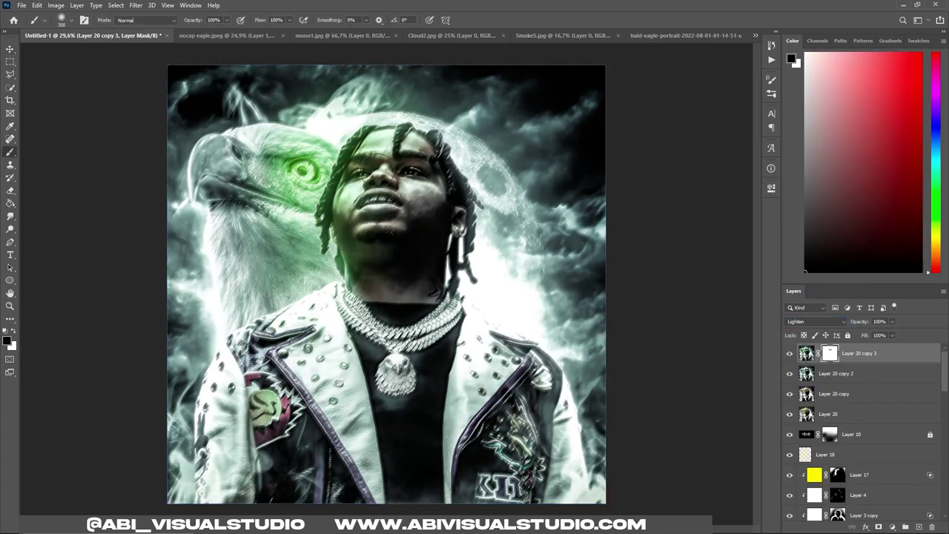
scroll(386, 284, down, 2)
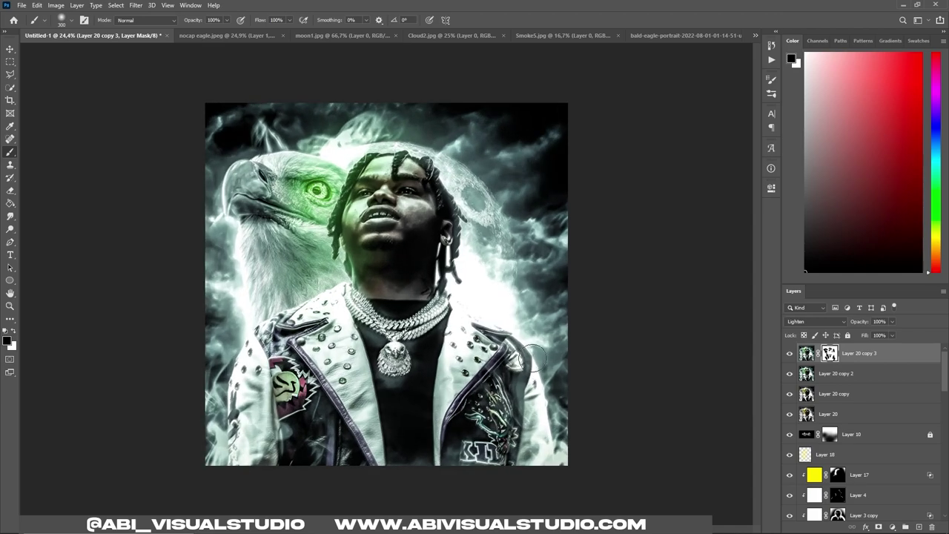
scroll(448, 300, down, 2)
scroll(351, 476, up, 3)
key(x)
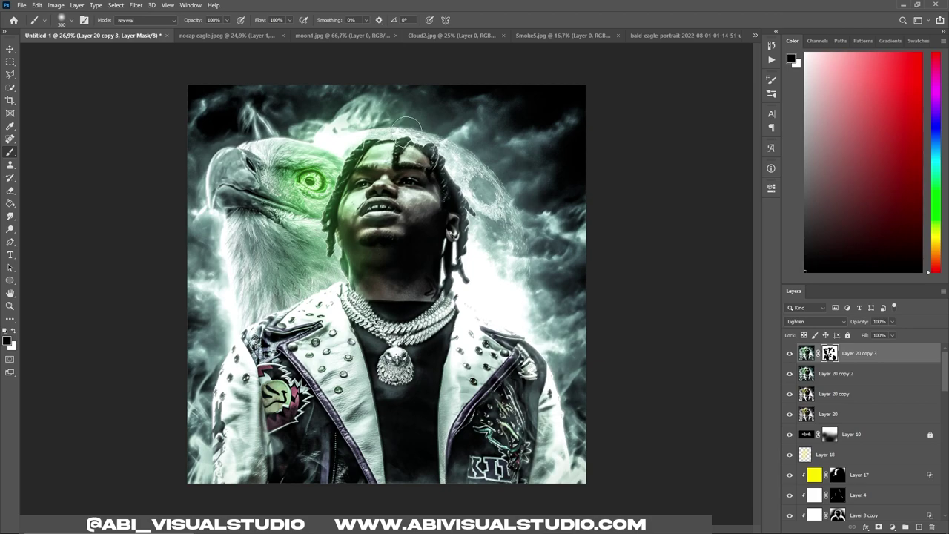
scroll(373, 128, down, 2)
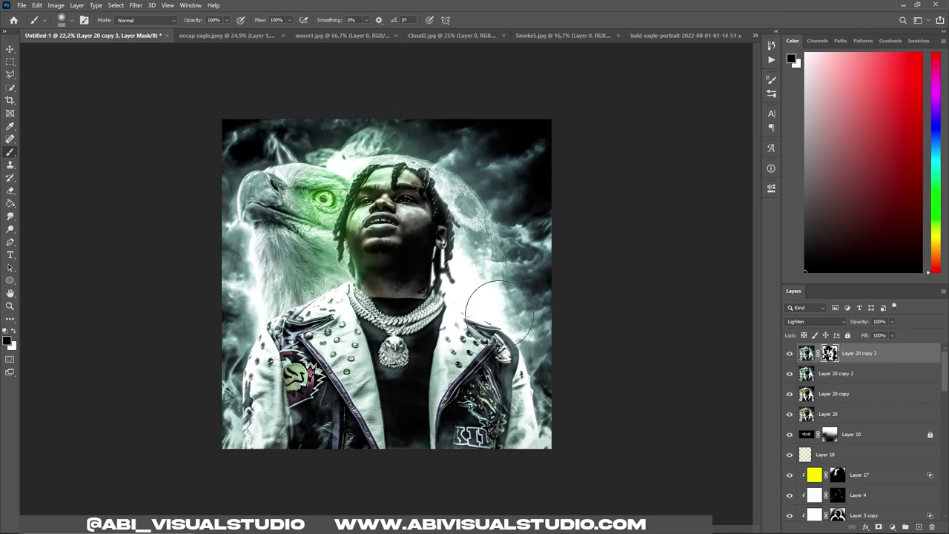
key(v)
key(ctrl+Tab)
key(ctrl+Tab)
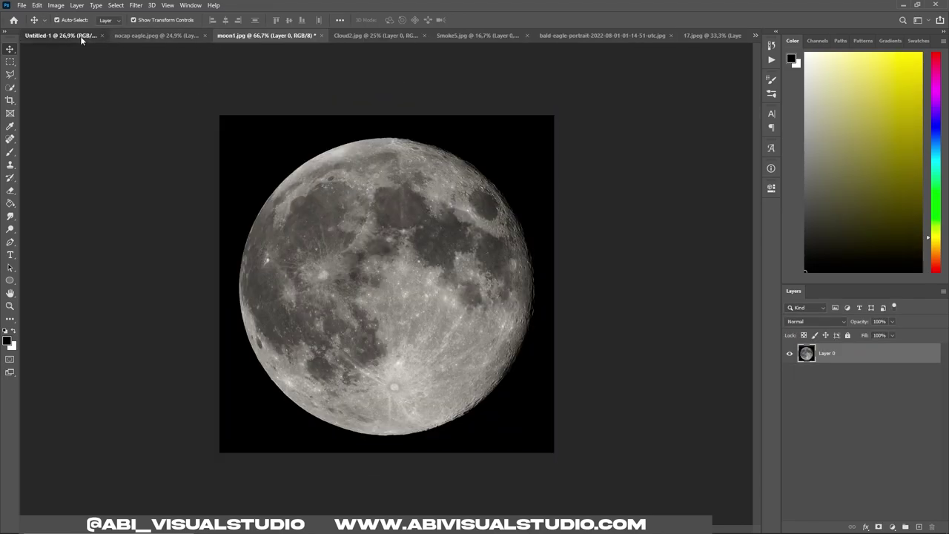
Step: Bring moon1.jpg into the cover as a Color Dodge layer and mask parts of it away
drag(82, 40, 341, 297)
click(815, 322)
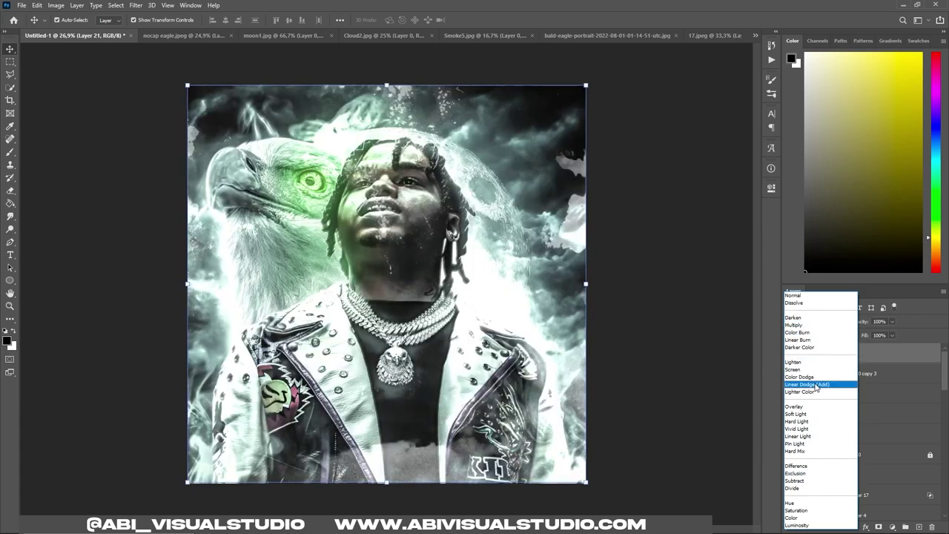
click(800, 377)
click(879, 527)
key(b)
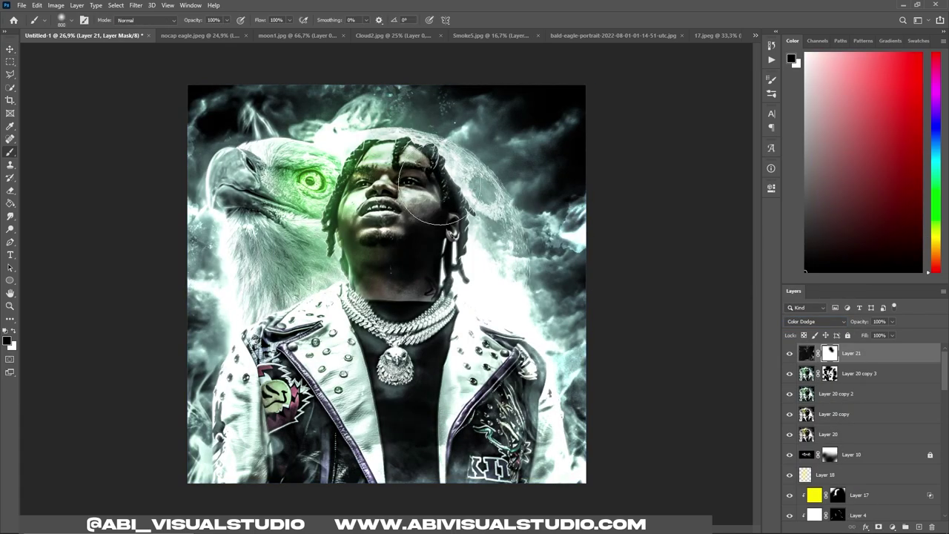
drag(441, 186, 553, 386)
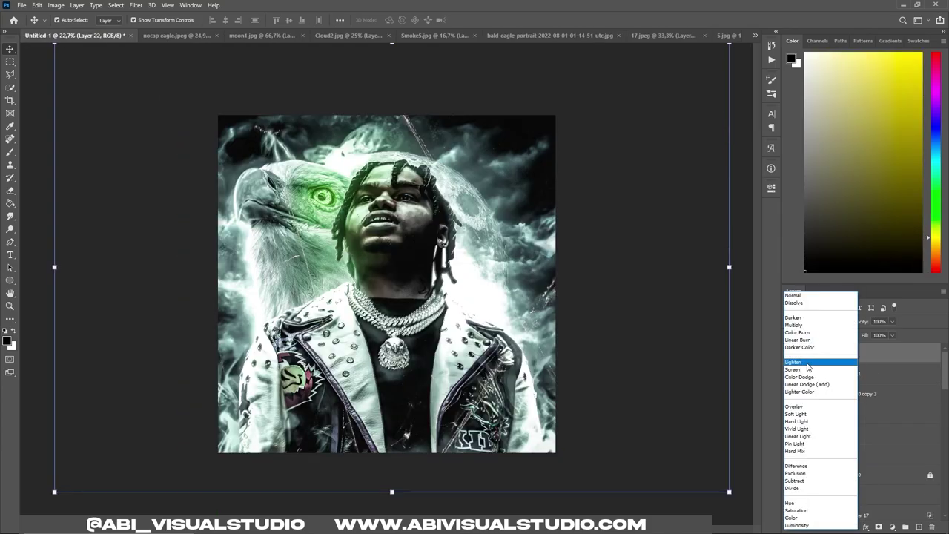
Step: Set the light-streak layer to Color Dodge, move and stretch it wider, and add a mask
click(799, 377)
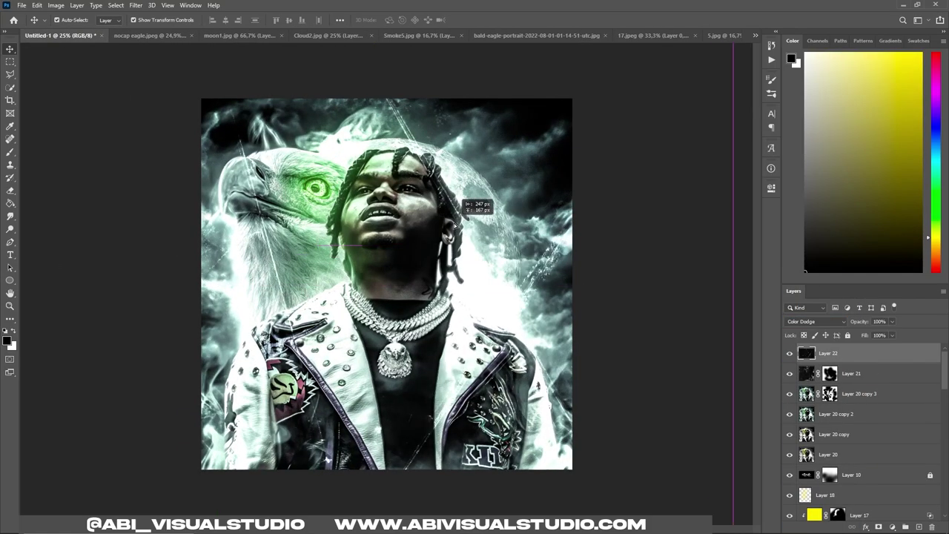
drag(454, 225, 486, 321)
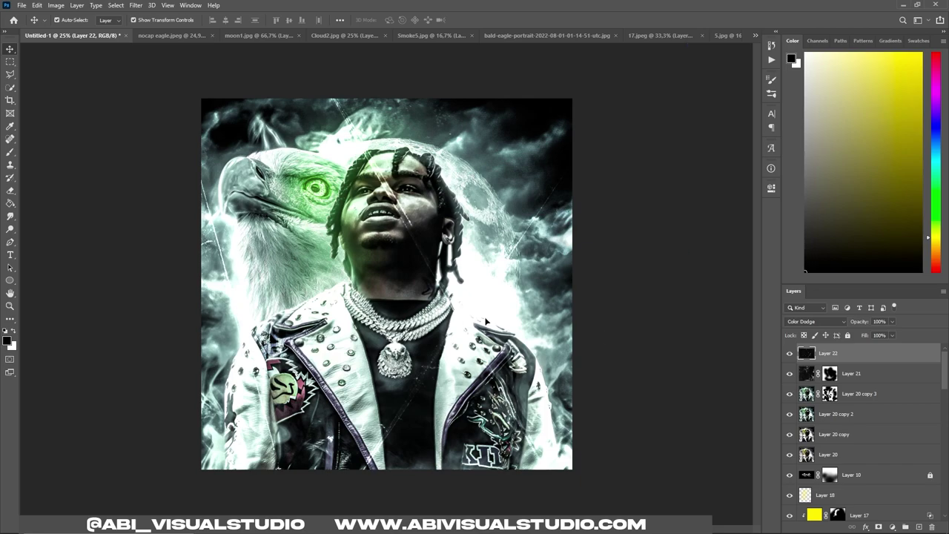
key(ctrl+t)
drag(674, 259, 690, 258)
click(893, 526)
key(b)
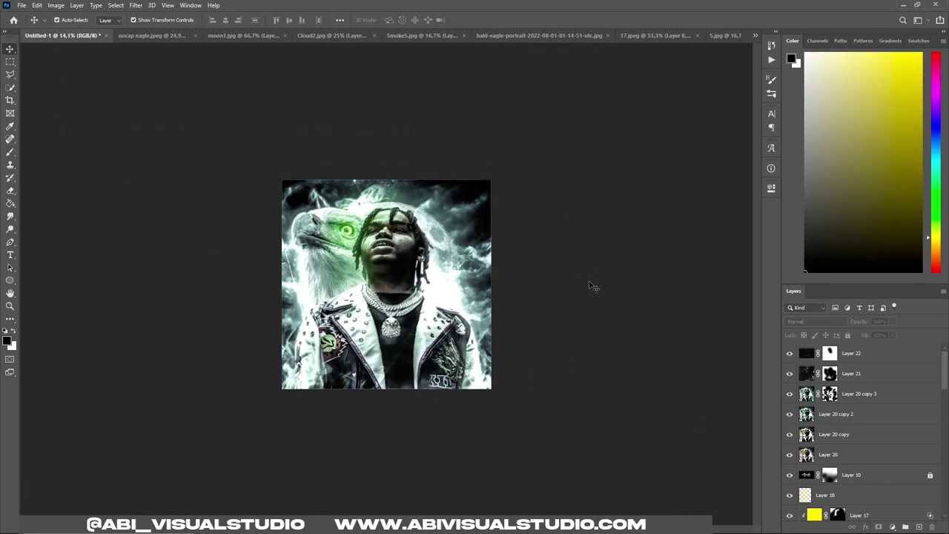
Step: Apply a Gaussian Blur to the top portrait copy, Layer 20 copy 3
click(860, 399)
scroll(742, 408, up, 1)
click(135, 5)
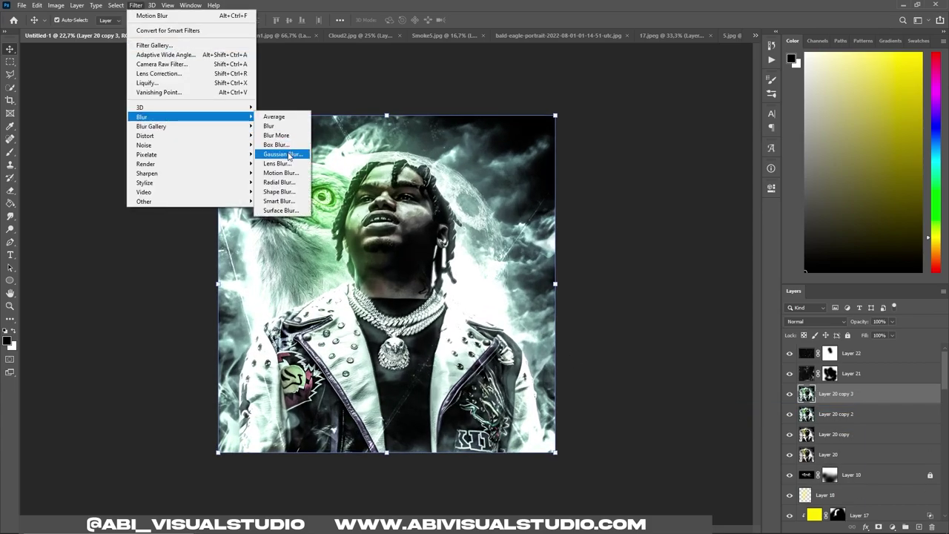
click(300, 152)
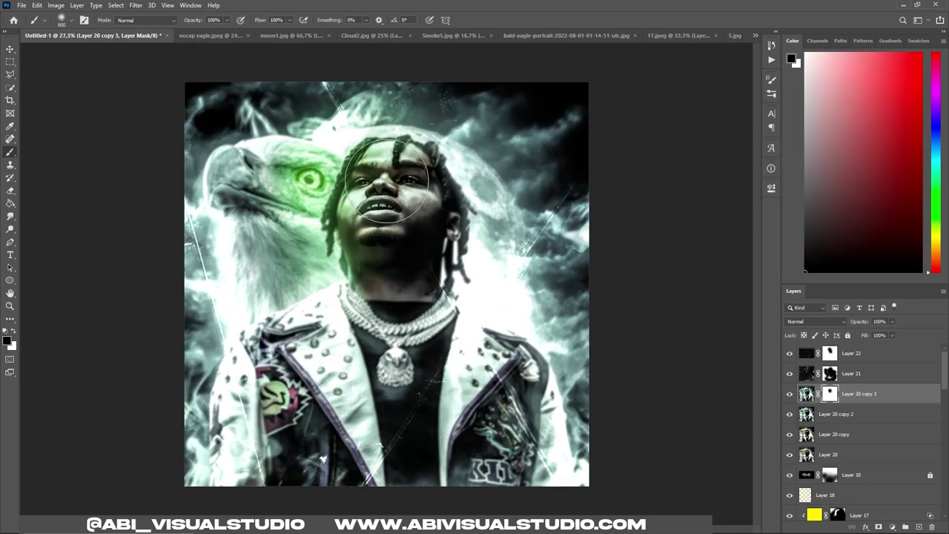
Step: Paint the copy's mask so the face, chain and jacket stay sharp
drag(398, 338, 305, 389)
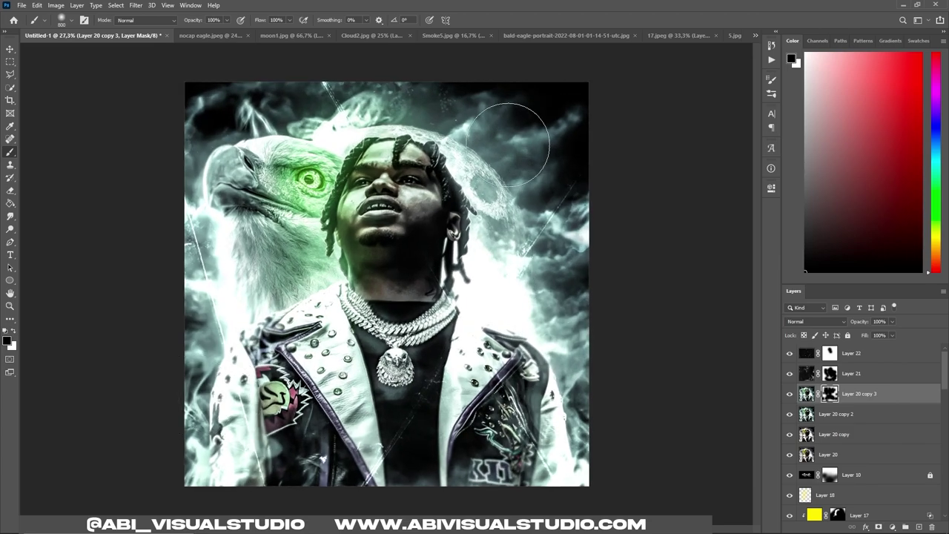
scroll(615, 281, down, 2)
scroll(618, 238, down, 1)
scroll(619, 238, up, 2)
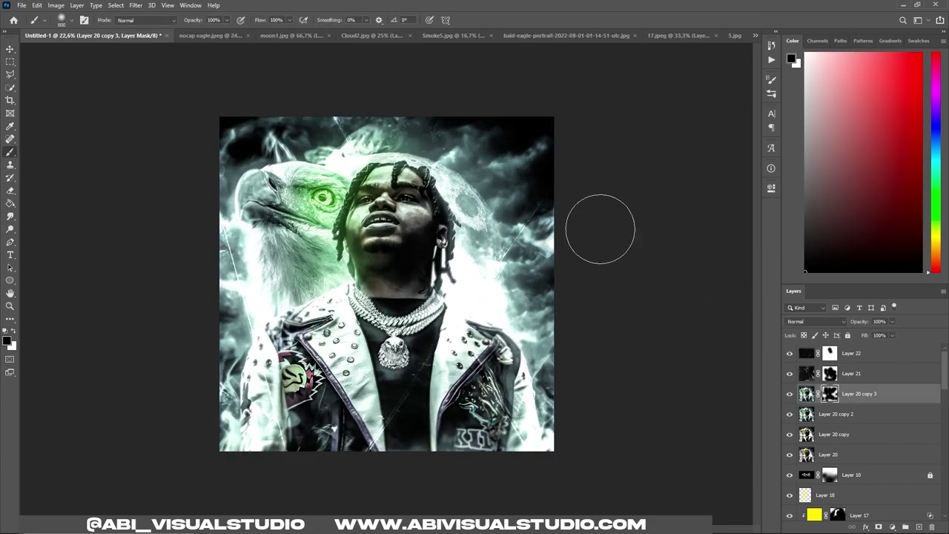
scroll(600, 229, up, 1)
key(x)
scroll(365, 92, down, 1)
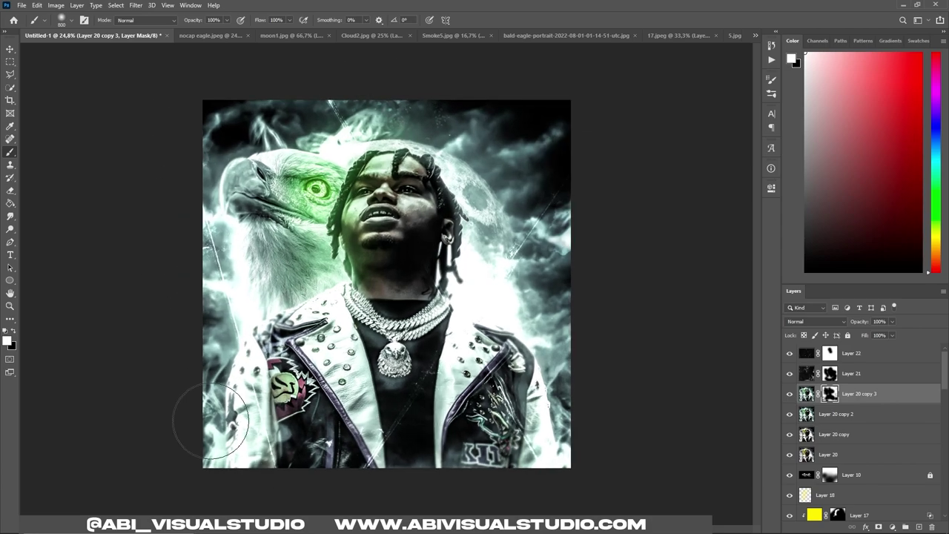
scroll(608, 404, down, 1)
scroll(555, 337, up, 1)
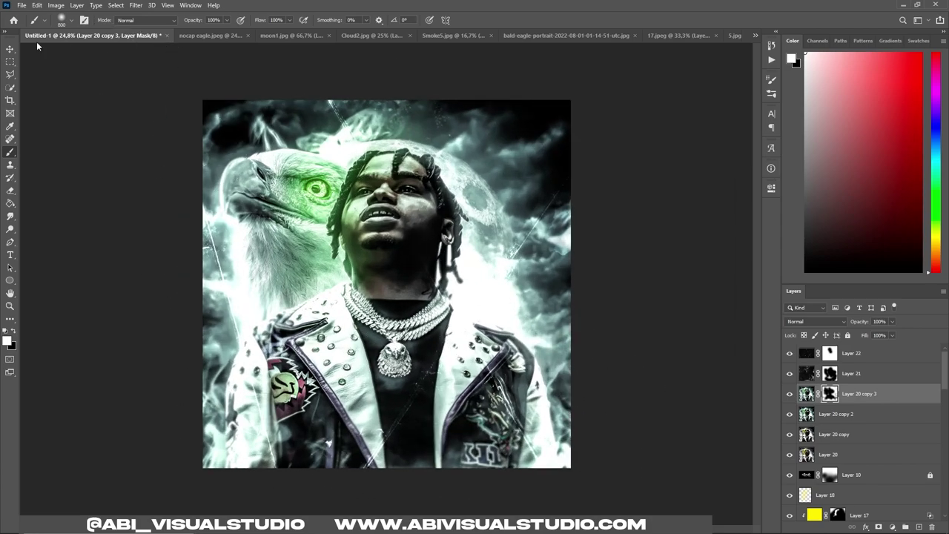
scroll(626, 272, down, 1)
Step: Stamp black splatter dots on a new empty layer with a large splatter brush
key(d)
scroll(625, 282, up, 1)
key(ctrl+shift+alt+n)
click(62, 20)
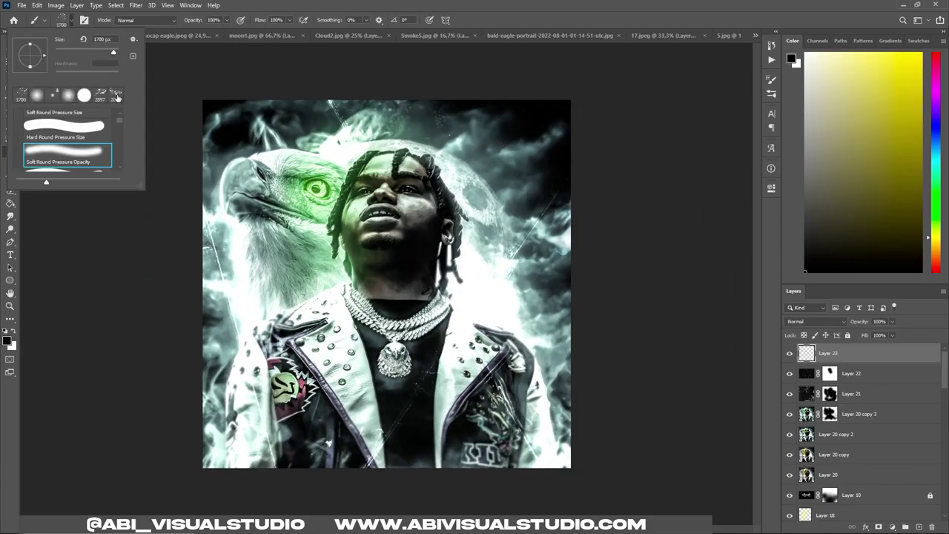
double_click(117, 97)
click(519, 230)
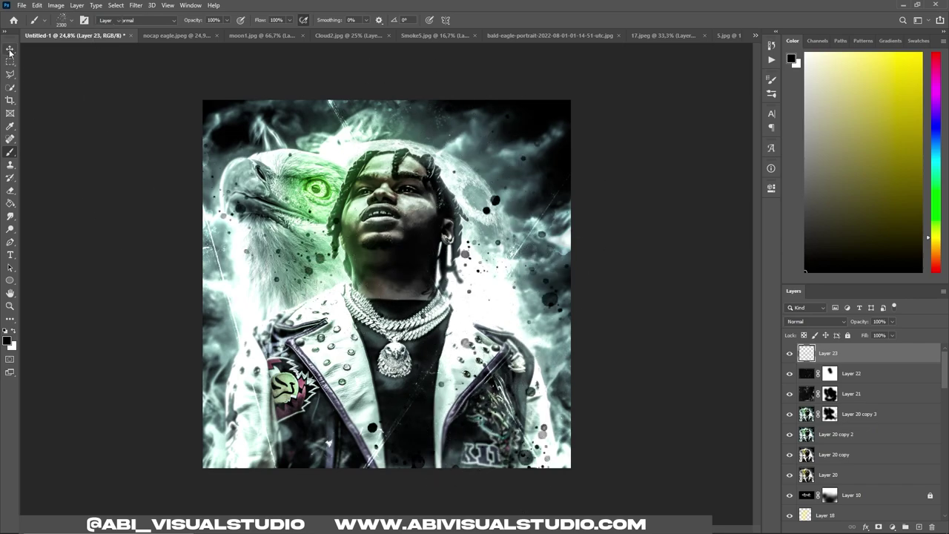
Step: Set the splatter layer to Overlay and mask some dots with a 20% opacity brush
click(9, 49)
click(816, 321)
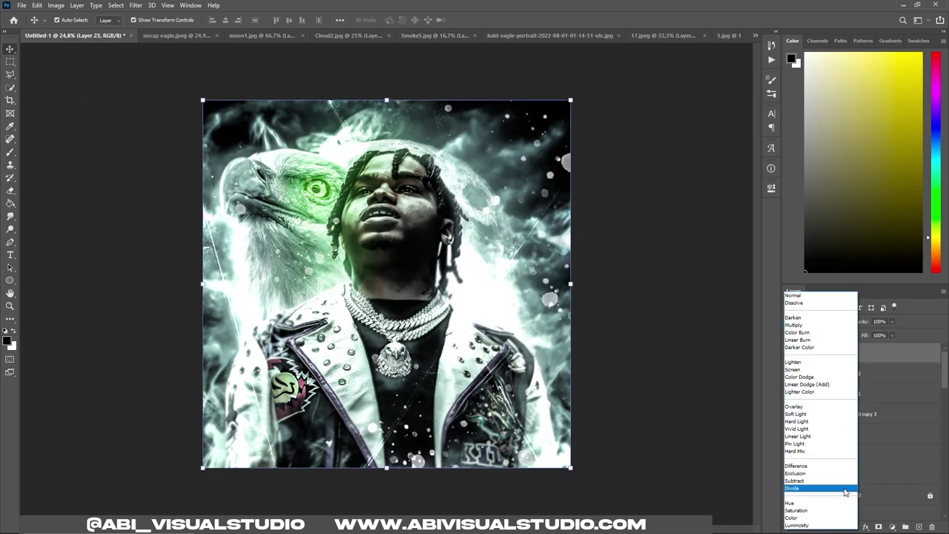
click(793, 406)
key(x)
key(b)
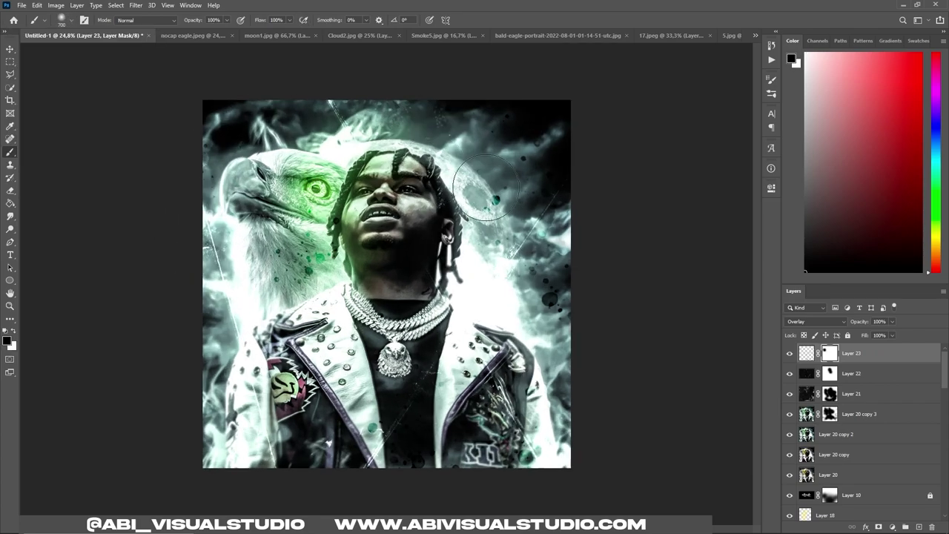
key(2)
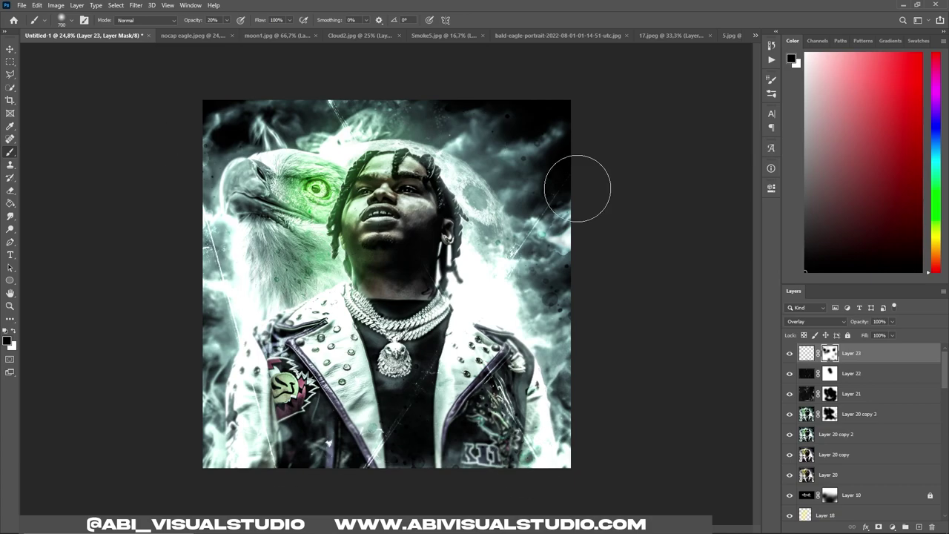
alt+scroll(578, 189, down, 1)
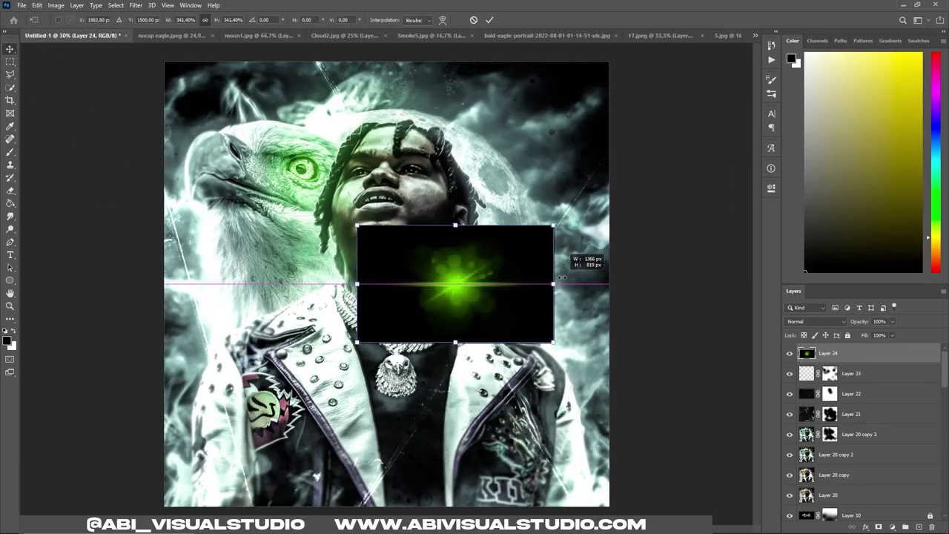
Step: Set the green flare to Color Dodge and position it over the chest pendant
click(799, 377)
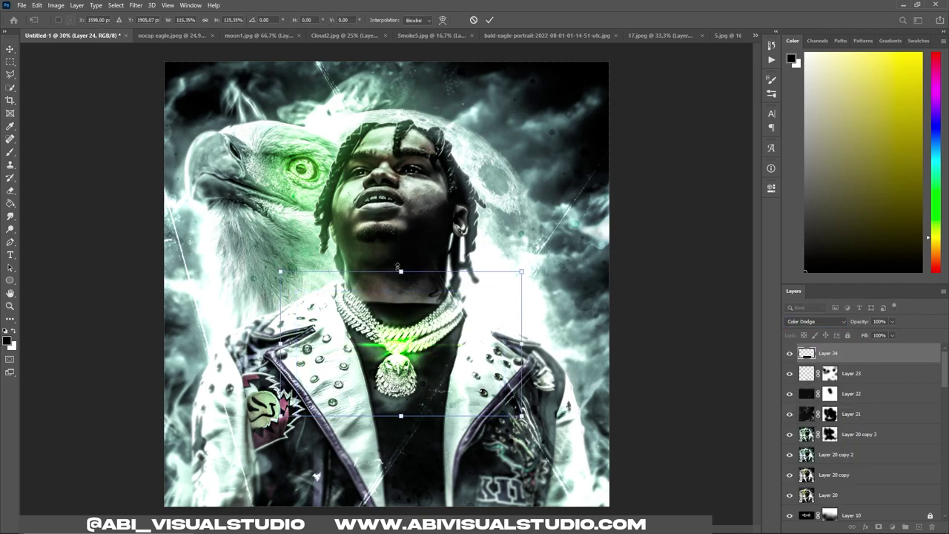
mouse_move(403, 378)
mouse_down()
mouse_move(479, 271)
mouse_move(404, 256)
mouse_up()
alt+scroll(404, 255, down, 2)
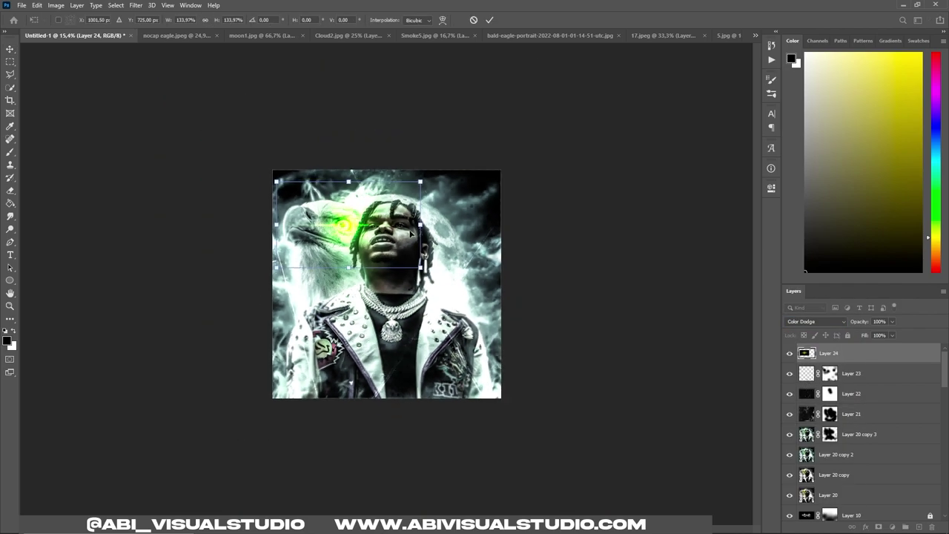
drag(445, 141, 455, 173)
drag(333, 204, 402, 330)
alt+scroll(402, 330, up, 1)
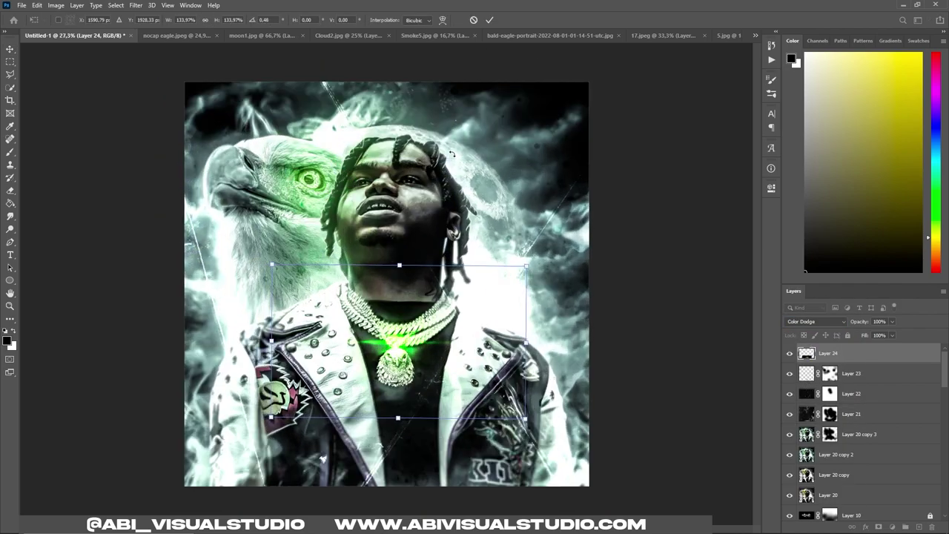
key(Return)
click(816, 321)
Step: Set the flare to Screen and clip Hue/Saturation (hue +17) and Curves adjustments to it
click(818, 377)
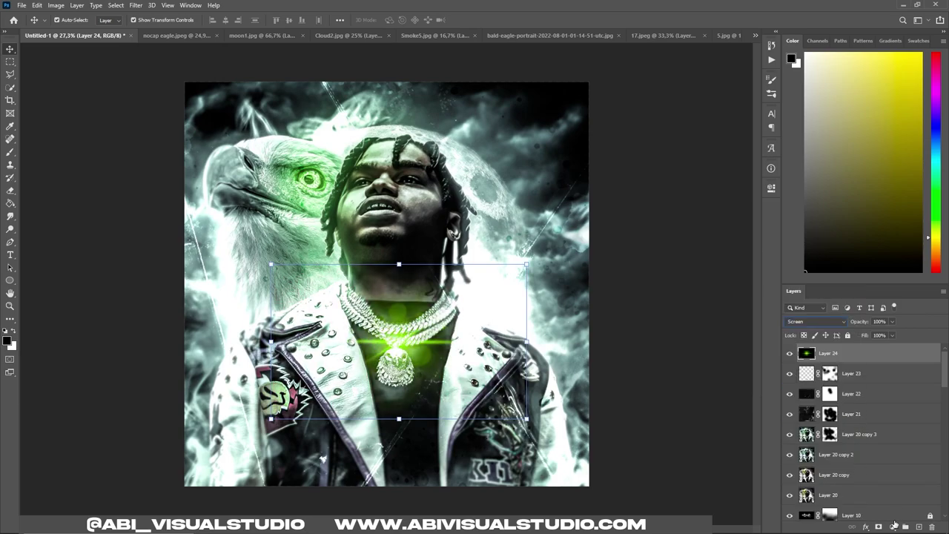
click(893, 527)
right_click(868, 353)
click(809, 303)
drag(686, 253, 697, 253)
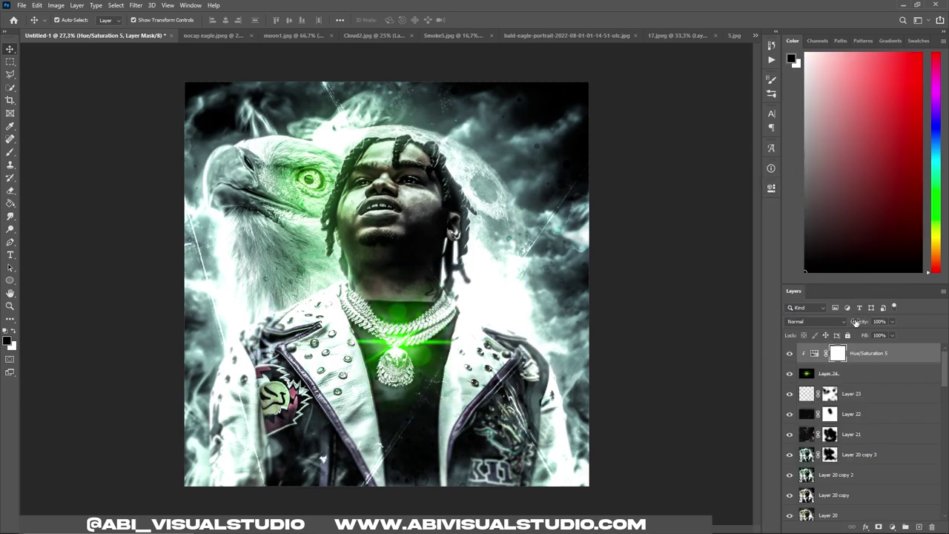
click(893, 526)
click(875, 397)
drag(677, 312, 674, 326)
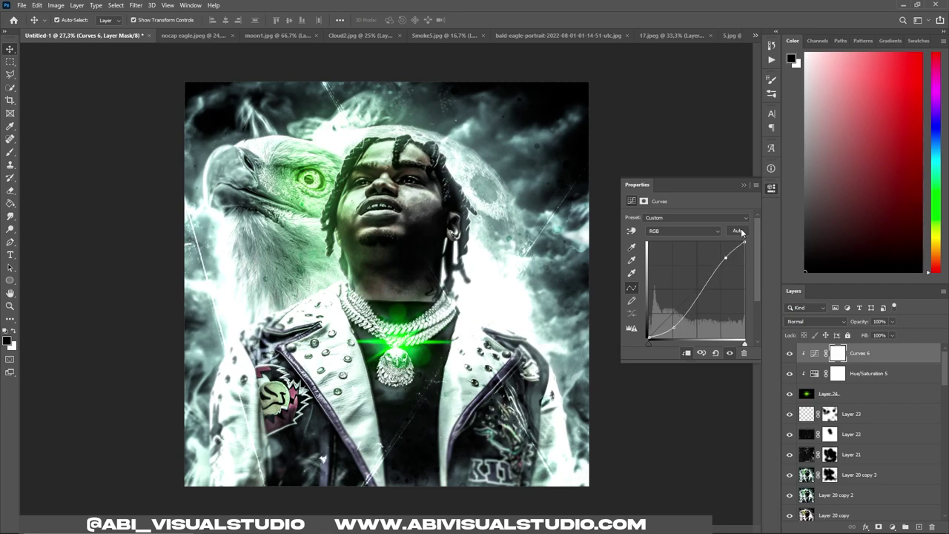
Step: Widen the flare layer to 136%
click(829, 394)
key(ctrl+t)
drag(526, 336, 572, 336)
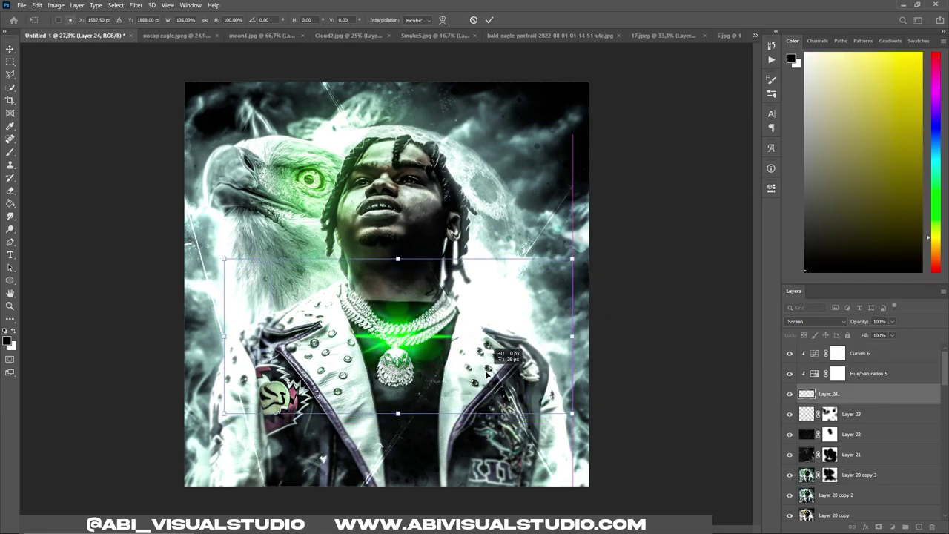
key(Return)
scroll(535, 309, down, 5)
scroll(534, 310, up, 8)
Step: Return the flare to Color Dodge at 55% opacity and place a copy on the eagle's eye
click(816, 322)
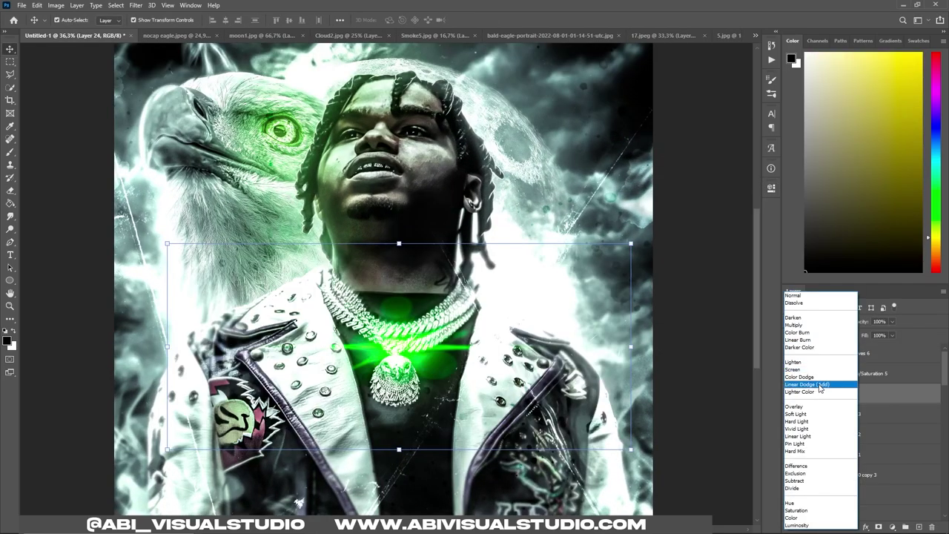
click(800, 377)
scroll(582, 364, down, 3)
scroll(582, 364, up, 2)
drag(892, 335, 874, 336)
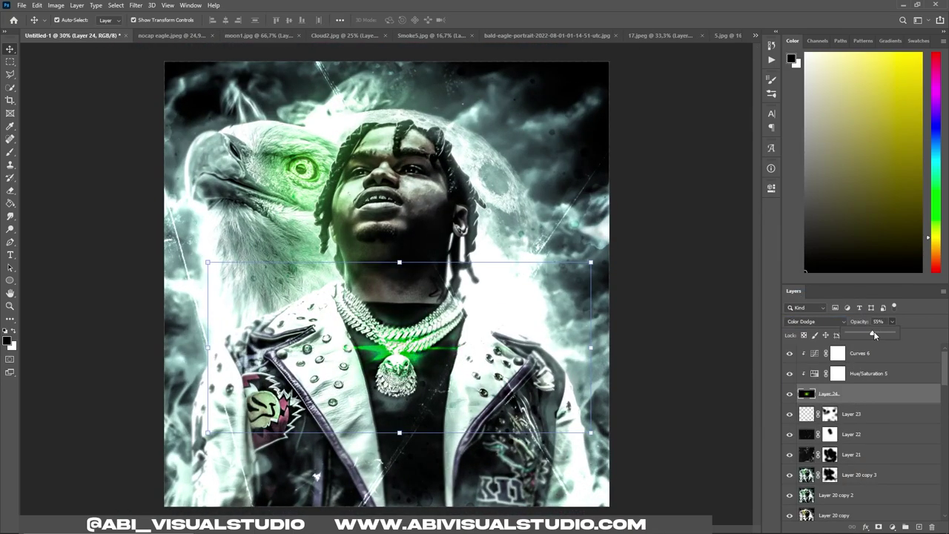
double_click(814, 353)
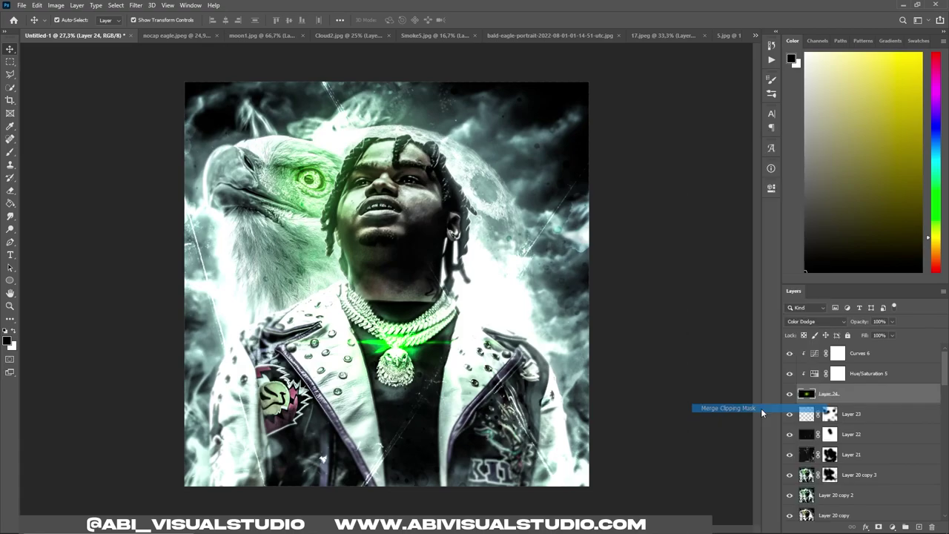
drag(310, 178, 312, 179)
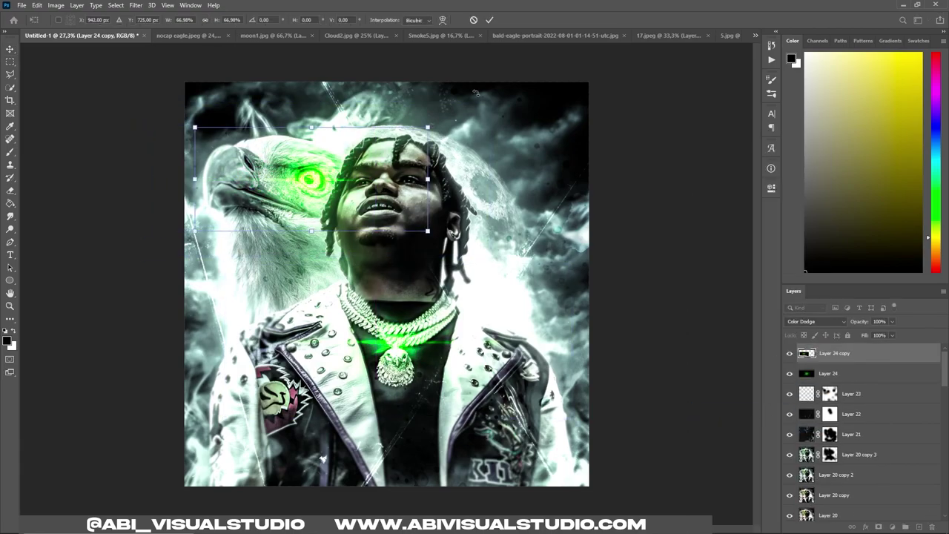
Step: Mask the eye flare copy and paint a green glow over the chest and eagle's eye
key(b)
click(892, 526)
scroll(329, 194, up, 5)
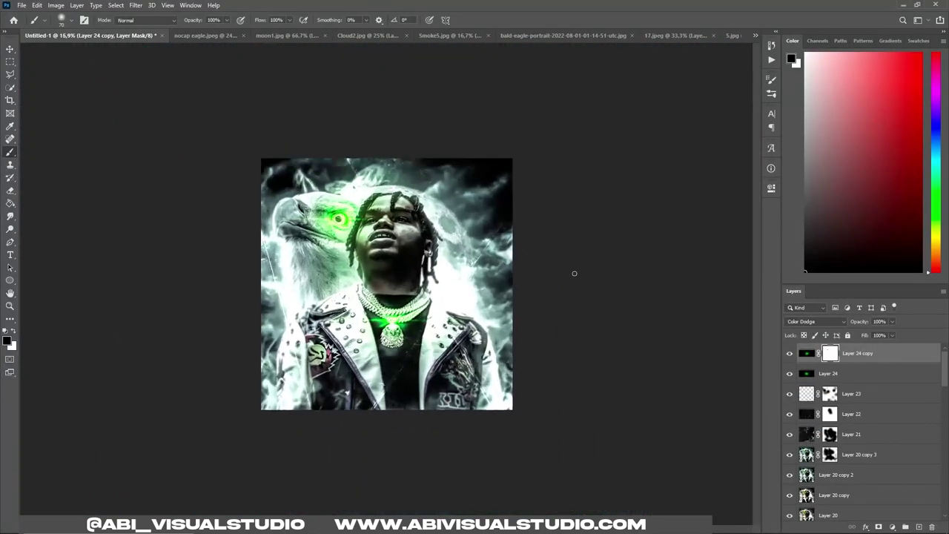
key(b)
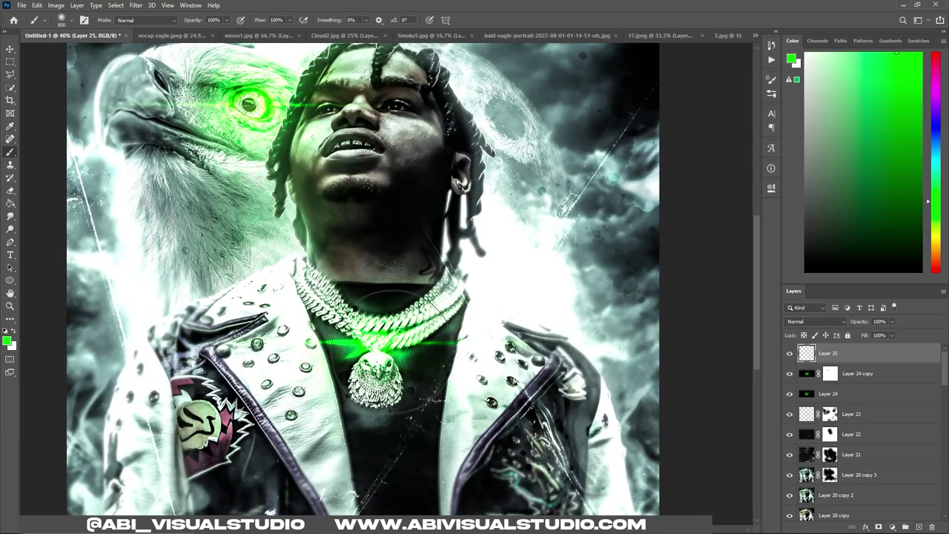
click(355, 320)
scroll(355, 320, down, 2)
click(308, 181)
Step: Lower the glow layer to 15% opacity, add a mask, and merge it down
click(893, 321)
drag(874, 333, 854, 333)
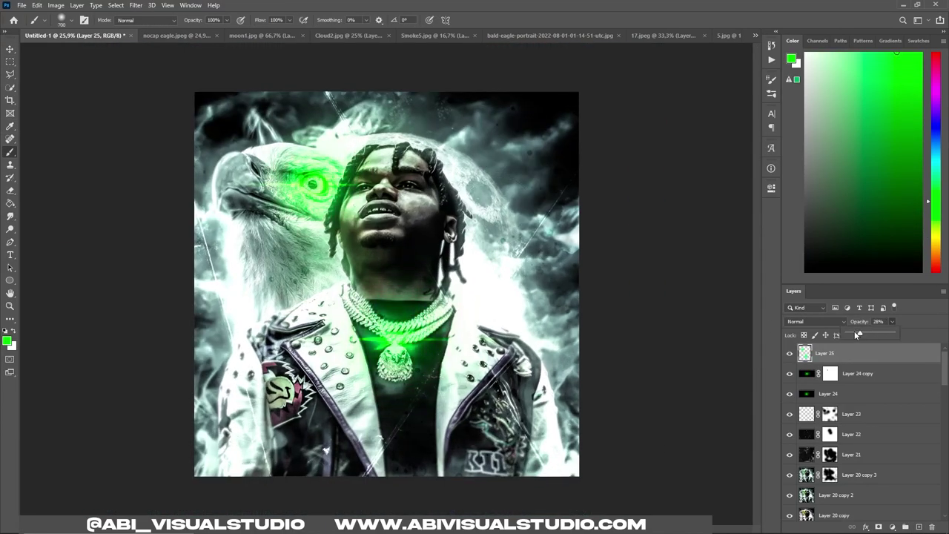
click(879, 527)
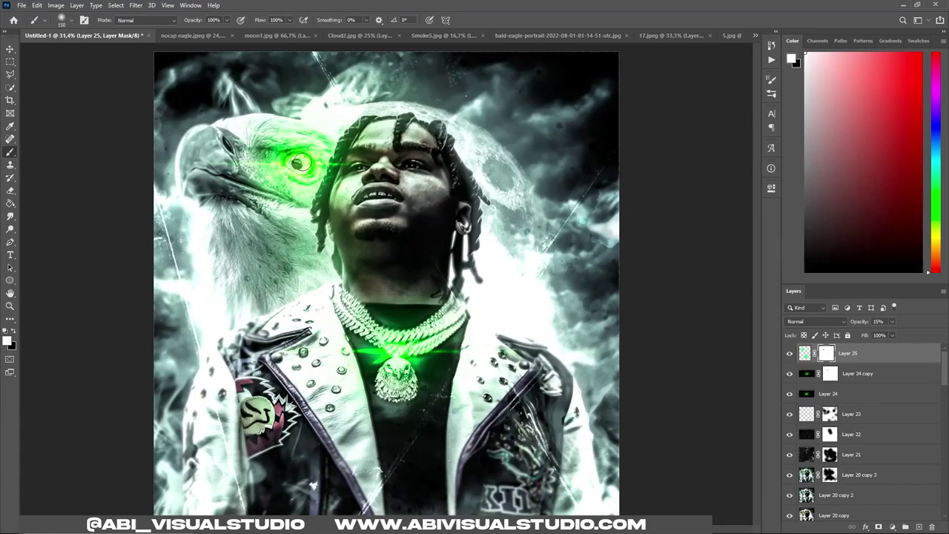
scroll(393, 168, down, 2)
key(v)
scroll(617, 269, up, 1)
key(ctrl+z)
key(ctrl+e)
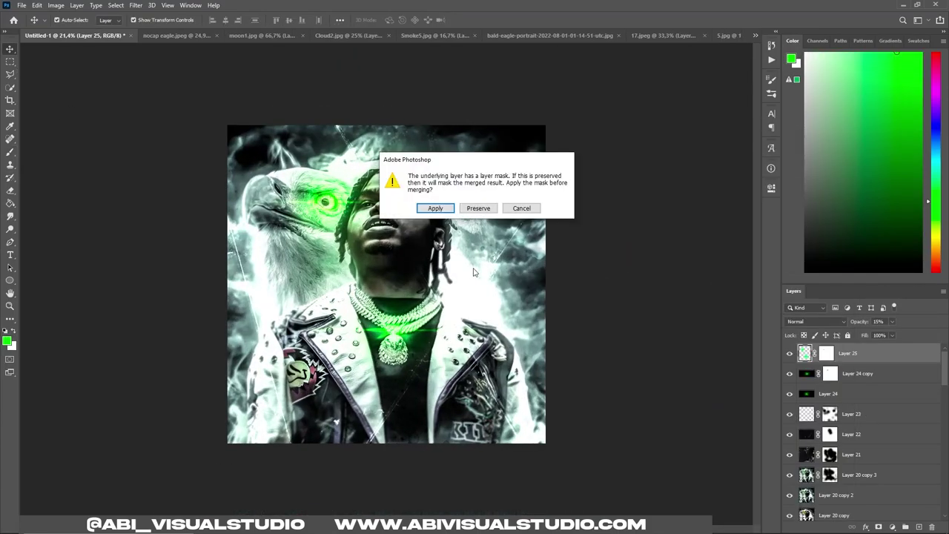
key(Return)
Step: Bring the No Cap logo into the cover as a smart object at the top right
click(185, 35)
drag(376, 280, 482, 338)
right_click(834, 353)
click(725, 252)
mouse_move(445, 289)
mouse_down()
mouse_move(486, 174)
mouse_move(541, 156)
mouse_up()
Step: Clip a green layer to the logo, rasterize the logo and merge the green into it
key(ctrl+shift+alt+n)
key(ctrl+alt+g)
key(b)
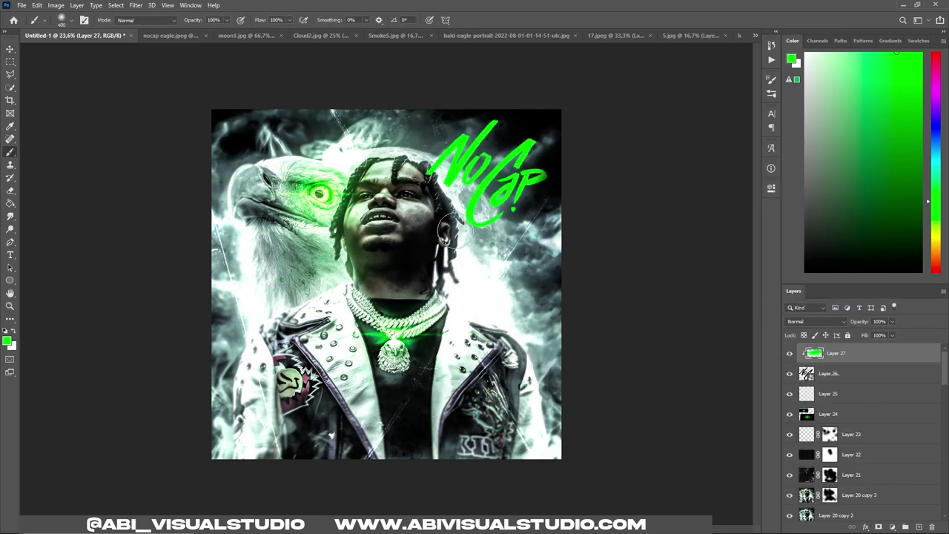
key(v)
click(828, 373)
right_click(828, 373)
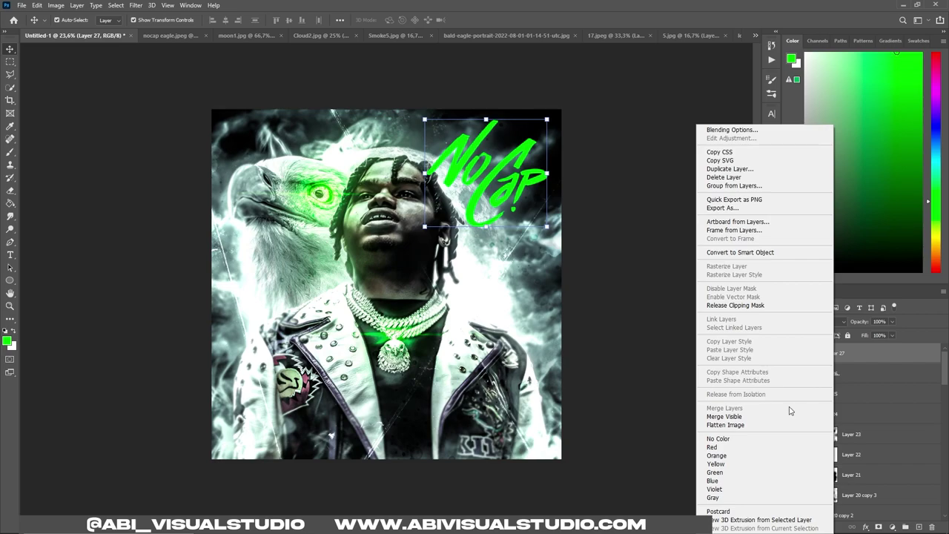
click(774, 288)
key(ctrl+e)
Step: Shrink the No Cap logo to about 84%, reposition it and duplicate it
key(ctrl+t)
drag(547, 119, 533, 141)
drag(489, 175, 510, 164)
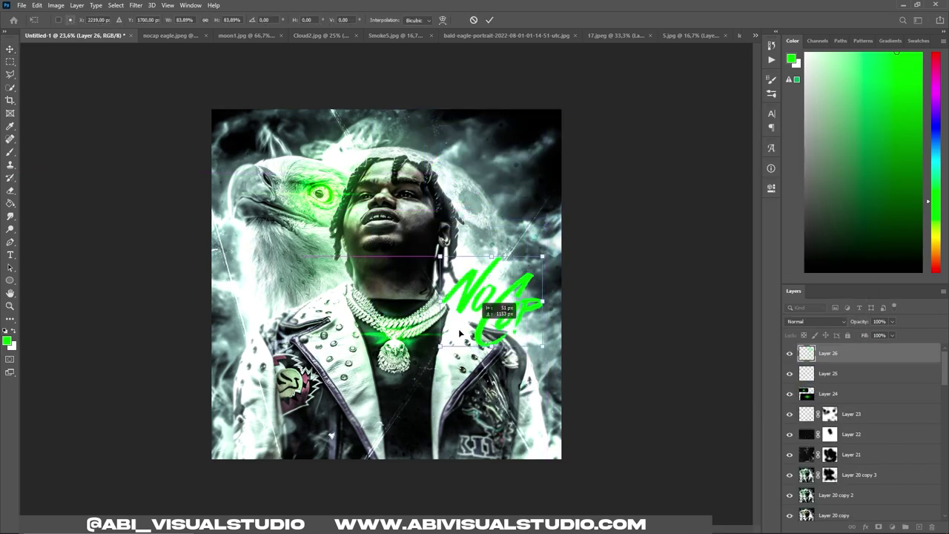
key(Return)
key(ctrl+0)
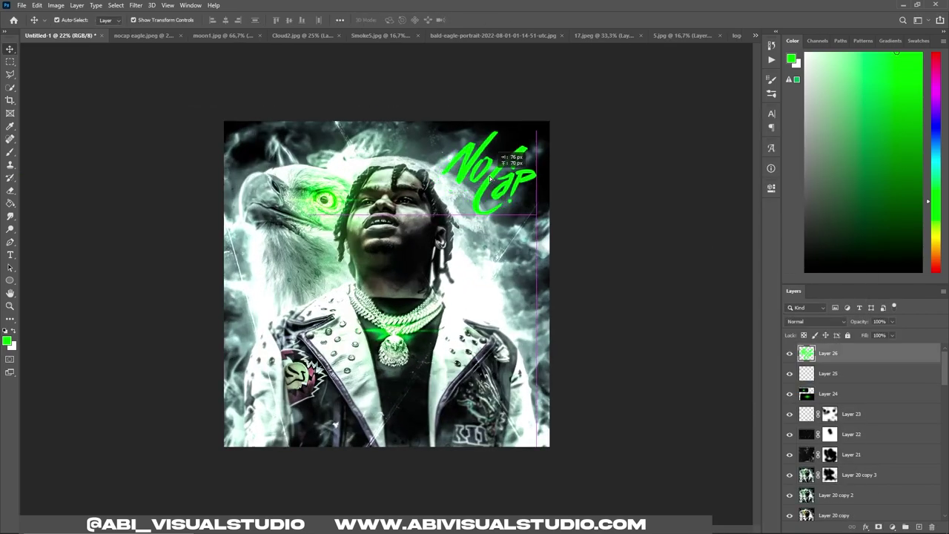
key(ctrl+j)
click(136, 6)
Step: Apply a Motion Blur (angle 51, distance 169) to the duplicated logo
click(282, 167)
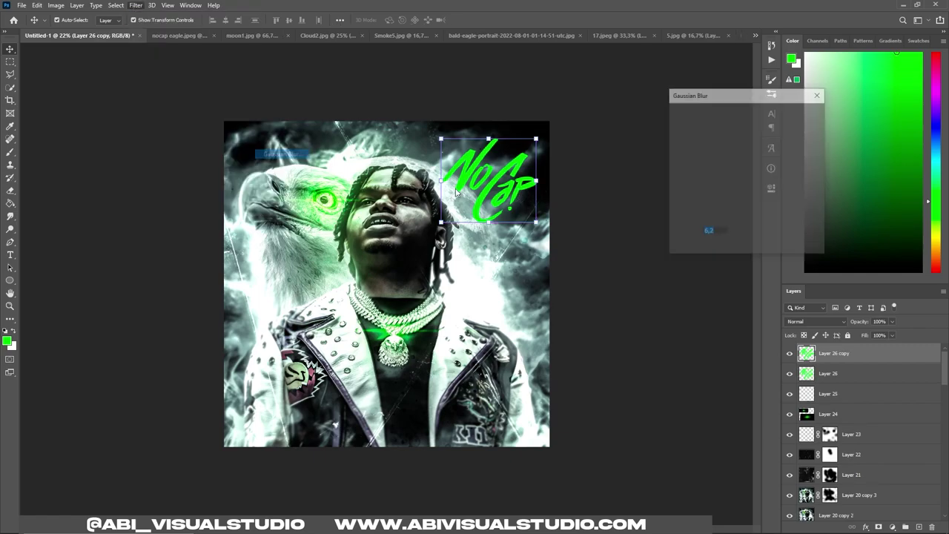
key(Escape)
click(136, 5)
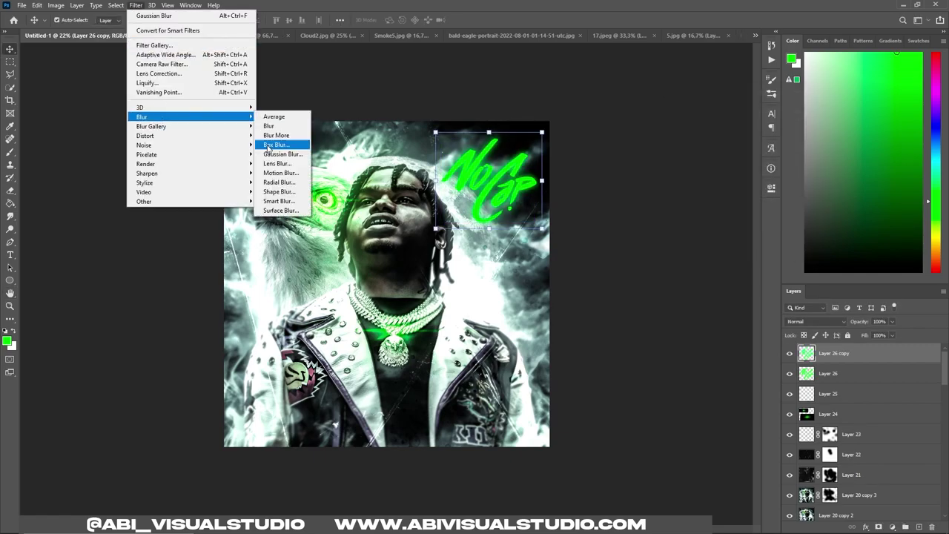
click(286, 178)
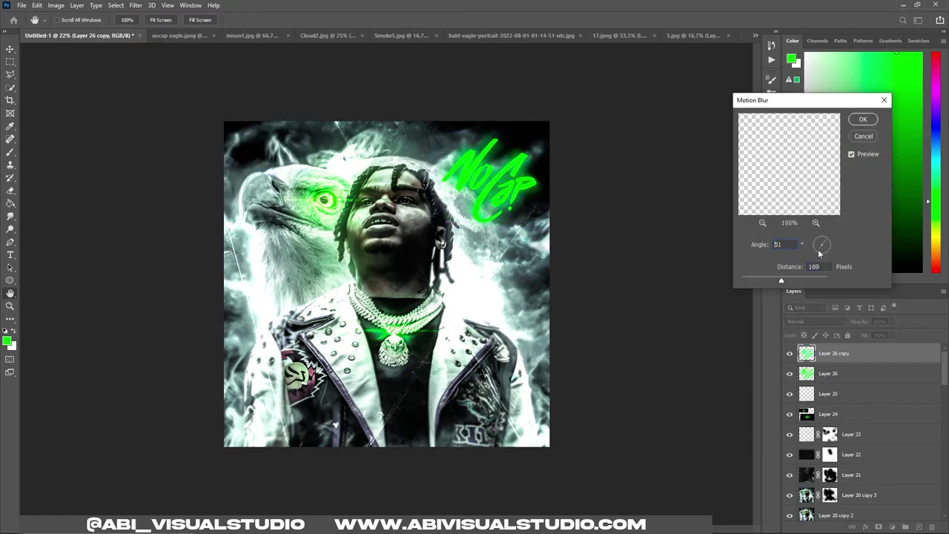
key(Escape)
Step: Enlarge the blurred glow around the logo and add an empty layer
key(ctrl+t)
drag(433, 226, 450, 233)
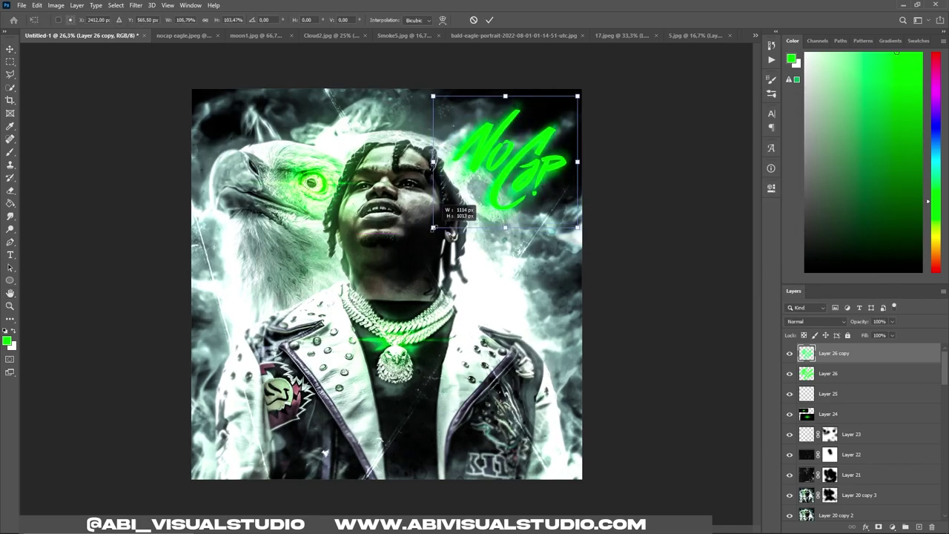
click(489, 20)
key(ctrl+minus)
key(ctrl+shift+alt+n)
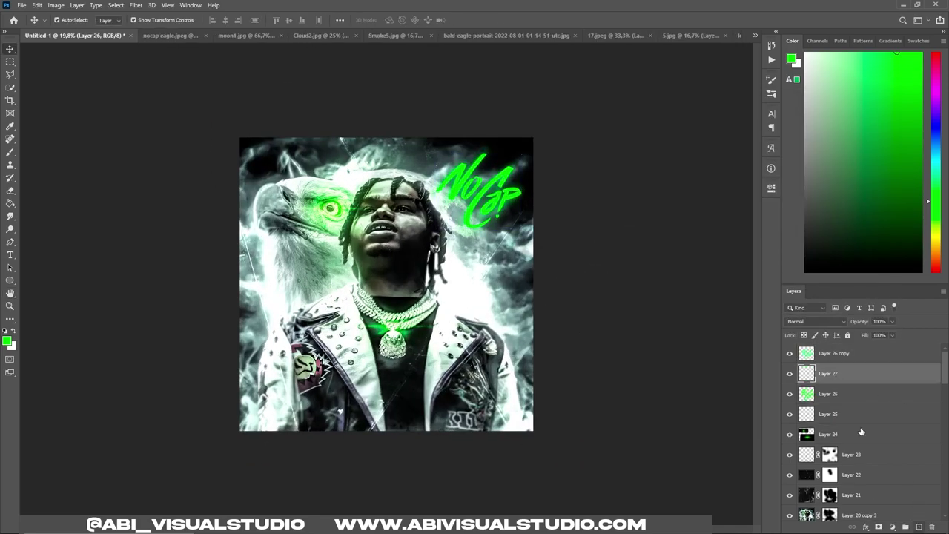
Step: Clip a new layer to the No Cap logo and stamp black bubble texture on it
key(b)
key(d)
click(62, 20)
click(486, 132)
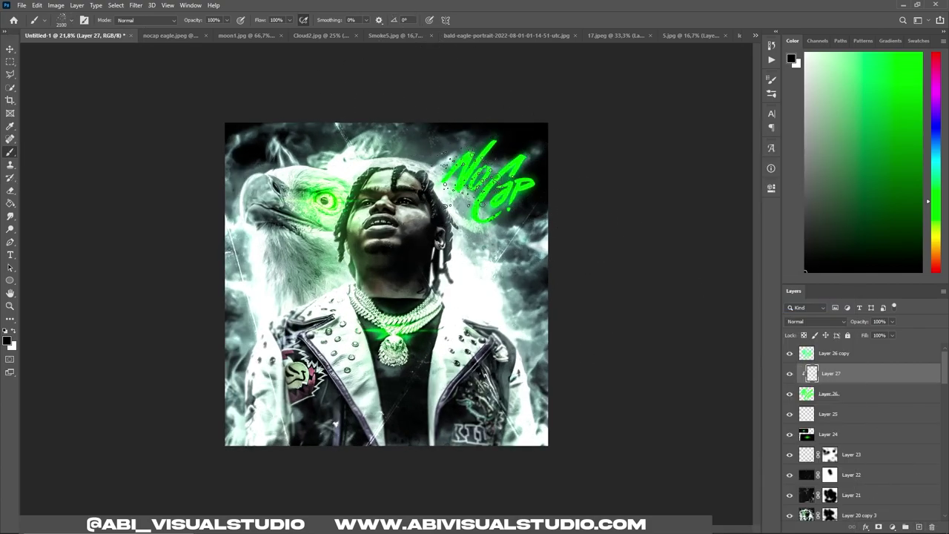
key(ctrl+minus)
key(ctrl+0)
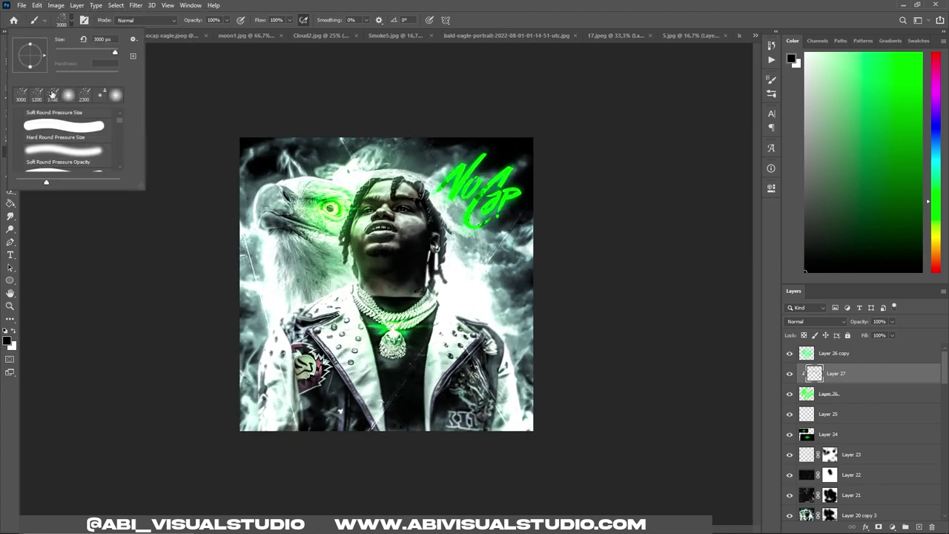
Step: Add a Bevel & Emboss effect with Size 10 to the logo layer
key(v)
scroll(510, 202, up, 1)
click(893, 321)
click(828, 394)
click(865, 526)
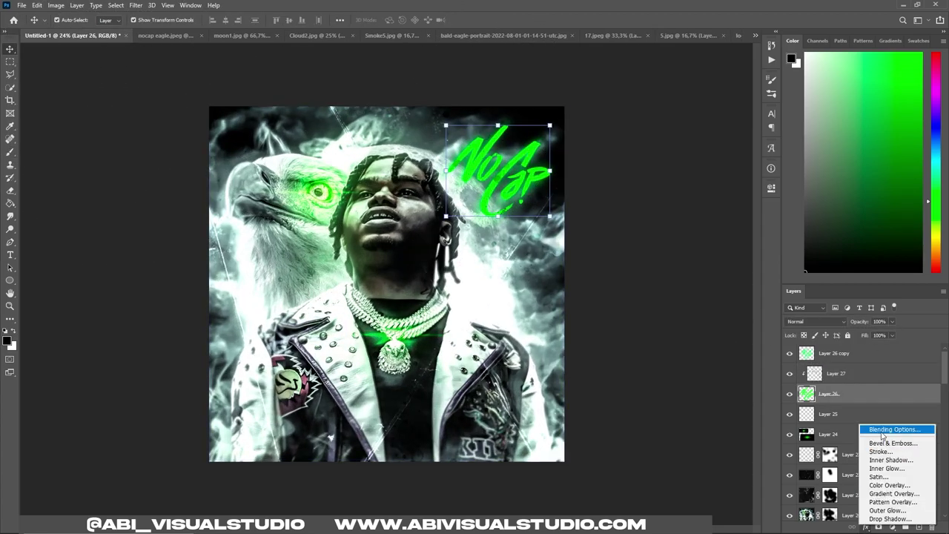
click(879, 439)
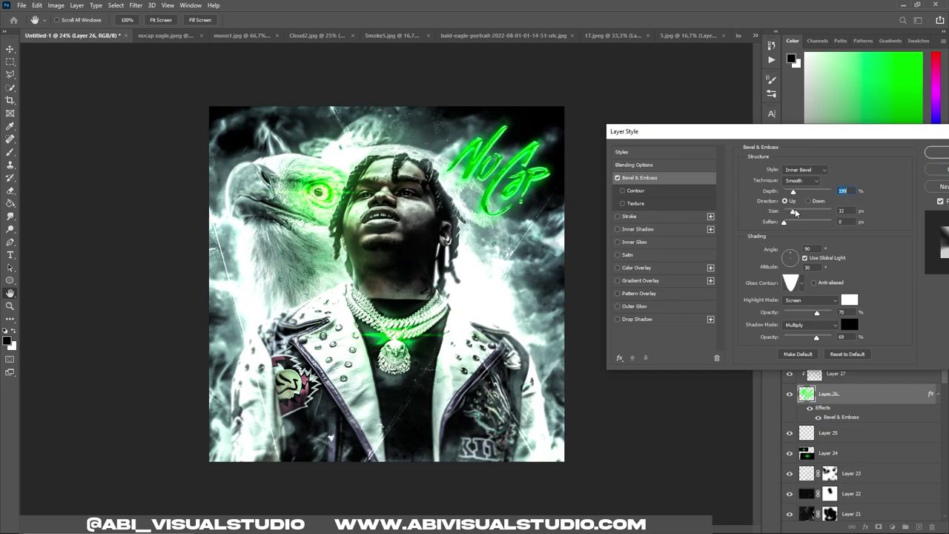
Step: Give the bevel a ringed gloss contour and Depth 240%, then set the glow copy to 78%
click(802, 282)
click(788, 306)
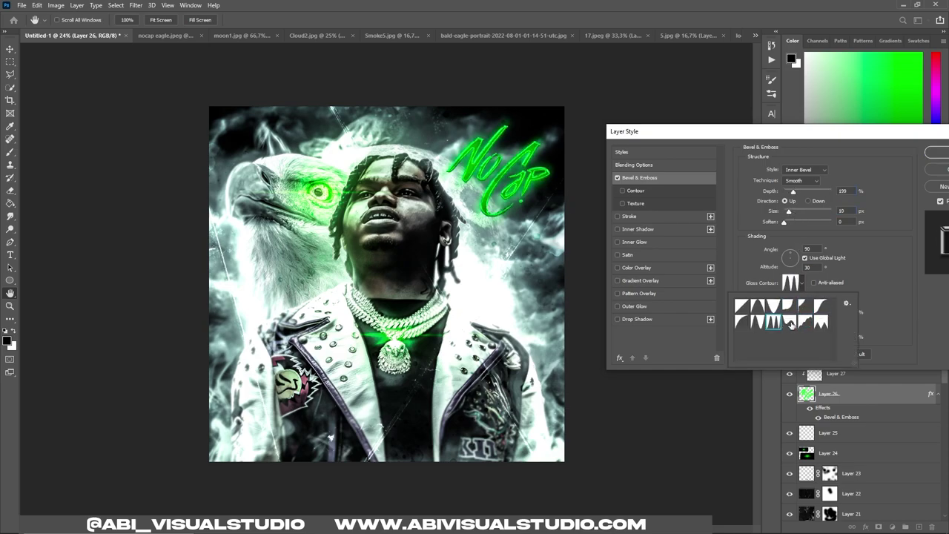
drag(793, 191, 797, 193)
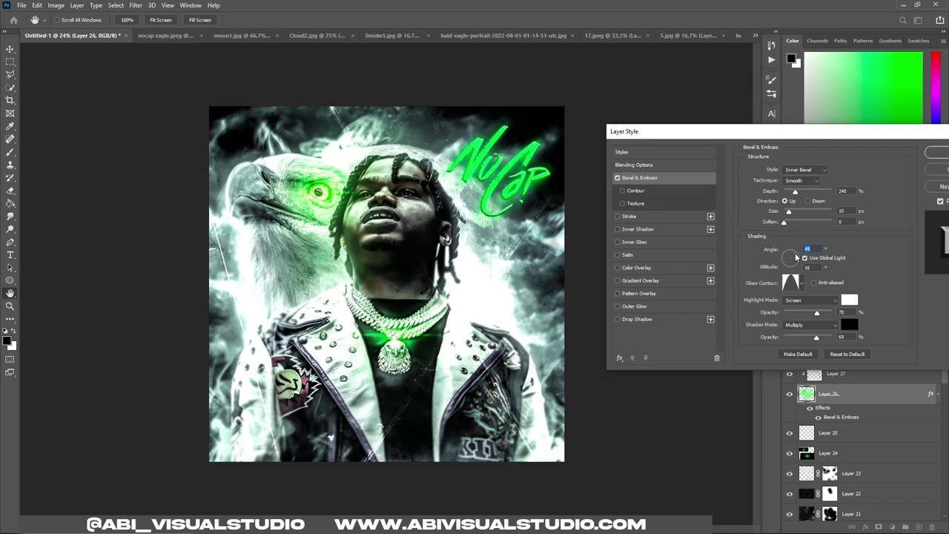
key(Return)
key(v)
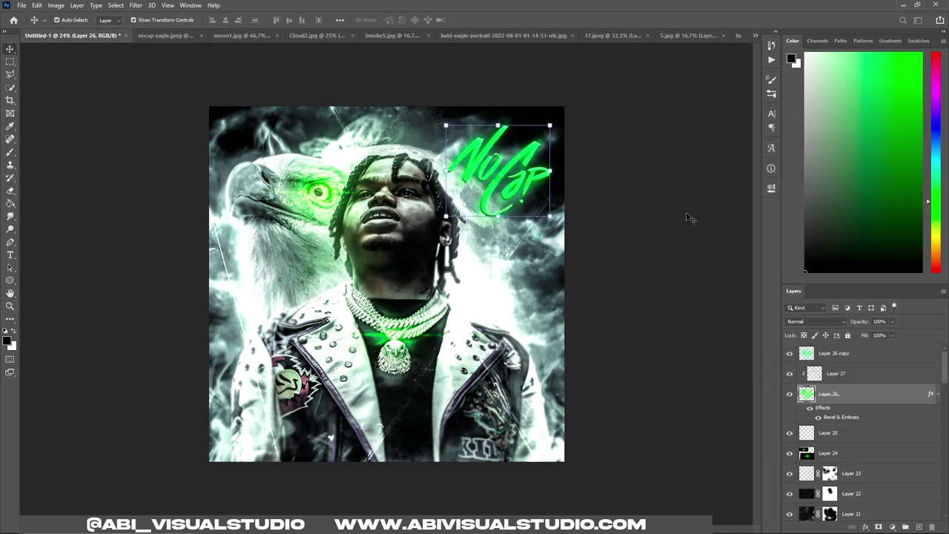
key(ctrl+j)
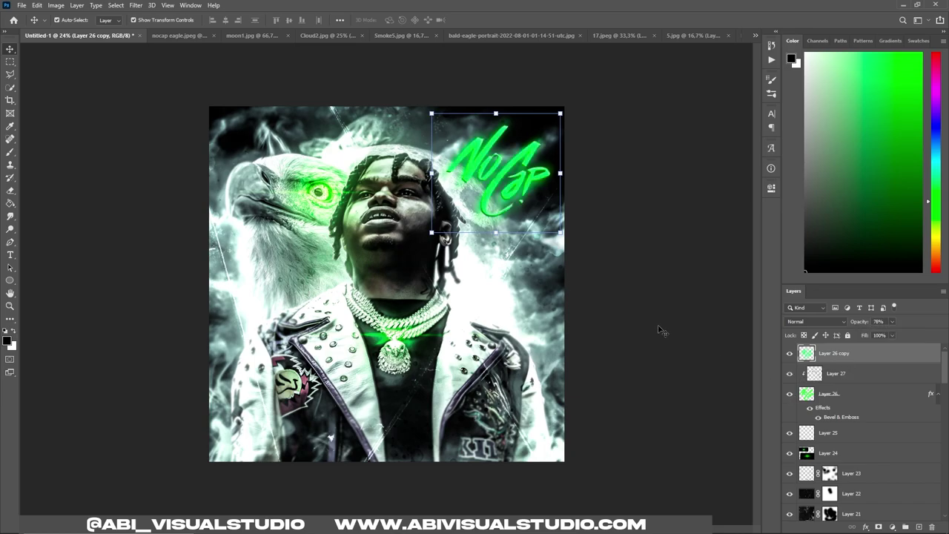
Step: Paint a soft green glow around the cover edges on a new layer at 20% opacity
scroll(660, 330, down, 2)
key(ctrl+shift+alt+n)
key(b)
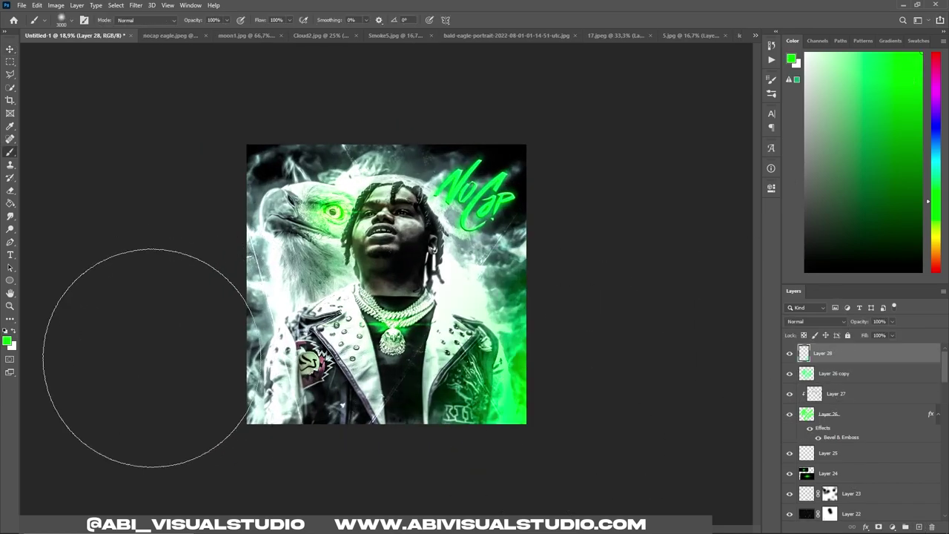
scroll(286, 96, down, 3)
scroll(252, 100, up, 4)
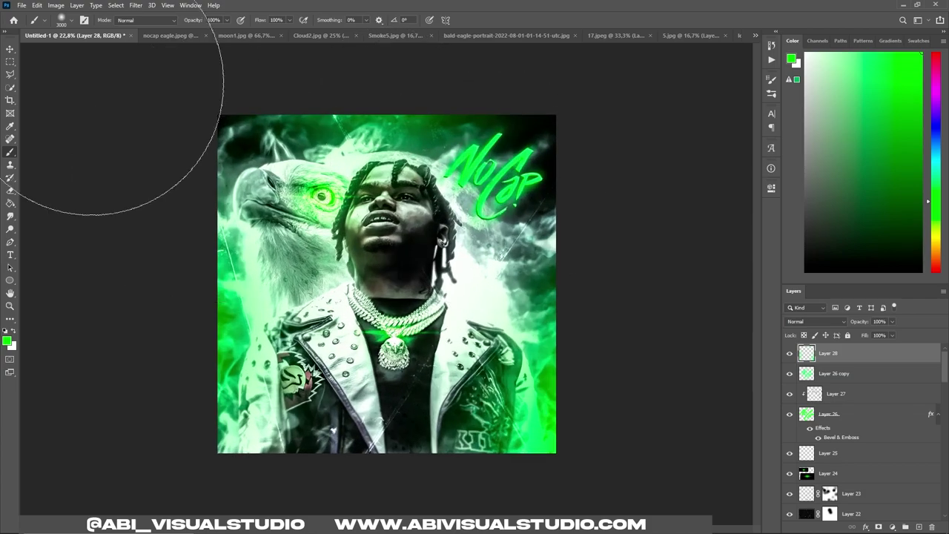
key(v)
key(2)
scroll(613, 289, down, 3)
scroll(613, 289, up, 2)
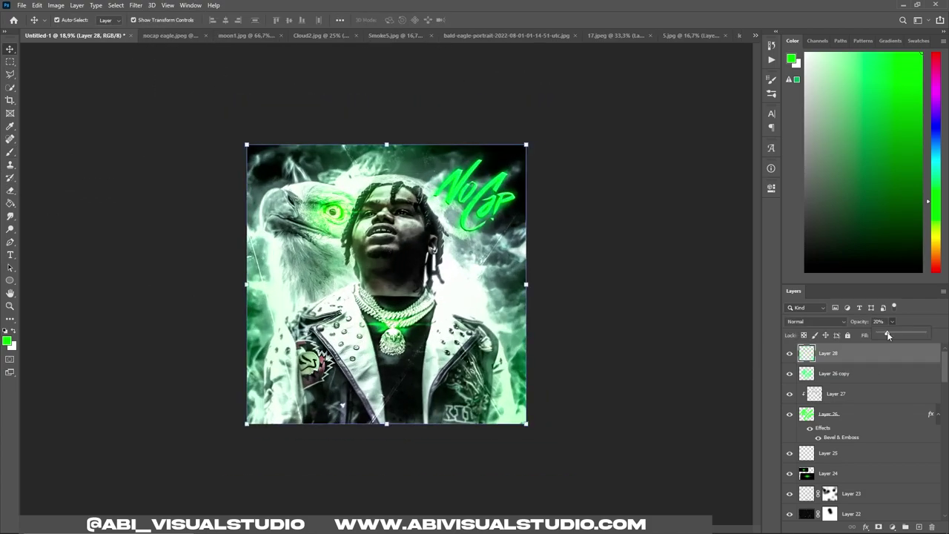
Step: Give Layer 26's bevel a different gloss contour and adjust its lighting angle
key(h)
scroll(608, 297, down, 3)
scroll(614, 319, up, 3)
scroll(615, 319, up, 3)
double_click(875, 414)
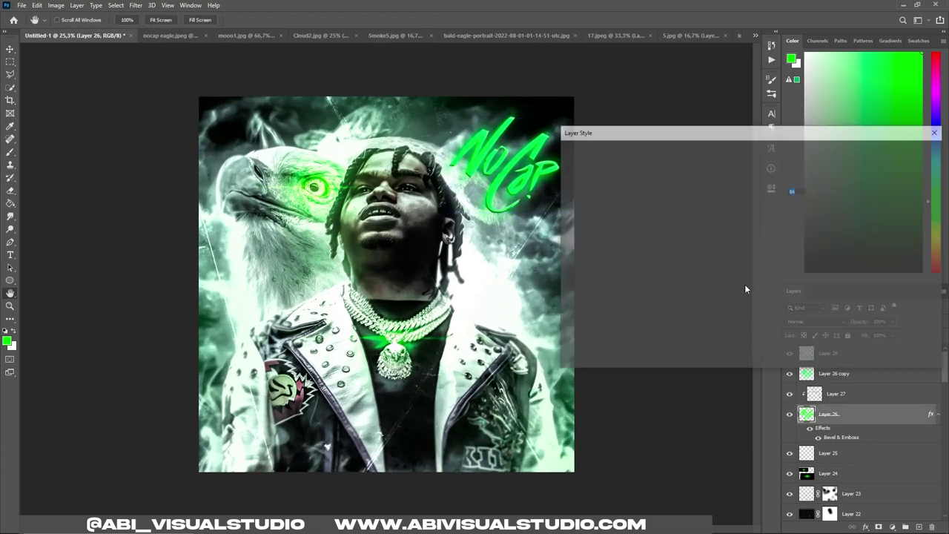
click(753, 282)
click(709, 304)
click(742, 258)
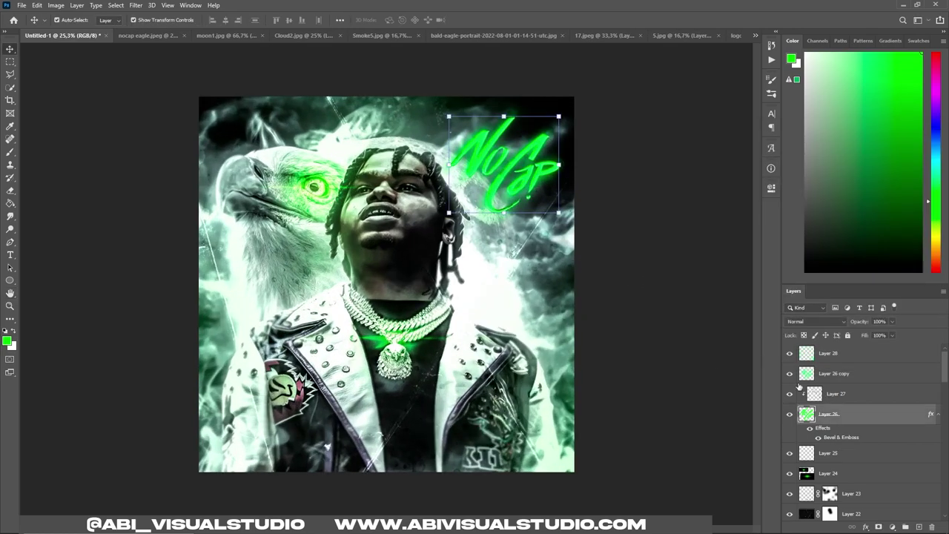
Step: Adjust the bevel angle and altitude, then add a Drop Shadow with opacity 56%, spread 19, size 128
drag(739, 260, 737, 259)
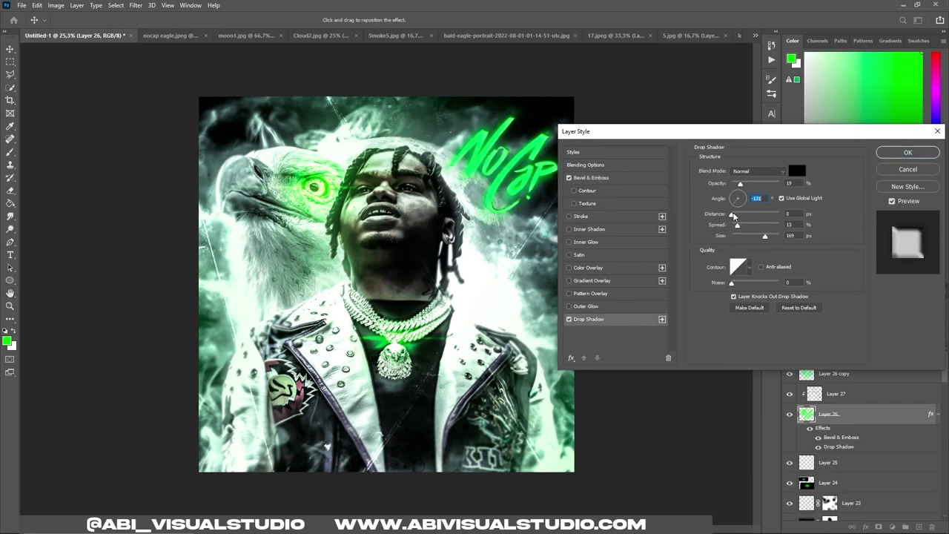
drag(737, 224, 757, 236)
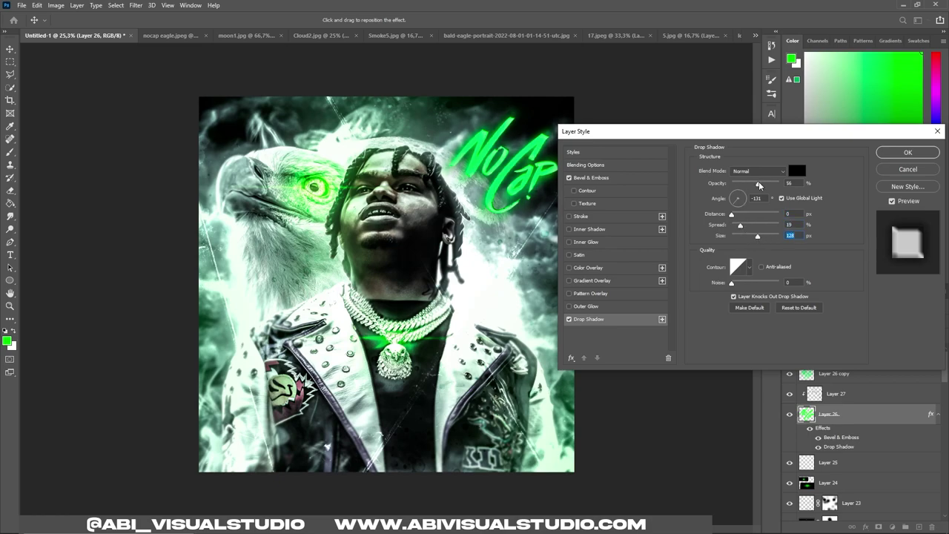
drag(740, 183, 747, 183)
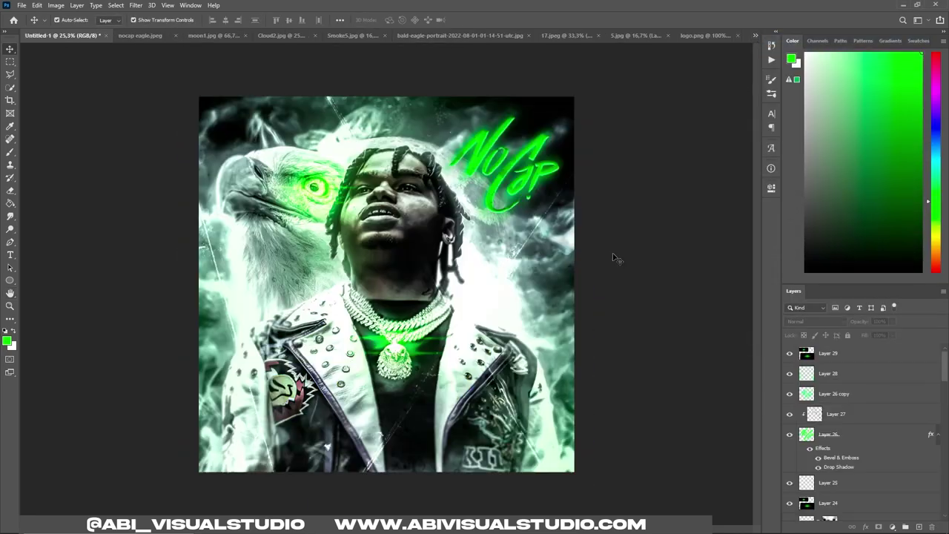
Step: Lower the Parental Advisory label, back it with a white copy, and resize it
drag(386, 459, 395, 470)
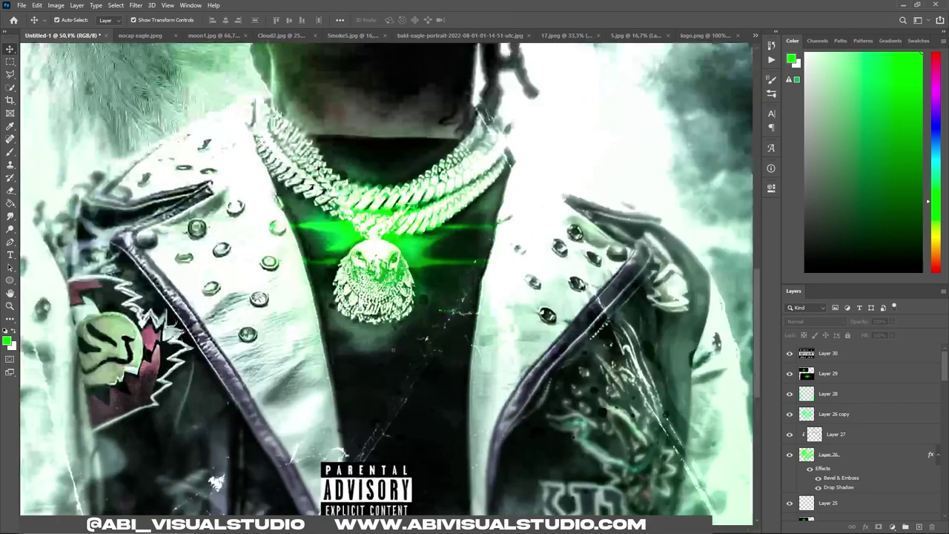
key(alt+BackSpace)
key(ctrl+bracketleft)
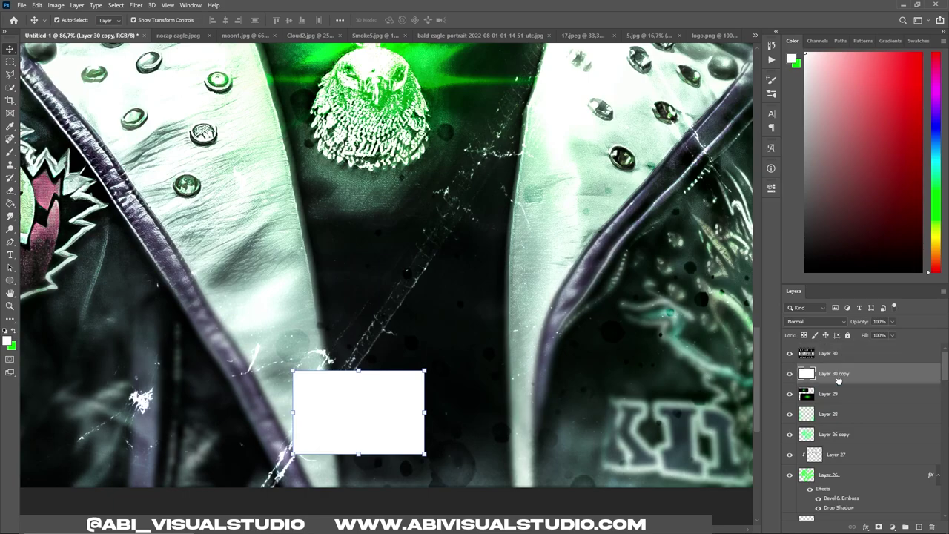
key(ctrl+plus)
key(ctrl+plus)
key(ctrl+t)
key(Return)
key(ctrl+0)
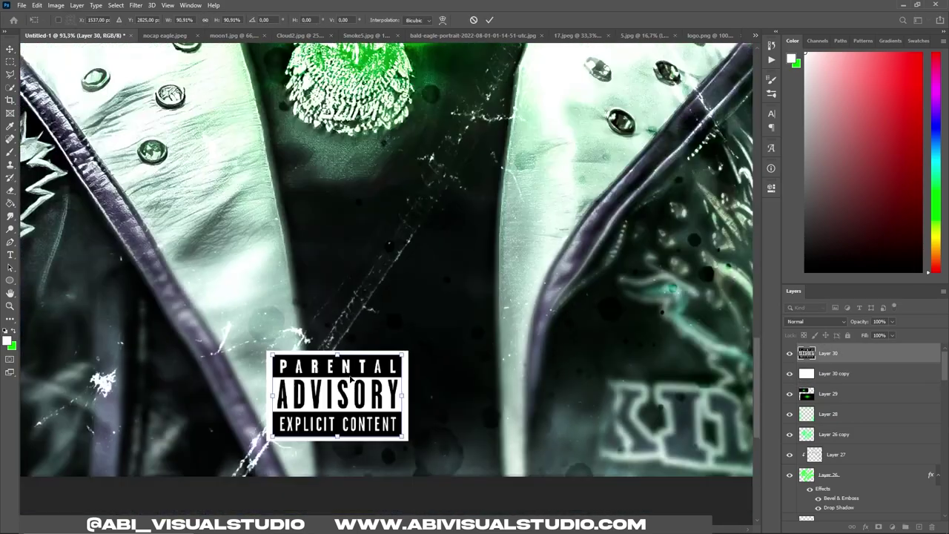